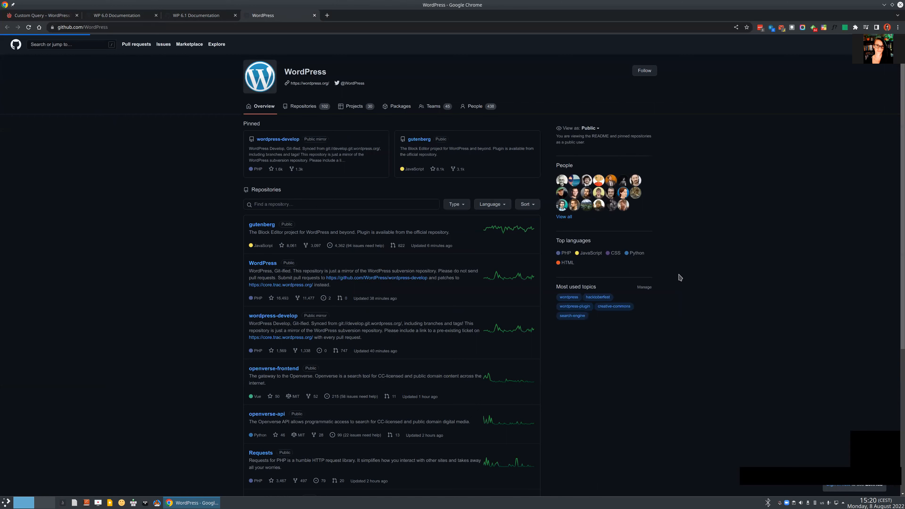
Search the Gutenberg repository's open issues for 6.1 and open the 6.1 Dev Notes Tracking issue.
left_click(55, 83)
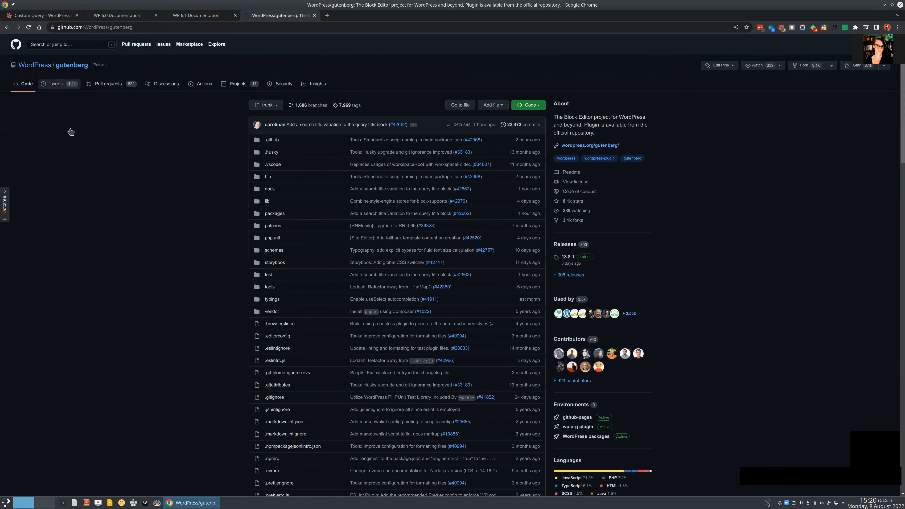
left_click(340, 140)
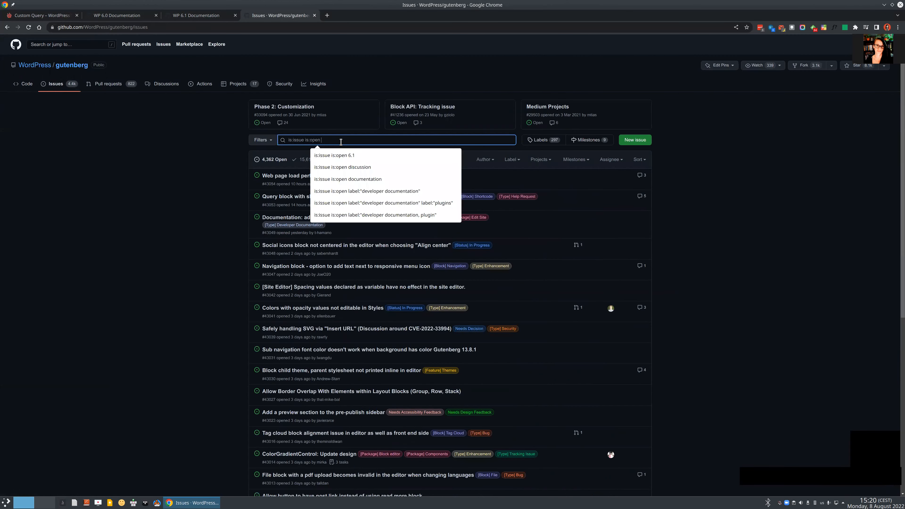
type("6.1")
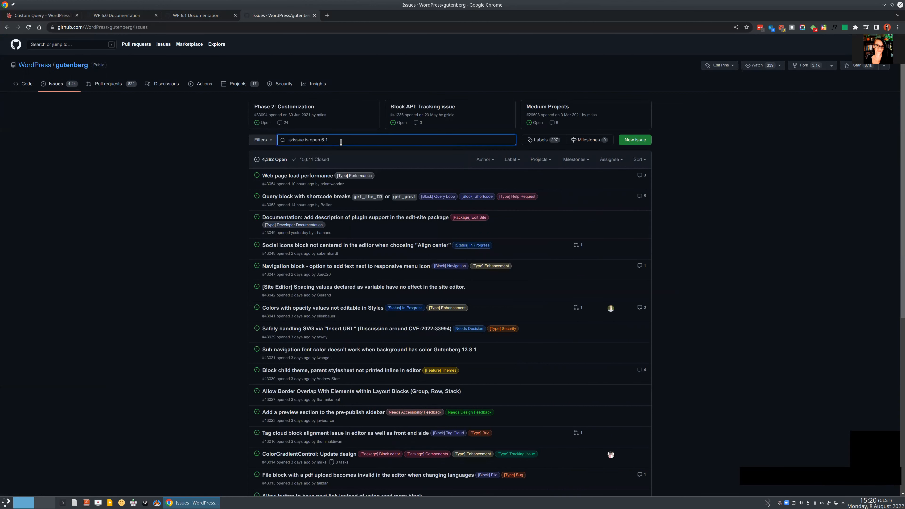
key("Return")
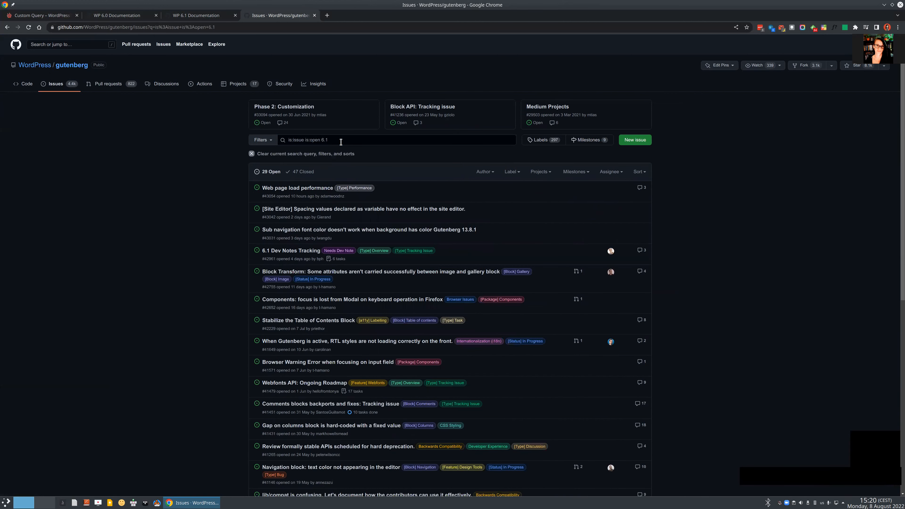
left_click(291, 250)
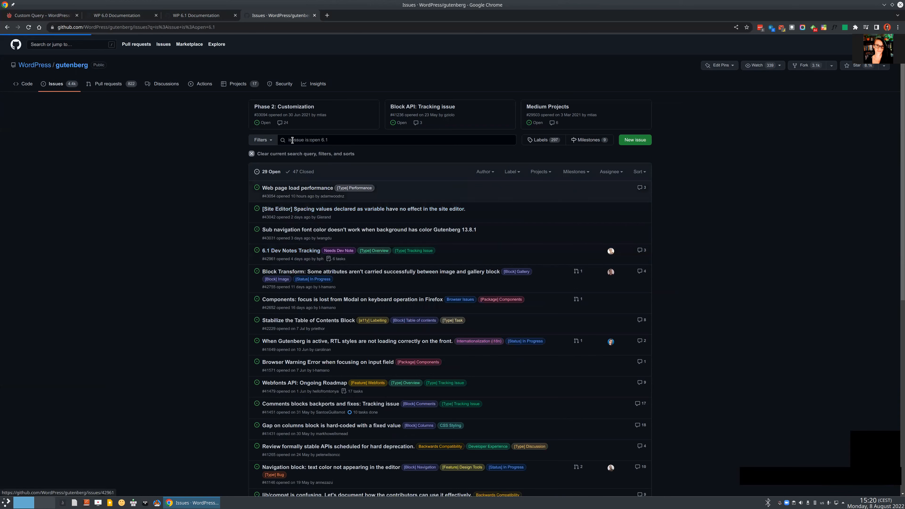
Replace the Gutenberg tracking issue link in the WP 6.1 Documentation README with the 6.1 Dev Notes Tracking issue's URL and save it.
key("ctrl+l")
key("ctrl+c")
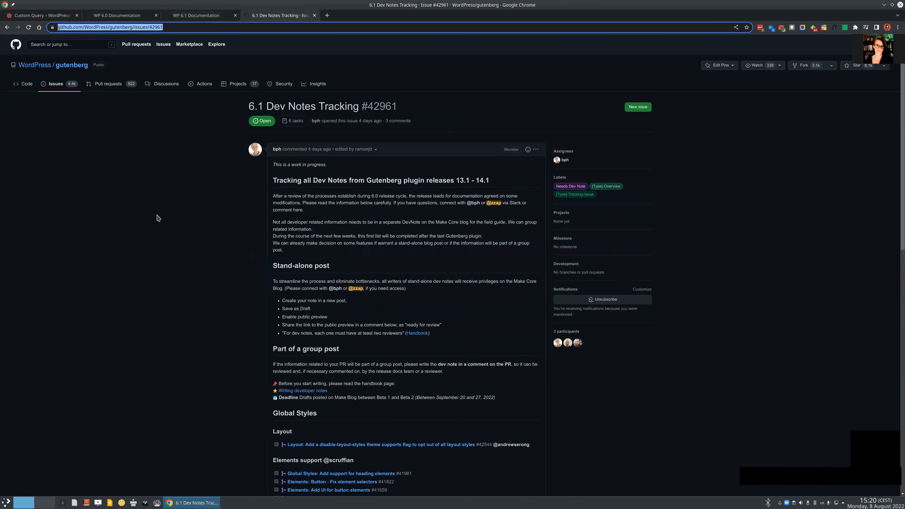
left_click(202, 18)
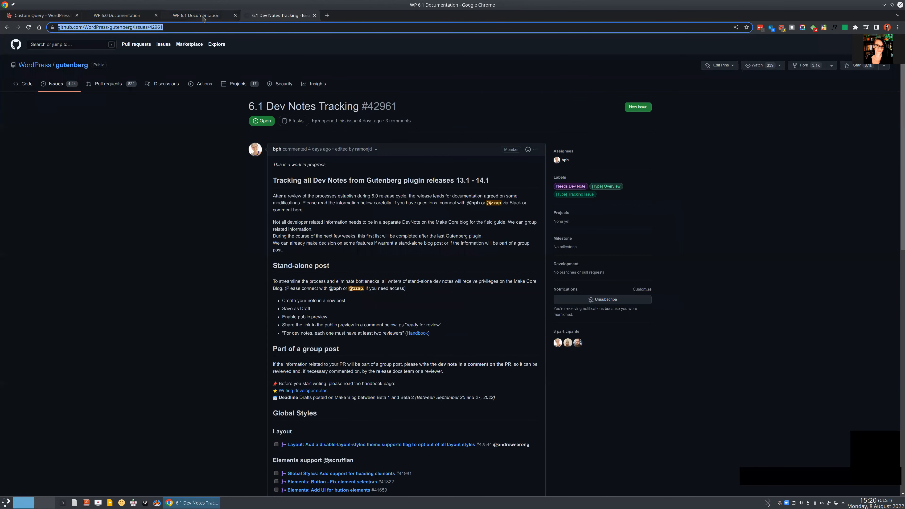
left_click_drag(520, 221, 409, 221)
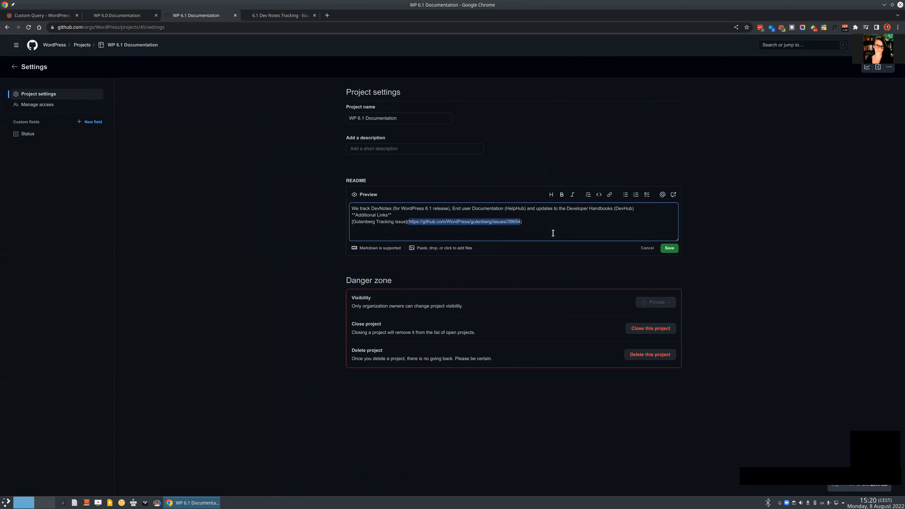
key("ctrl+v")
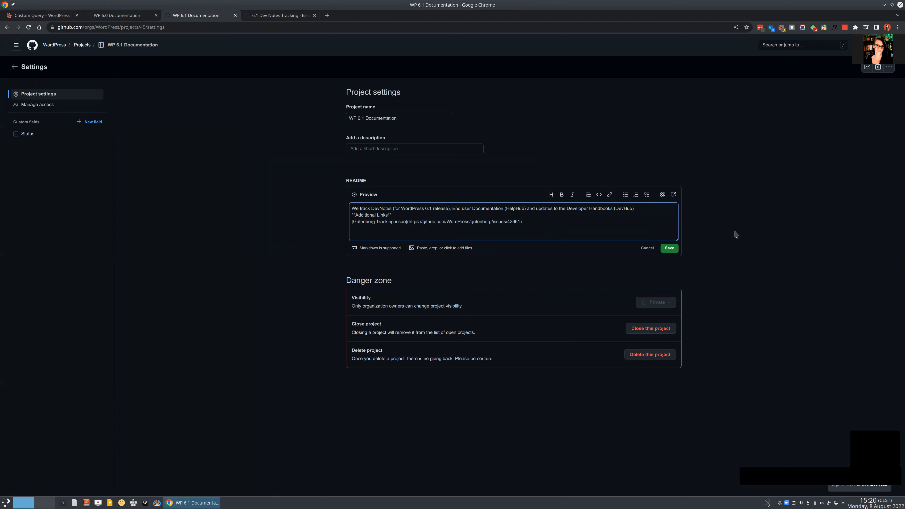
left_click(668, 248)
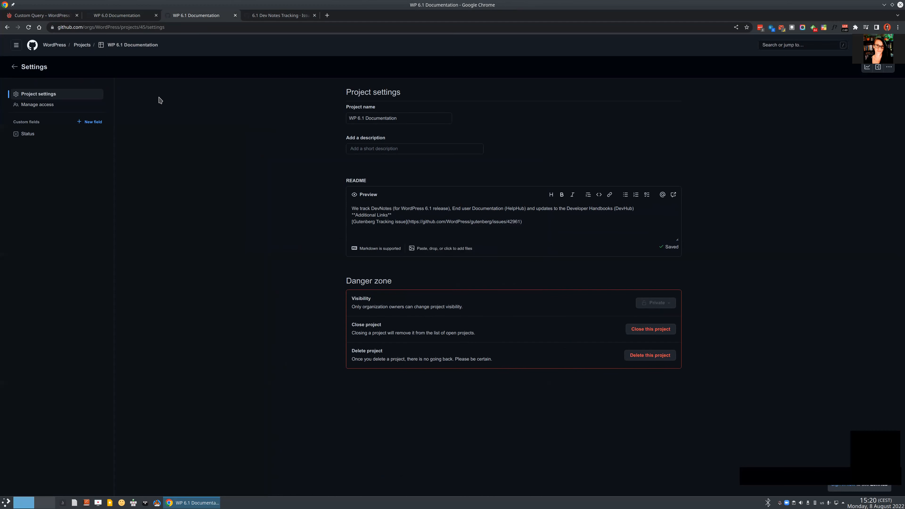
Examine the Components and Docs type custom fields in the WP 6.0 Documentation project settings.
left_click(115, 16)
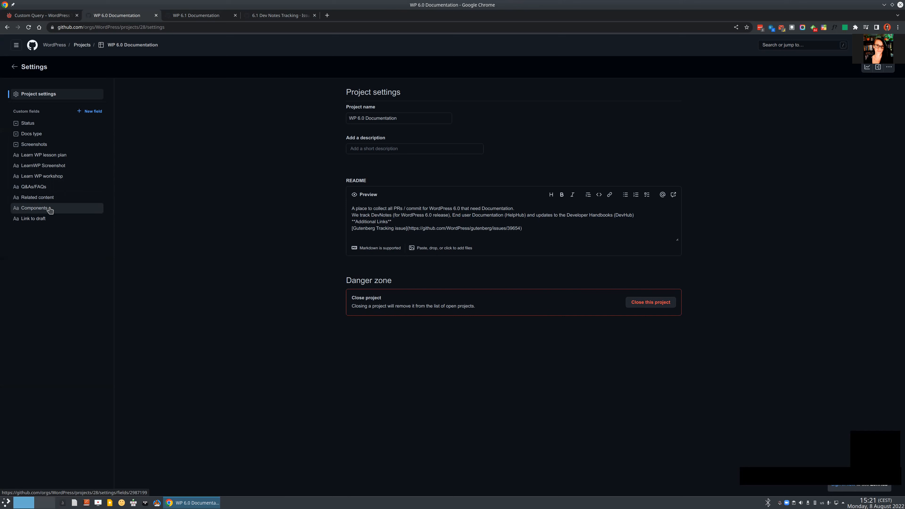
left_click(67, 208)
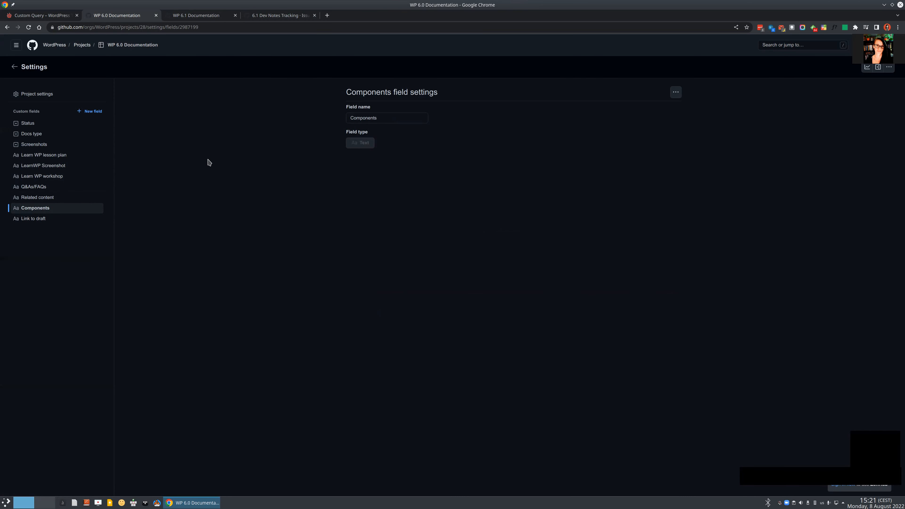
left_click(37, 134)
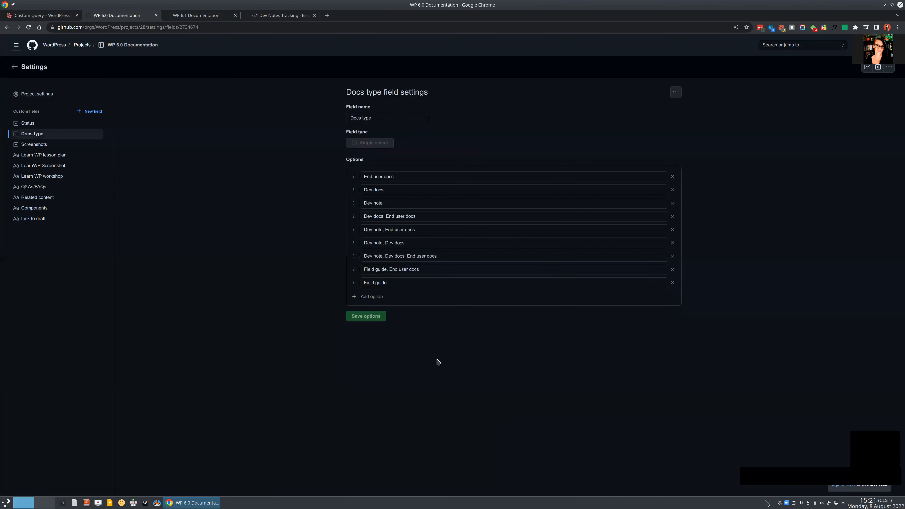
left_click(57, 213)
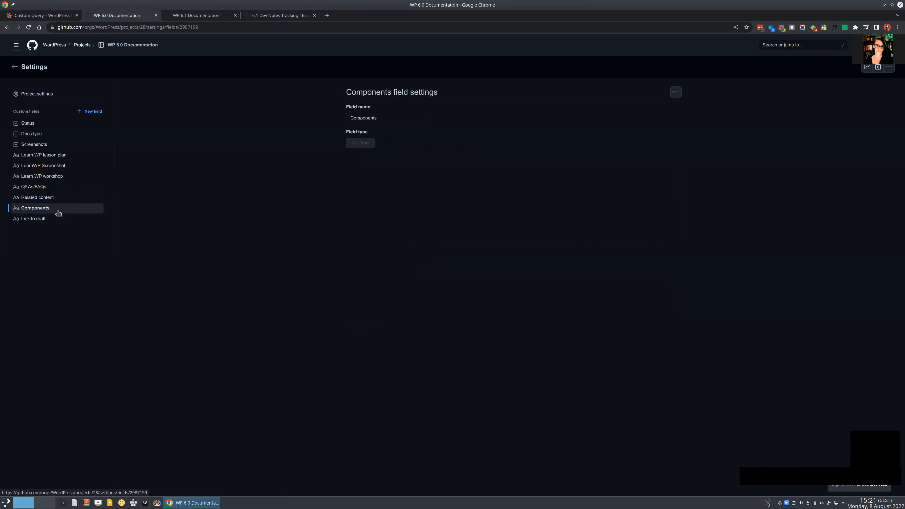
Examine how the Trac custom query for milestone 6.1 groups its tickets by component.
left_click(41, 16)
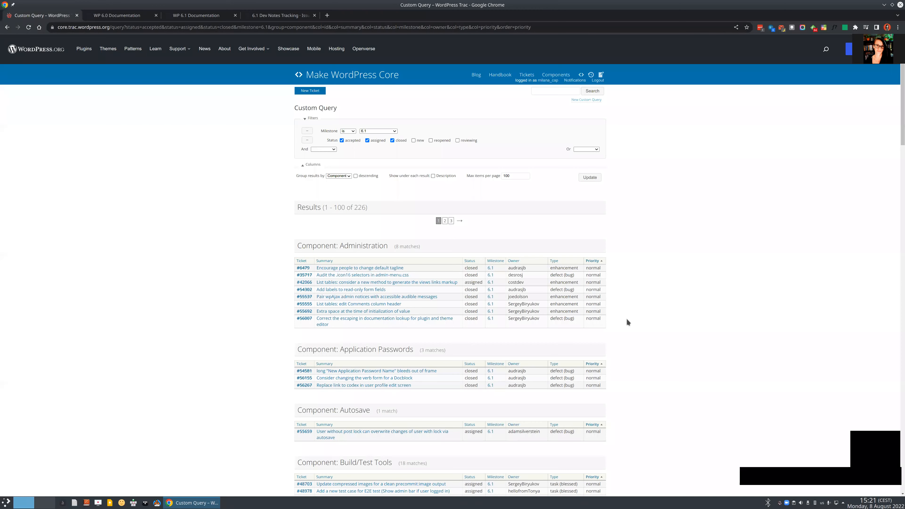
scroll(627, 321, "down", 10)
scroll(573, 304, "up", 3)
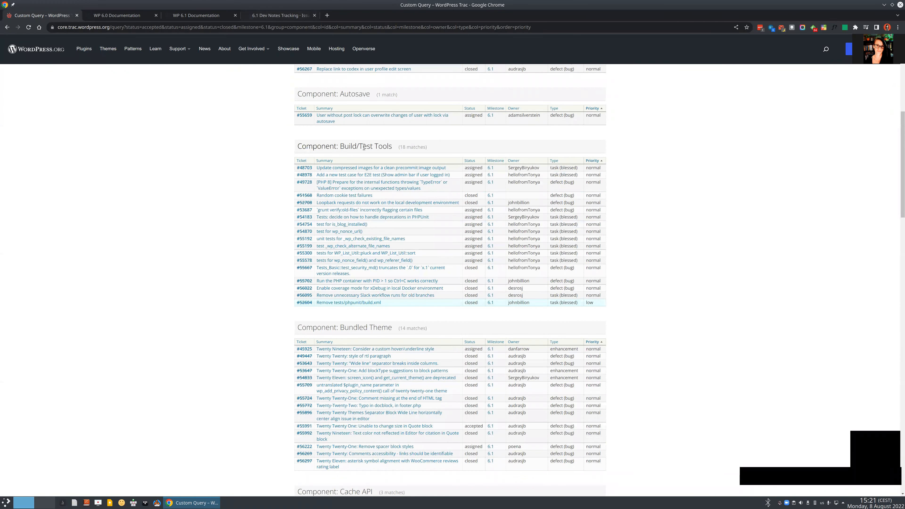
Close the 6.1 Dev Notes Tracking issue page and return to the WP 6.1 Documentation project settings.
left_click(285, 17)
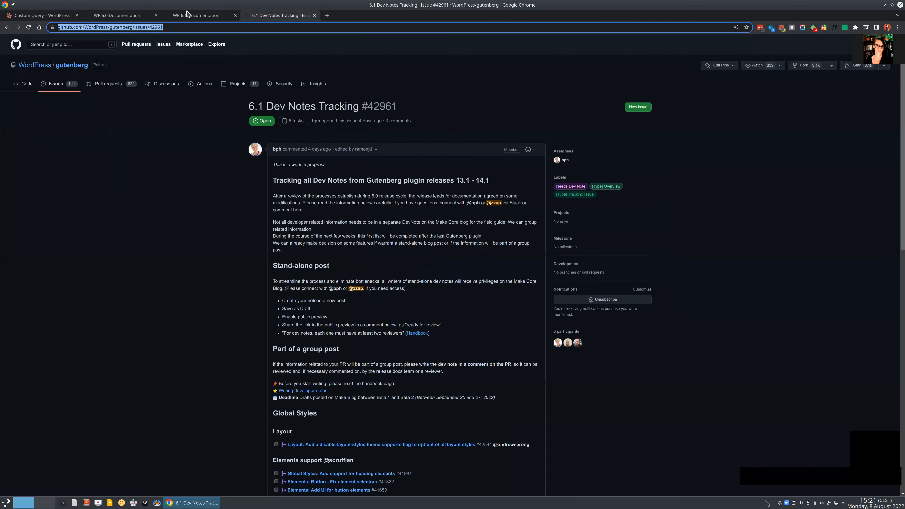
left_click(209, 16)
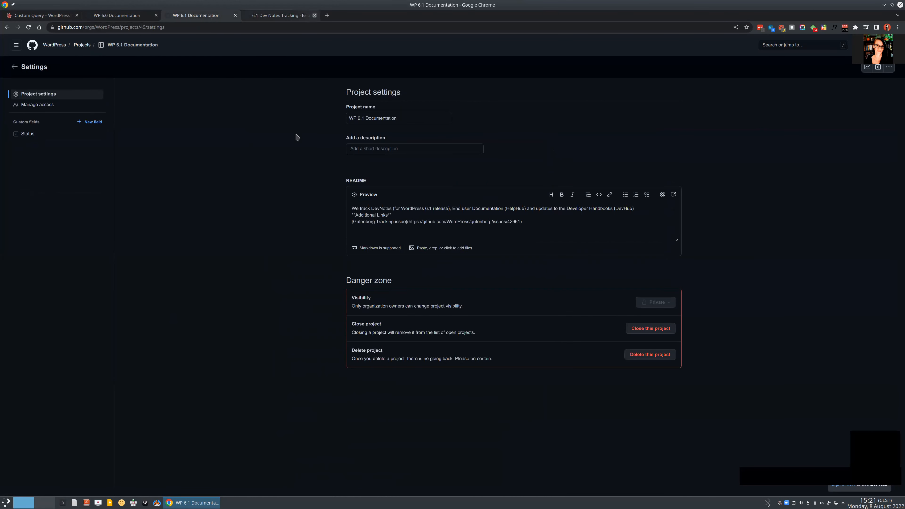
left_click(314, 16)
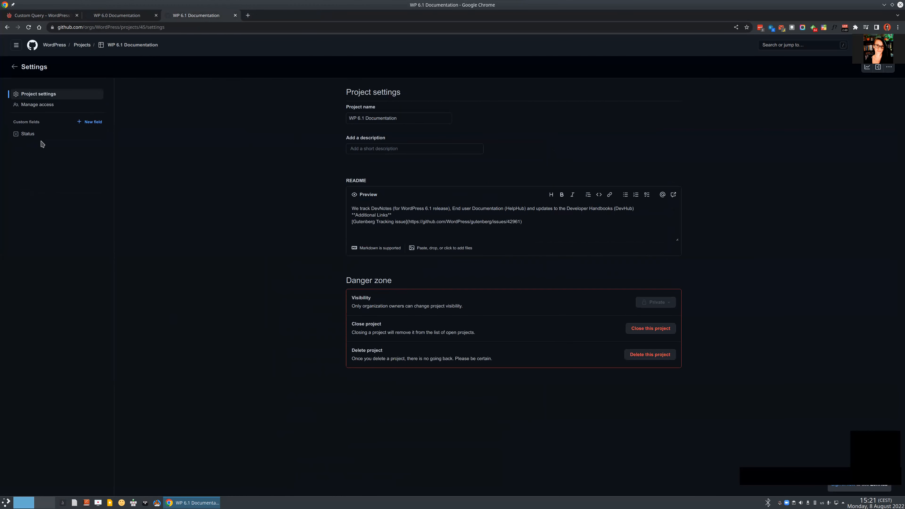
Place the WP 6.0 Docs type field settings and the WP 6.1 project settings side by side in separate windows.
left_click(126, 18)
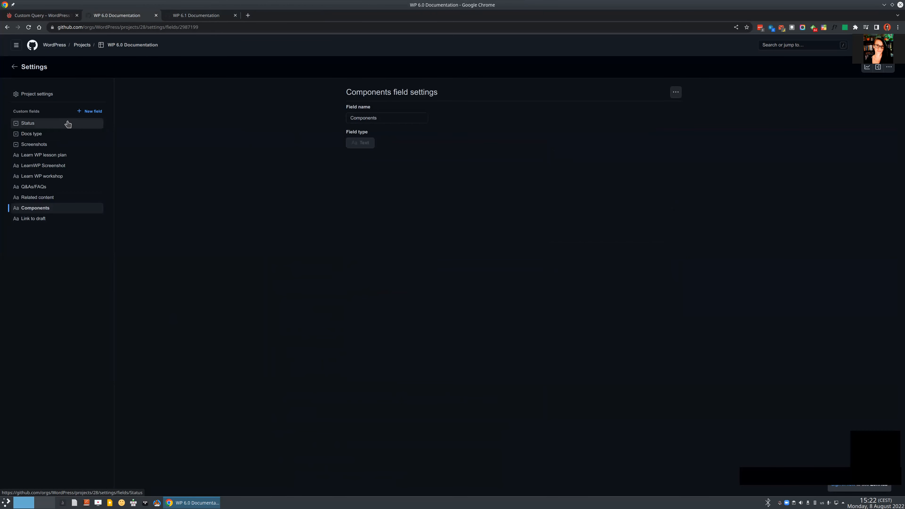
left_click(198, 16)
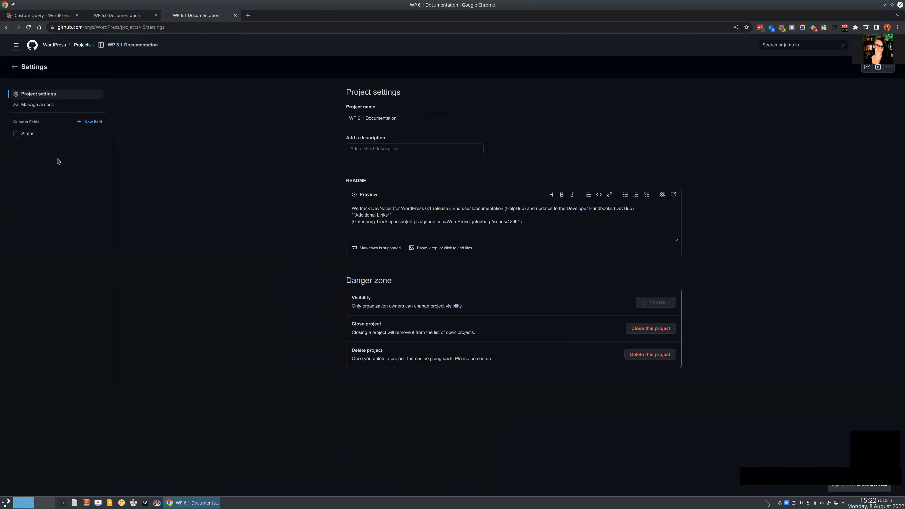
left_click(123, 15)
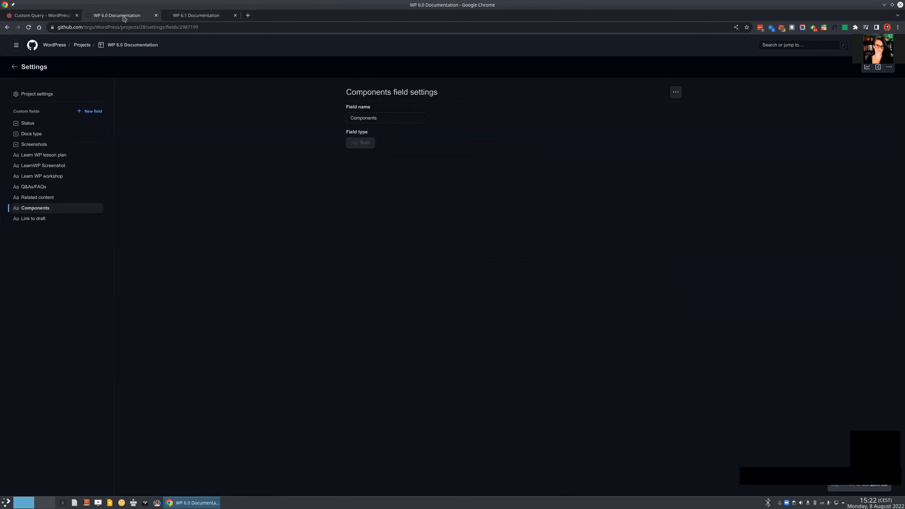
left_click(54, 134)
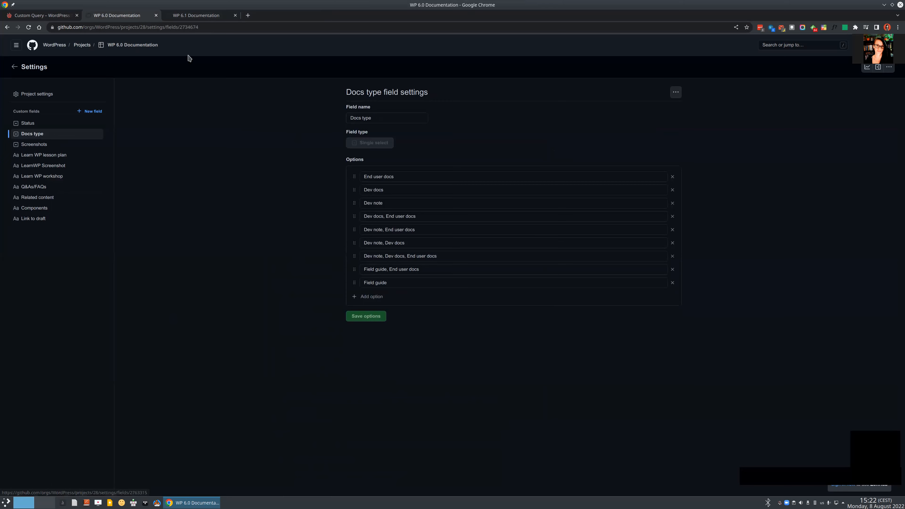
left_click_drag(198, 16, 221, 52)
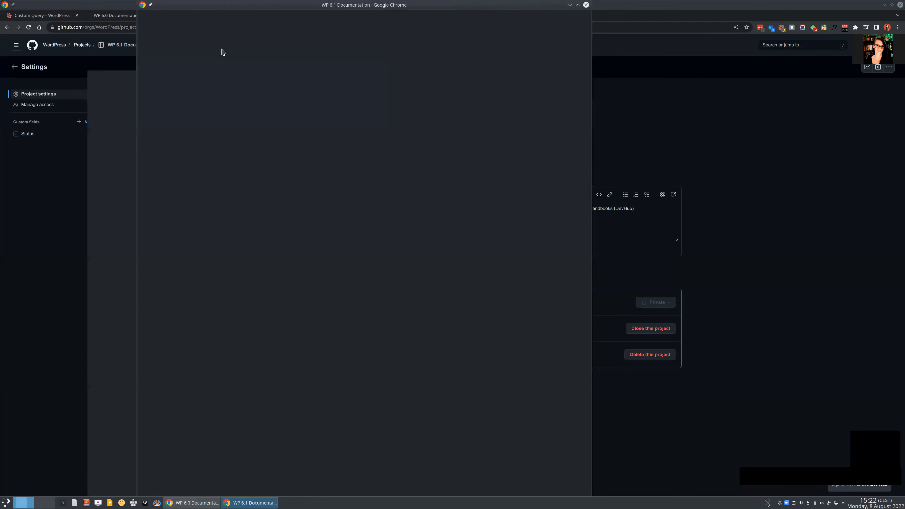
key("super+Right")
left_click(290, 408)
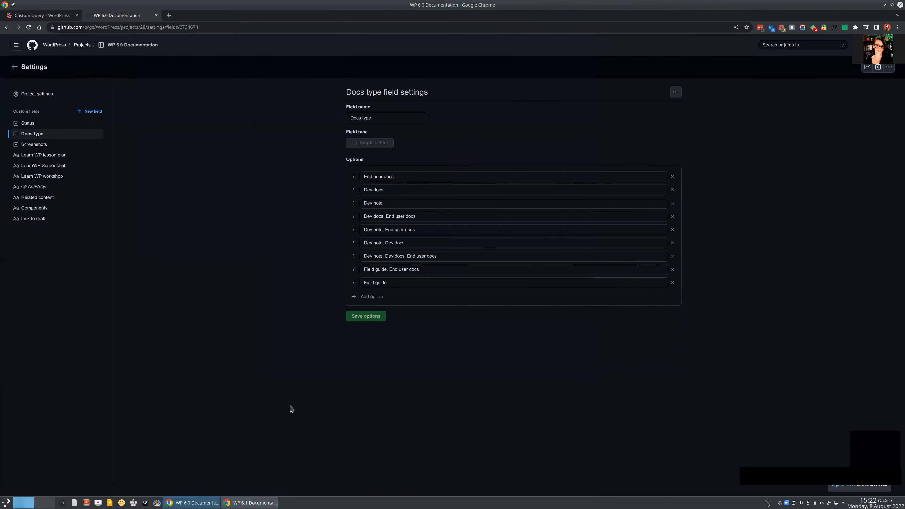
key("super+Left")
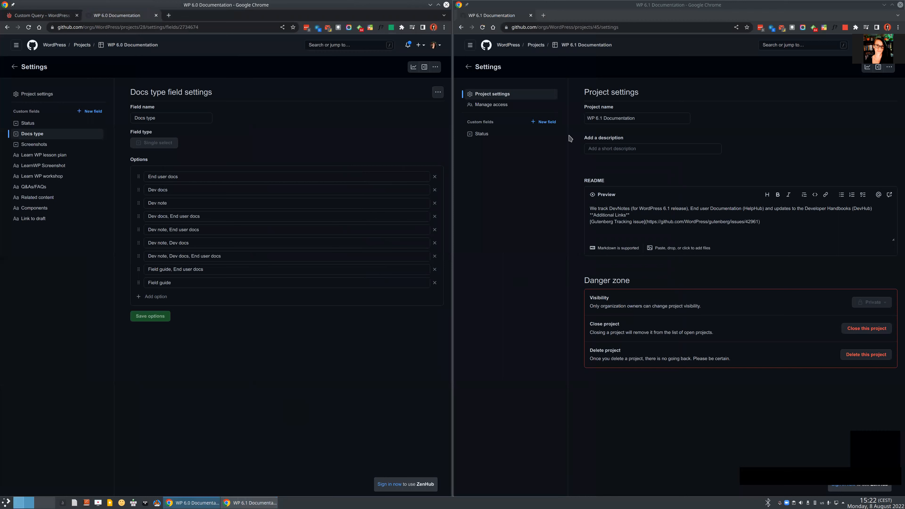
Start a new single select custom field named Docs type in the WP 6.1 Documentation project.
left_click(543, 122)
left_click(546, 168)
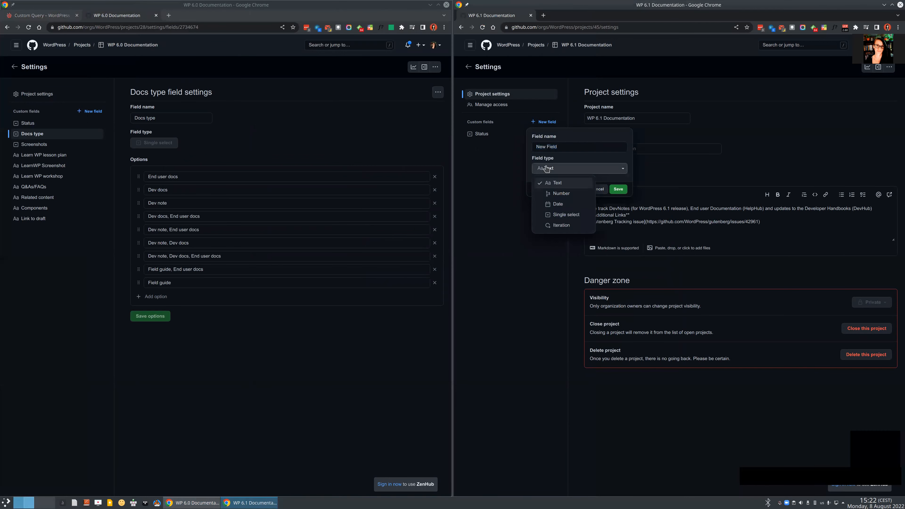
left_click(566, 215)
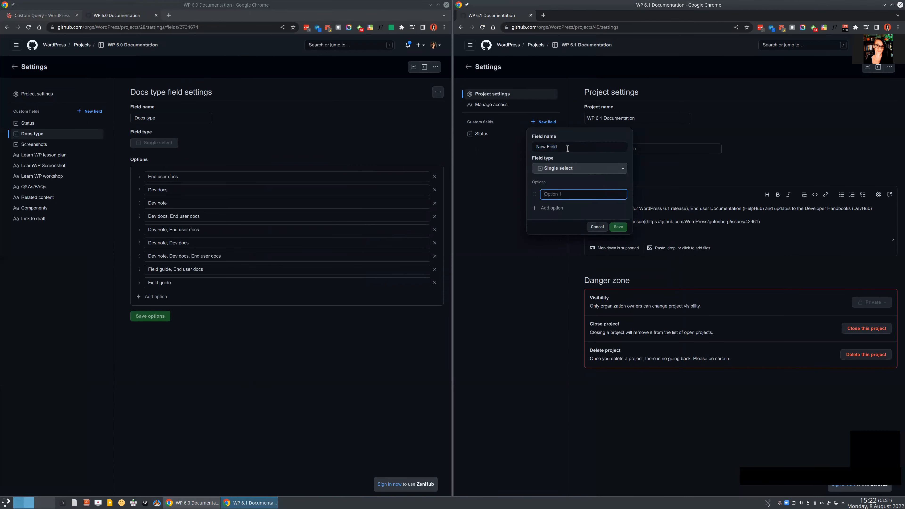
key("shift+Tab")
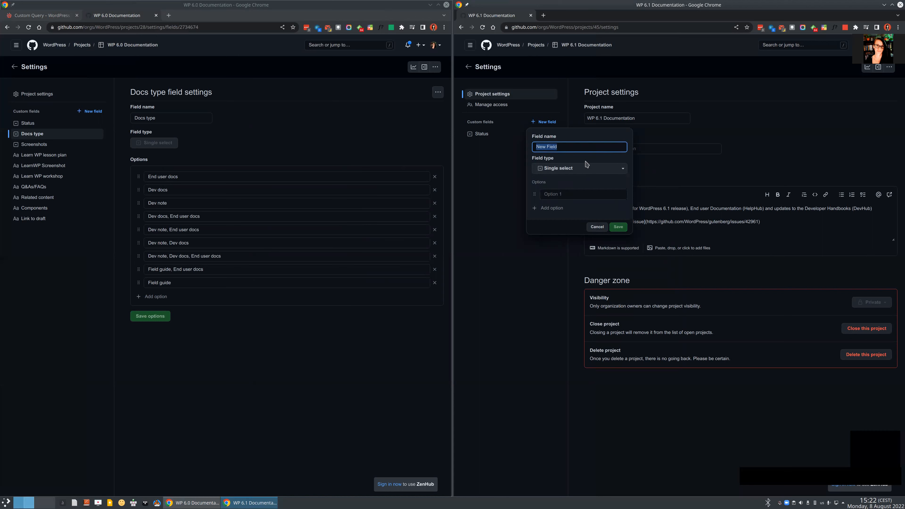
type("Docs type")
Copy the options End user docs and Dev docs from the WP 6.0 Docs type field into the new field.
left_click_drag(181, 177, 147, 176)
key("ctrl+c")
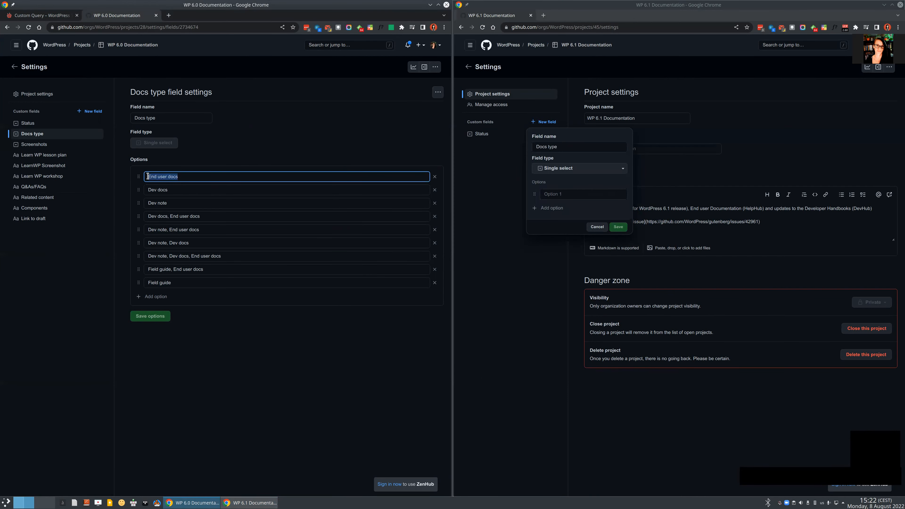
left_click(587, 196)
key("ctrl+v")
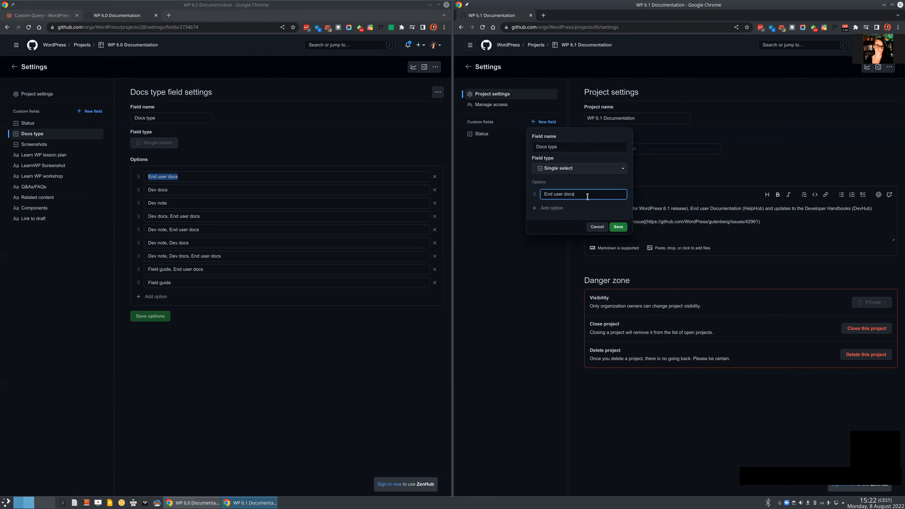
left_click(557, 209)
left_click_drag(146, 190, 435, 241)
key("ctrl+c")
left_click(571, 207)
key("ctrl+v")
Add Dev note, copied from the WP 6.0 field, as the third option of the new Docs type field.
left_click(552, 221)
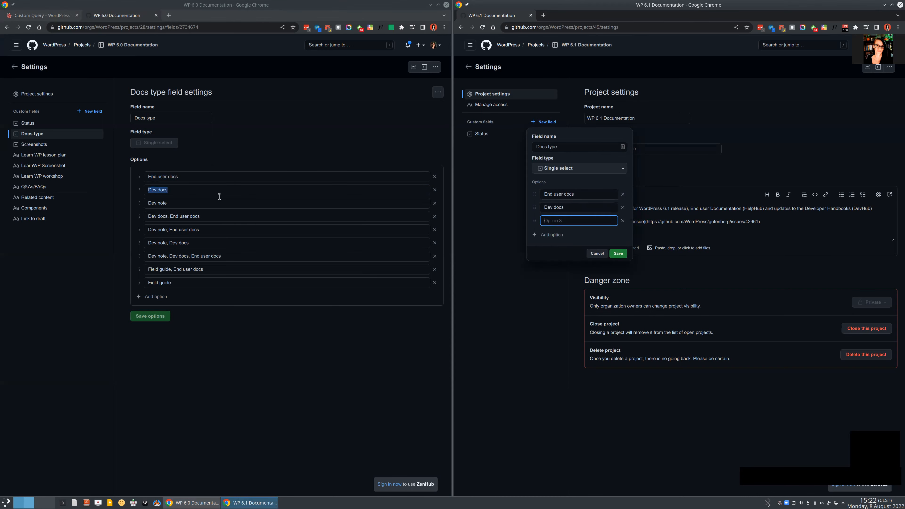
left_click_drag(147, 203, 185, 203)
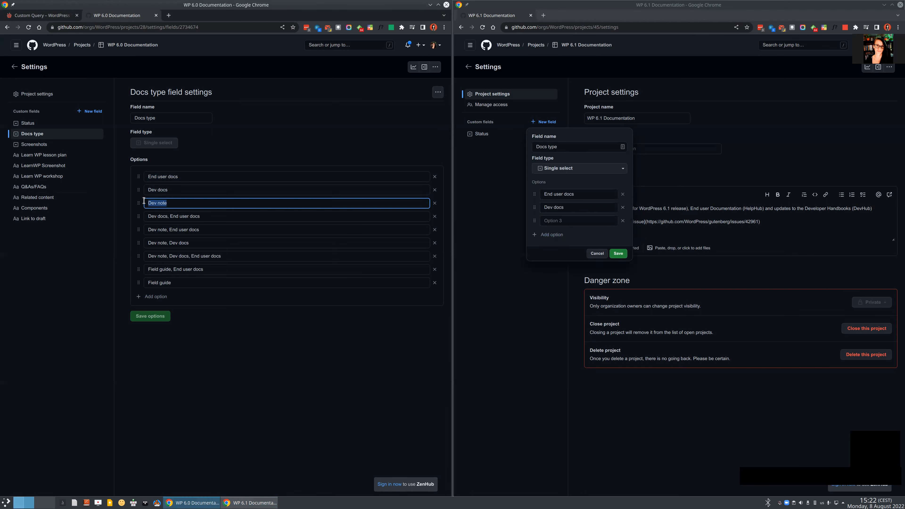
key("ctrl+c")
left_click(564, 221)
key("ctrl+v")
Add the options "Dev docs, End user docs" and "Dev note, End user docs" to the new Docs type field, copied from WP 6.0.
left_click(552, 234)
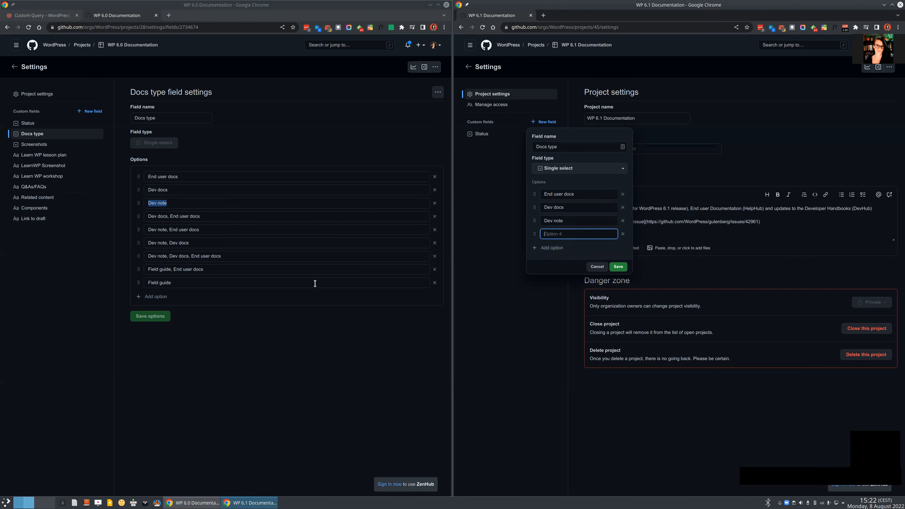
left_click_drag(202, 217, 146, 216)
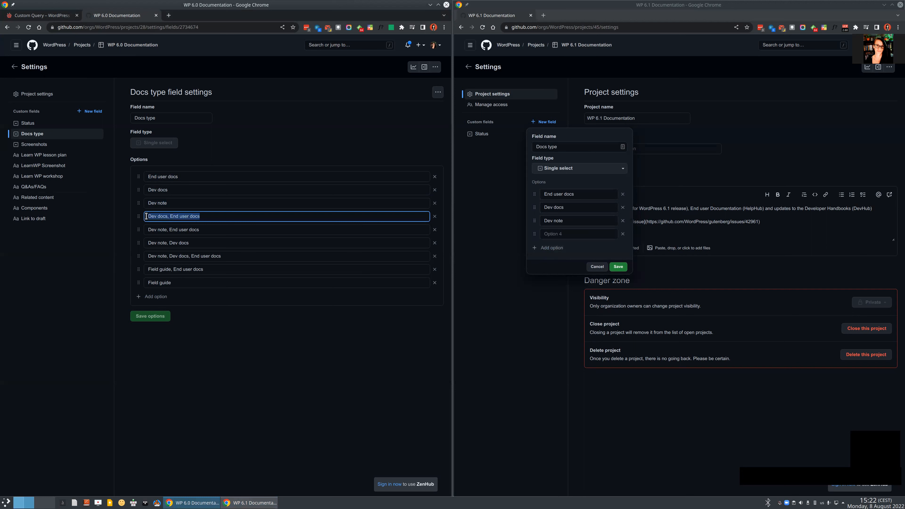
key("ctrl+c")
left_click(571, 233)
key("ctrl+v")
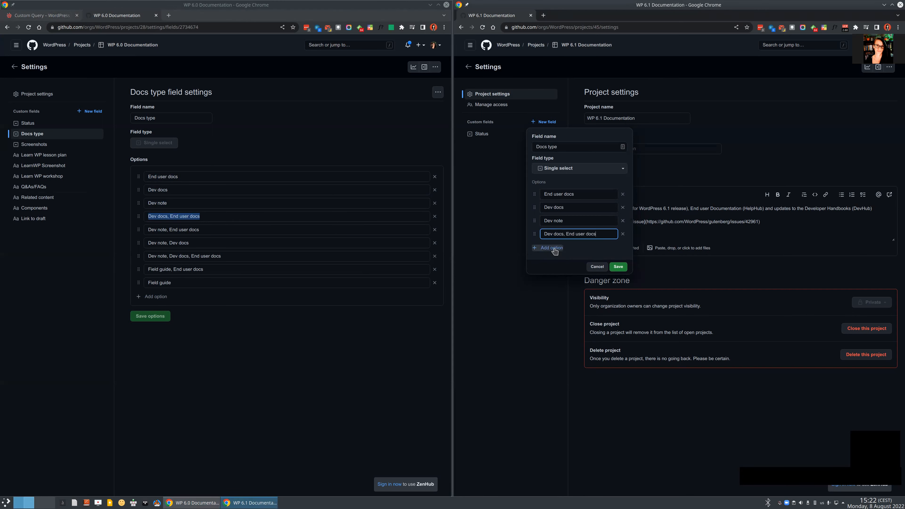
left_click(552, 248)
left_click_drag(201, 229, 146, 229)
left_click(568, 248)
key("ctrl+v")
Copy the options "Dev note, Dev docs" and "Dev note, Dev docs, End user docs" from WP 6.0 into the new Docs type field.
left_click(554, 262)
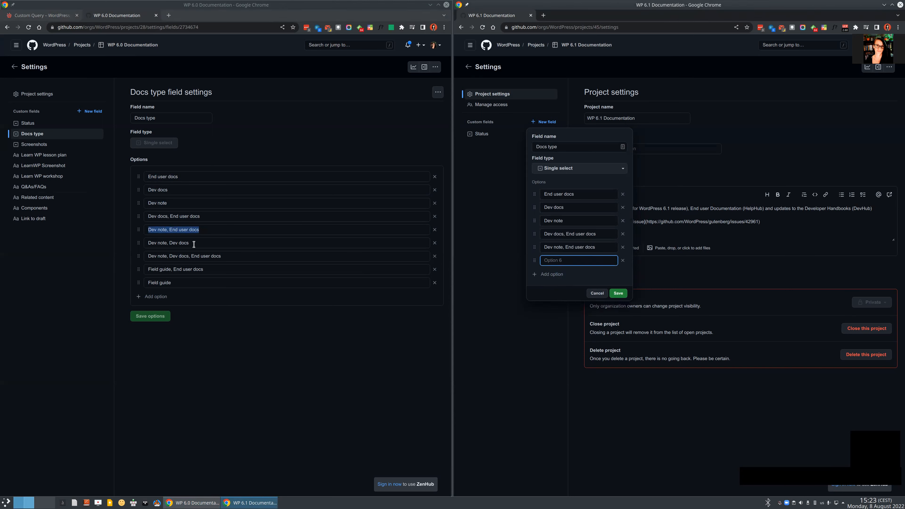
left_click_drag(192, 244, 148, 243)
key("ctrl+c")
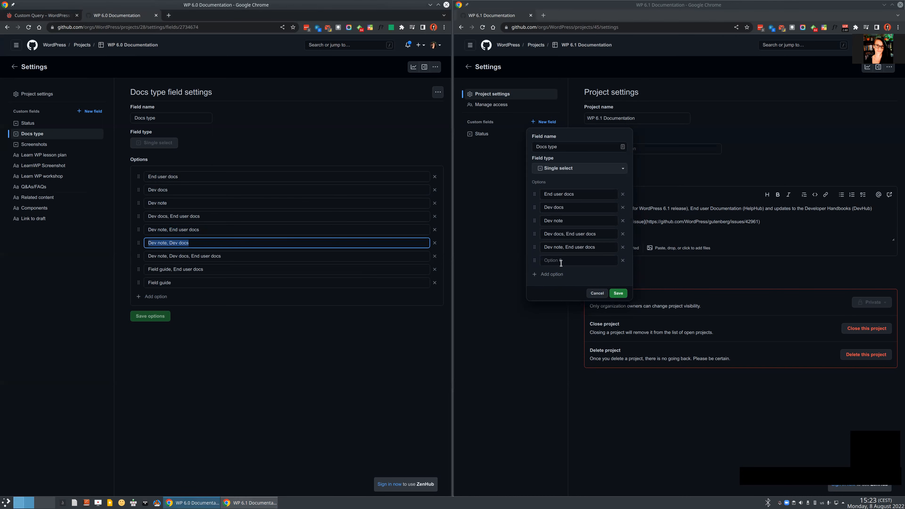
key("alt+Tab")
key("ctrl+v")
left_click_drag(226, 255, 147, 255)
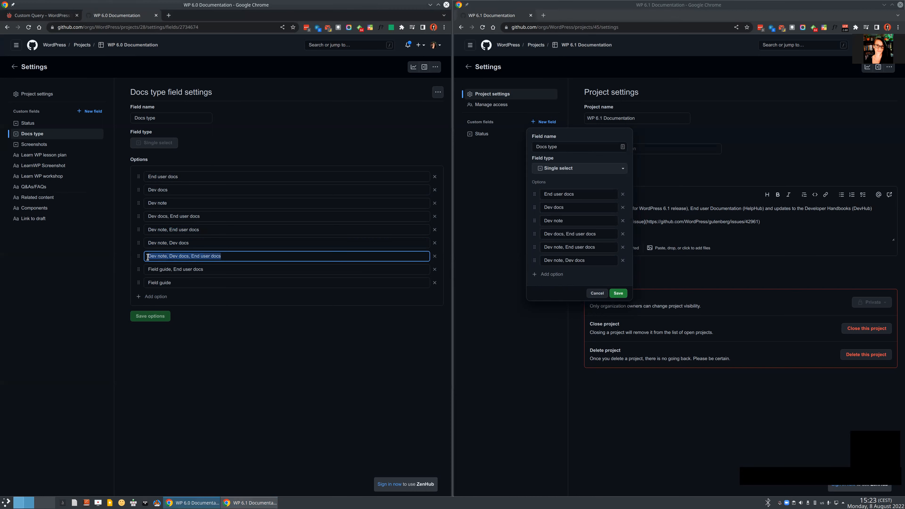
key("ctrl+c")
key("alt+Tab")
left_click(554, 274)
key("ctrl+v")
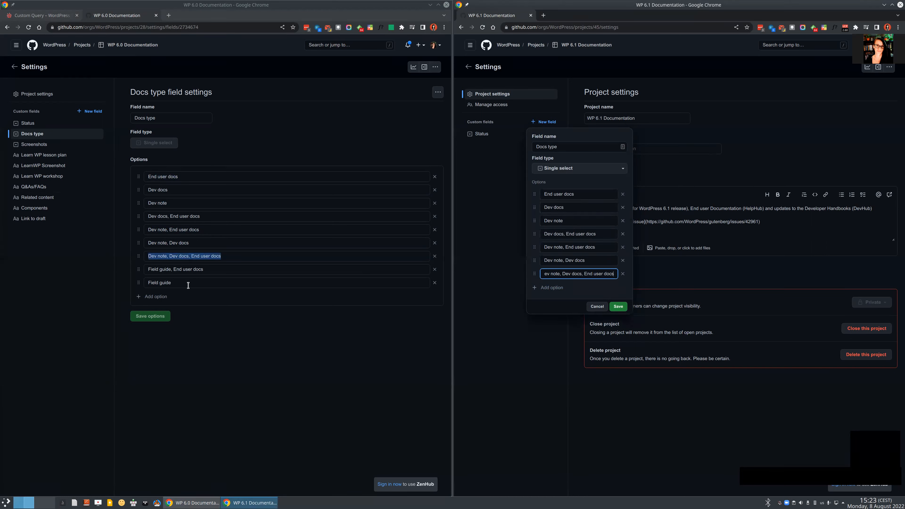
Copy the last options, "Field guide, End user docs" and "Field guide", from WP 6.0 and save the new Docs type field.
triple_click(210, 267)
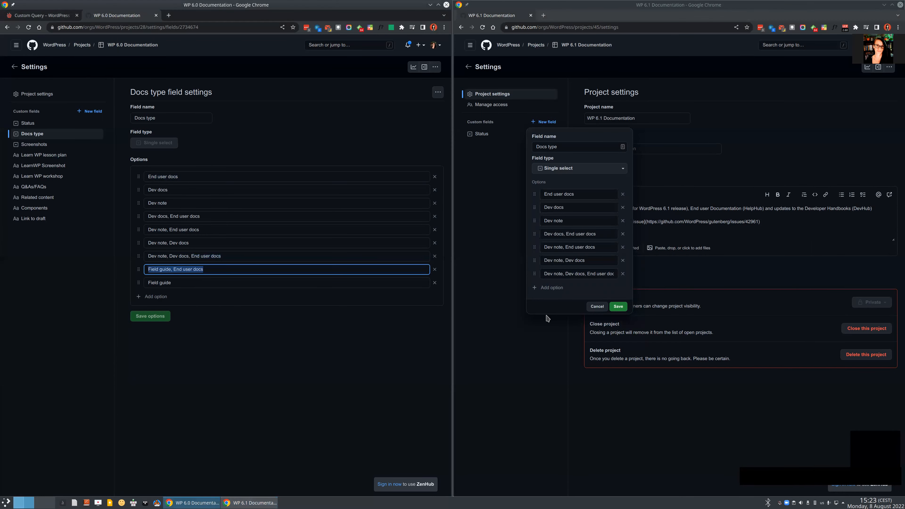
key("ctrl+c")
left_click(555, 287)
key("ctrl+v")
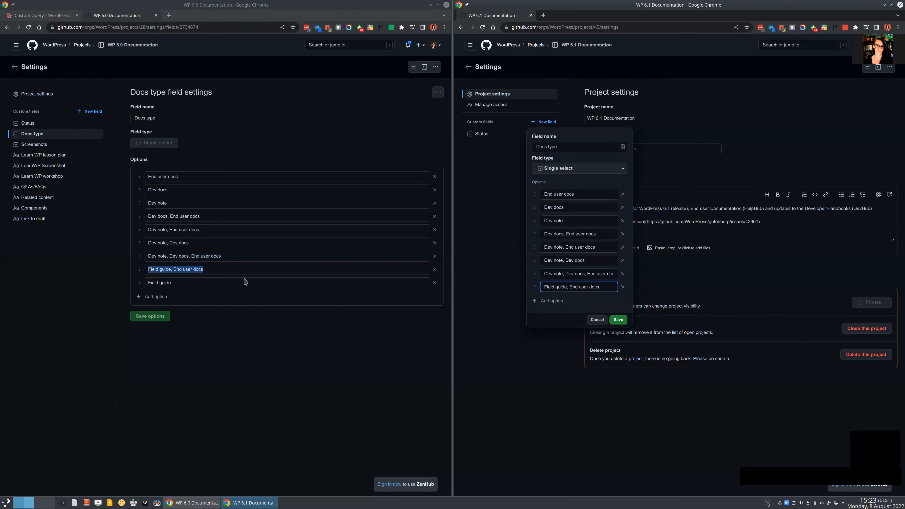
triple_click(145, 283)
key("ctrl+c")
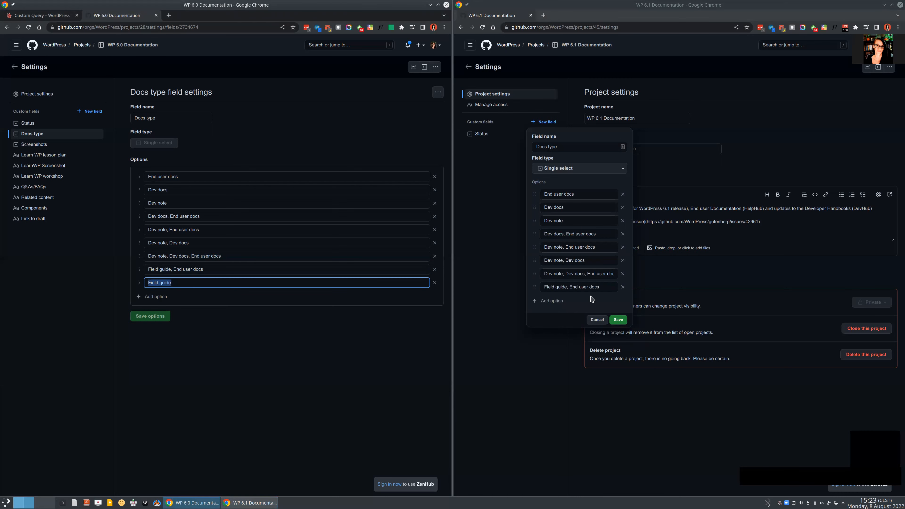
left_click(553, 301)
key("ctrl+v")
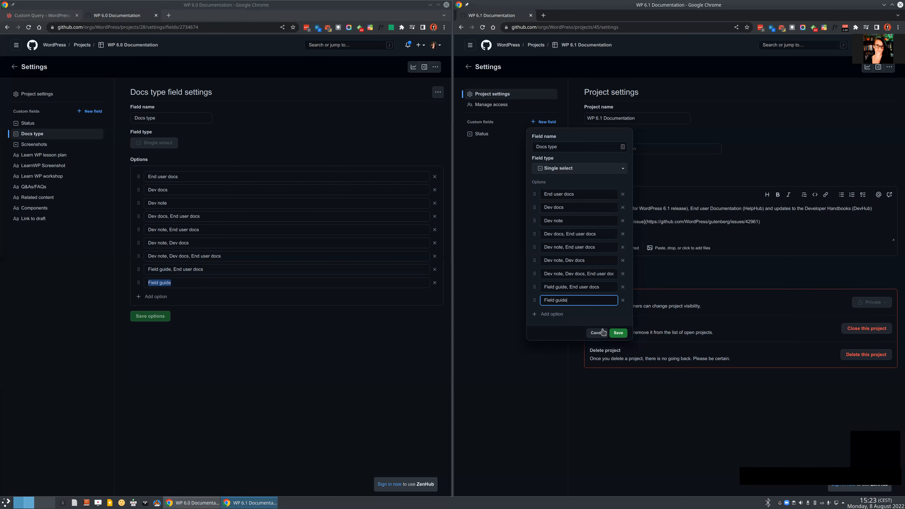
left_click(617, 332)
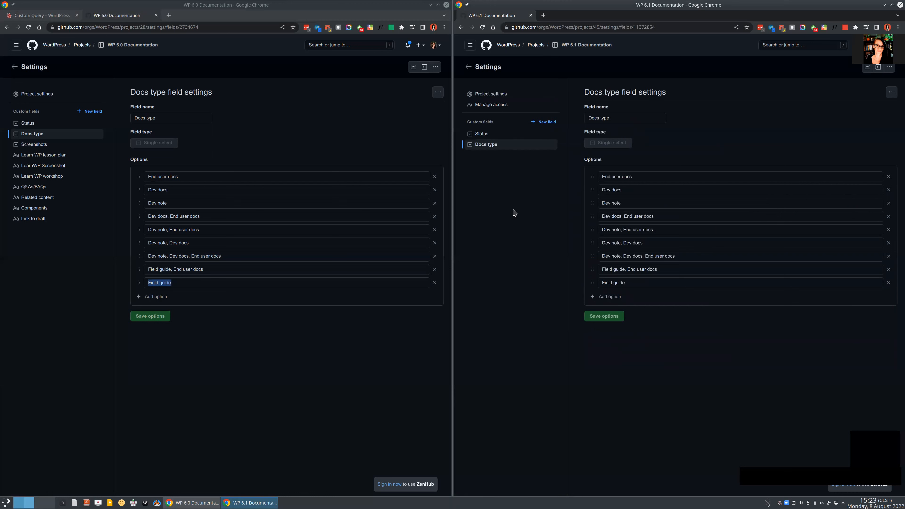
Start a single select custom field in WP 6.1 Documentation named Screenshots, copying the name from the WP 6.0 field settings.
left_click(18, 144)
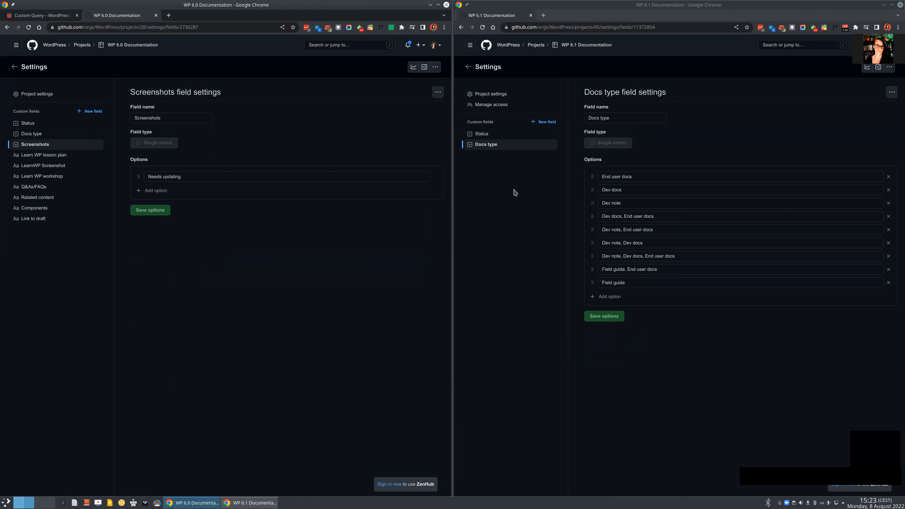
left_click(163, 121)
double_click(162, 121)
key("ctrl+c")
left_click(543, 121)
key("ctrl+v")
left_click(562, 174)
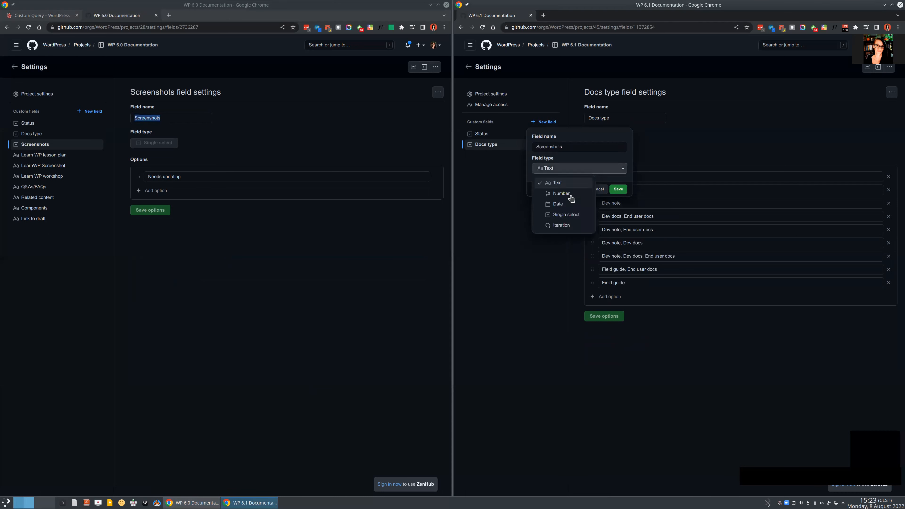
left_click(574, 215)
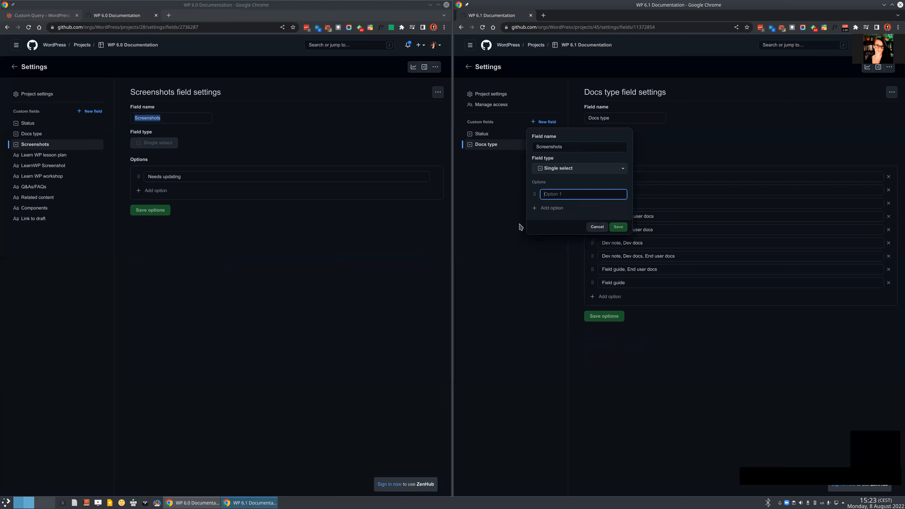
Copy the option Needs updating from the WP 6.0 Screenshots field into the new field and save it.
triple_click(192, 177)
key("ctrl+c")
left_click(564, 194)
key("ctrl+v")
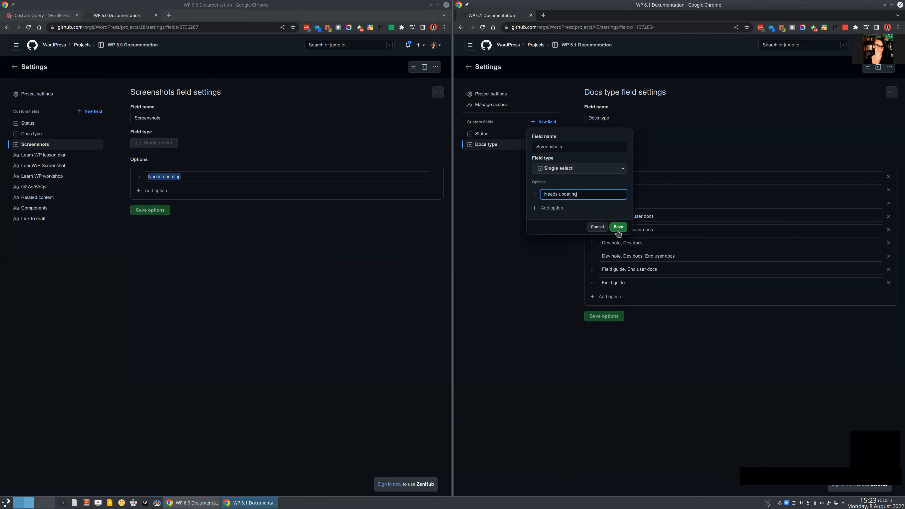
left_click(617, 228)
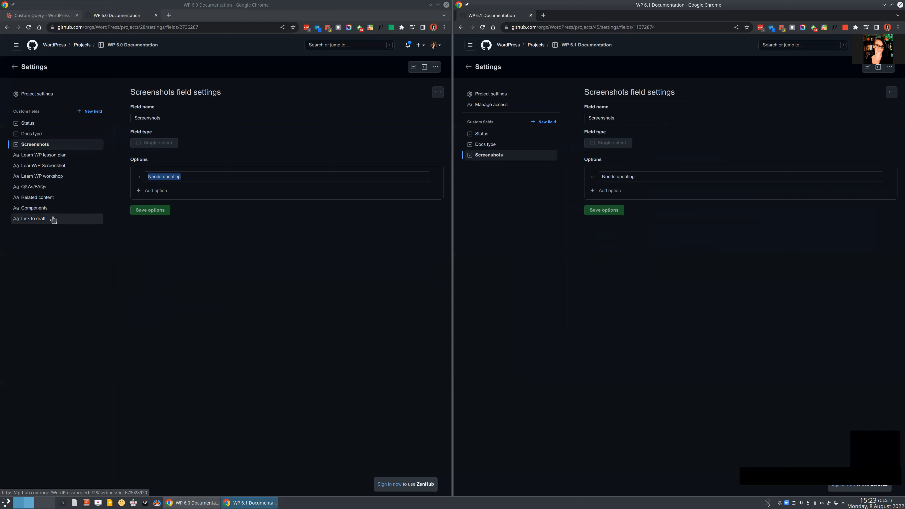
Start a single select custom field in WP 6.1 Documentation named Components, copying the name from the WP 6.0 field.
left_click(52, 210)
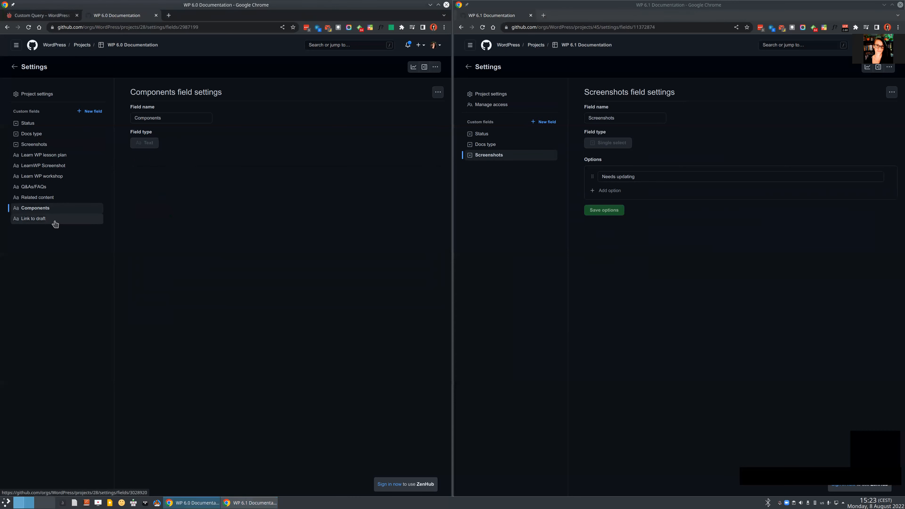
left_click(55, 223)
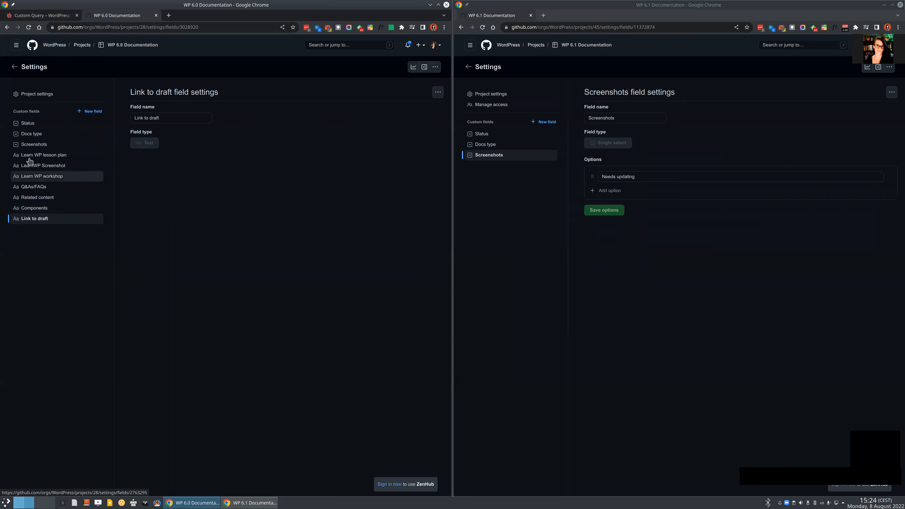
left_click(54, 211)
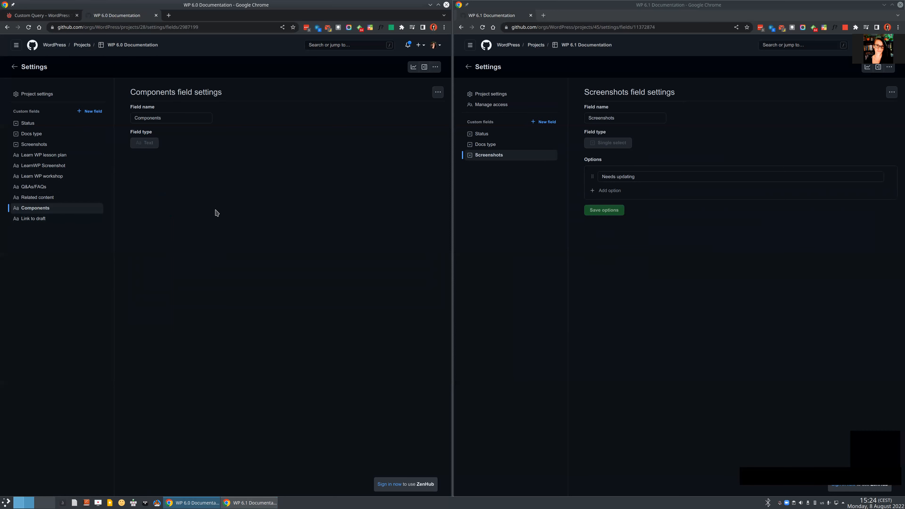
left_click_drag(162, 118, 131, 120)
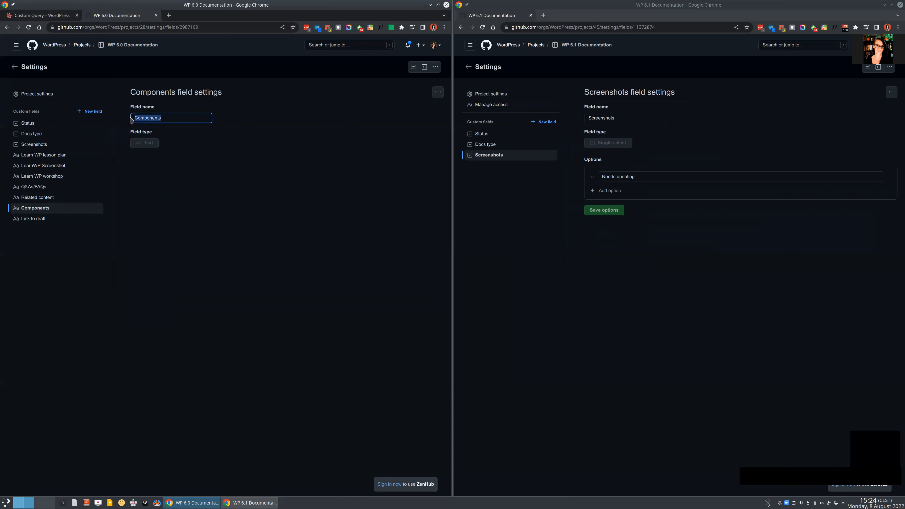
left_click(546, 122)
key("ctrl+v")
left_click(558, 169)
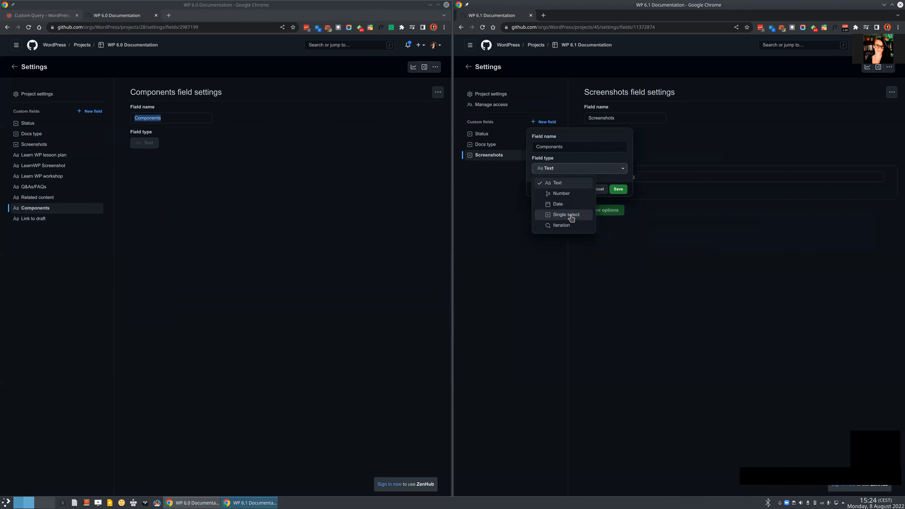
left_click(570, 215)
Copy the component names Administration and Application Passwords from the WordPress Trac 6.1 query into the first two options of the Components field.
left_click(22, 16)
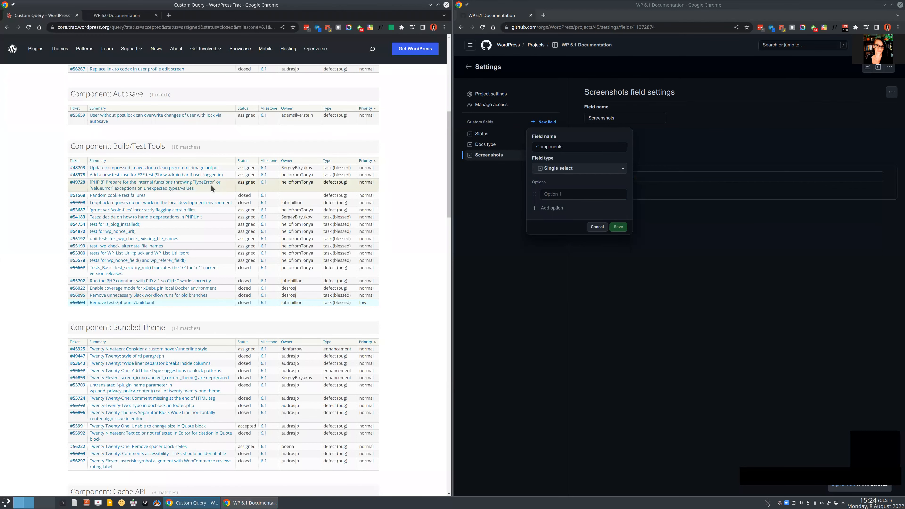
scroll(211, 185, "up", 10)
double_click(144, 252)
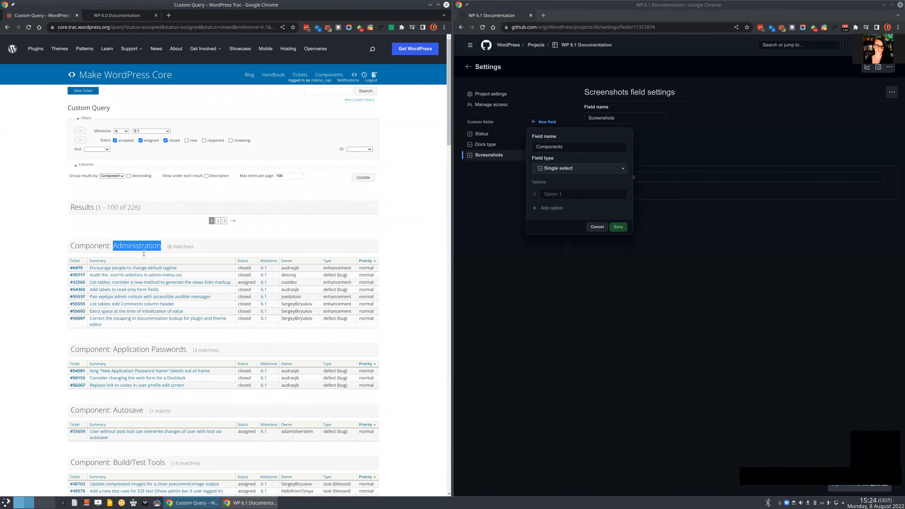
left_click(568, 196)
key("ctrl+v")
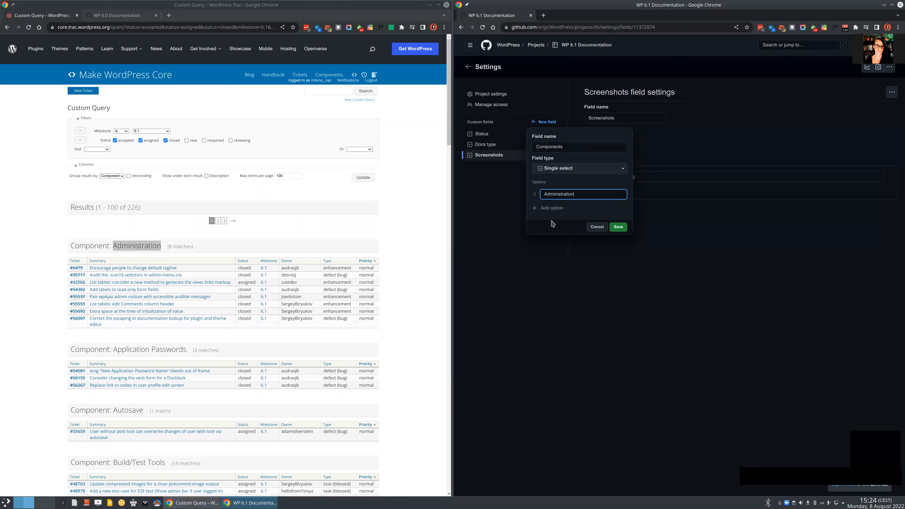
left_click_drag(186, 351, 114, 349)
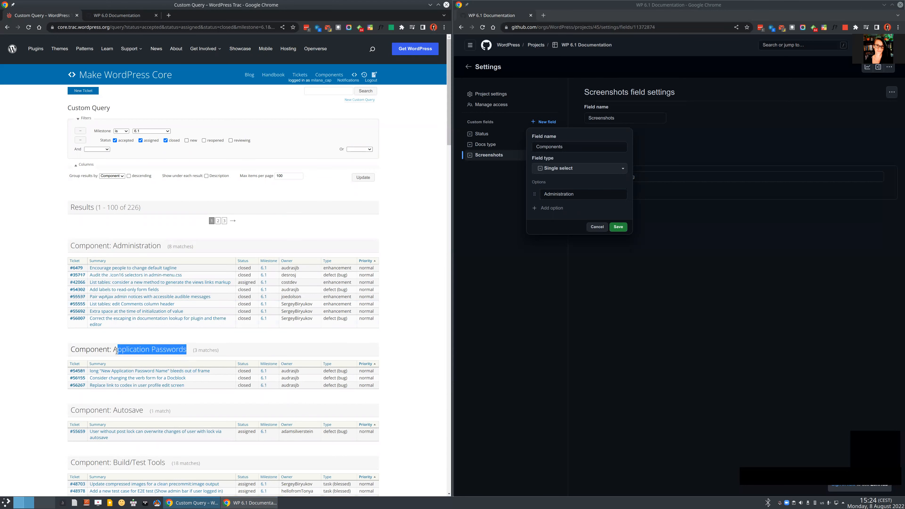
key("ctrl+c")
left_click(561, 208)
key("ctrl+v")
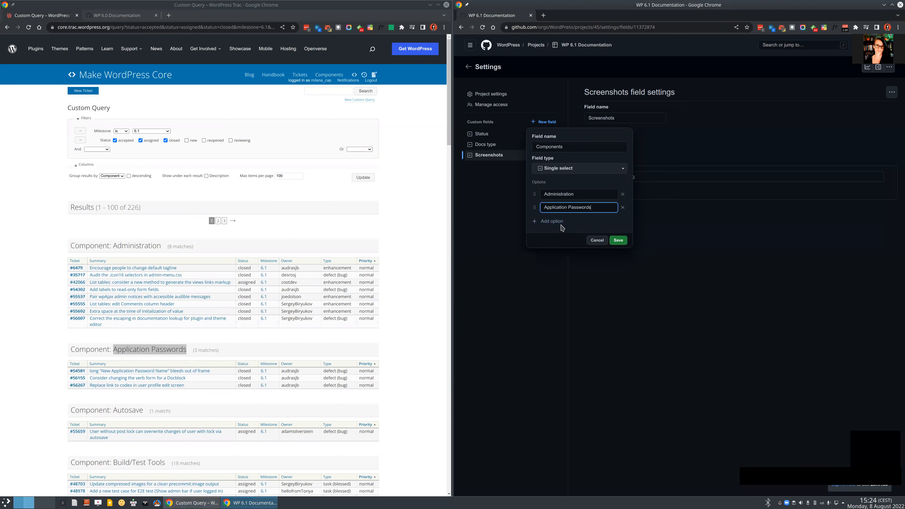
Add Autosave and Build/Test Tools, copied from the Trac query headings, as the third and fourth Components options.
scroll(119, 231, "down", 5)
left_click_drag(113, 216, 142, 219)
key("ctrl+c")
left_click(549, 221)
key("ctrl+v")
key("Return")
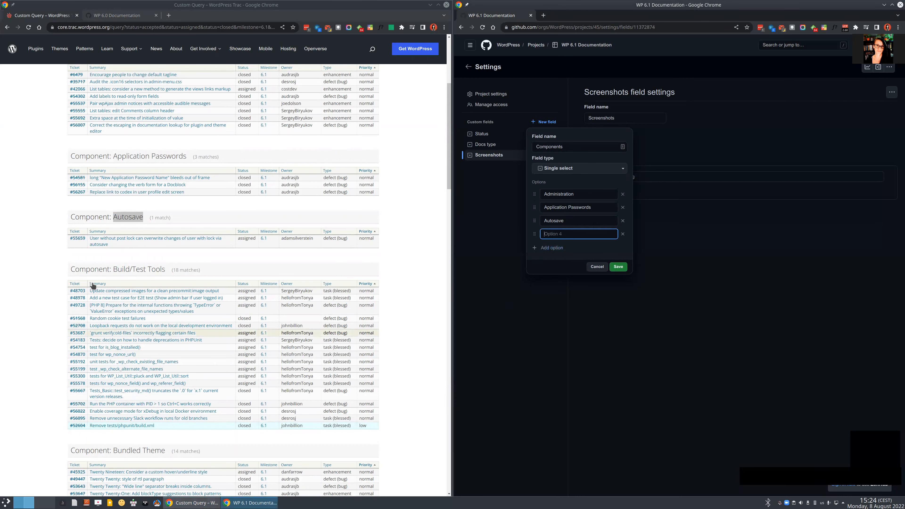
left_click_drag(113, 269, 165, 270)
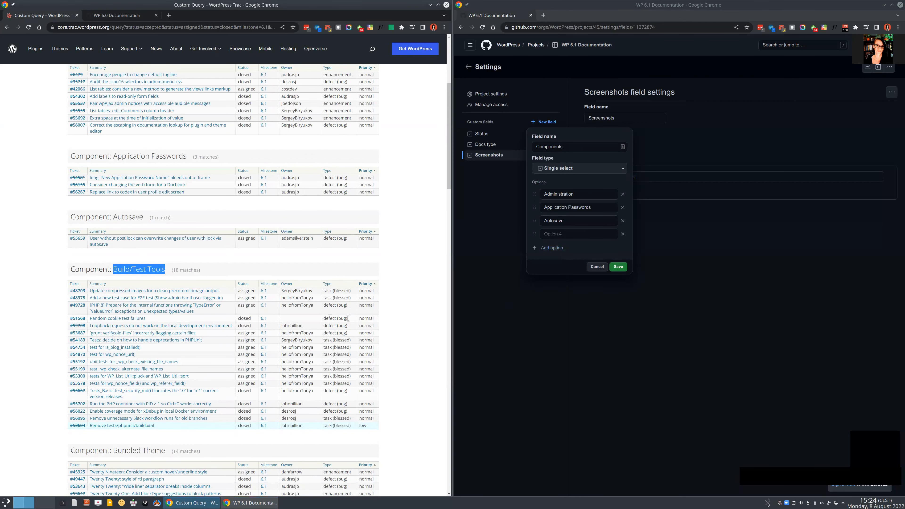
key("ctrl+c")
left_click(563, 234)
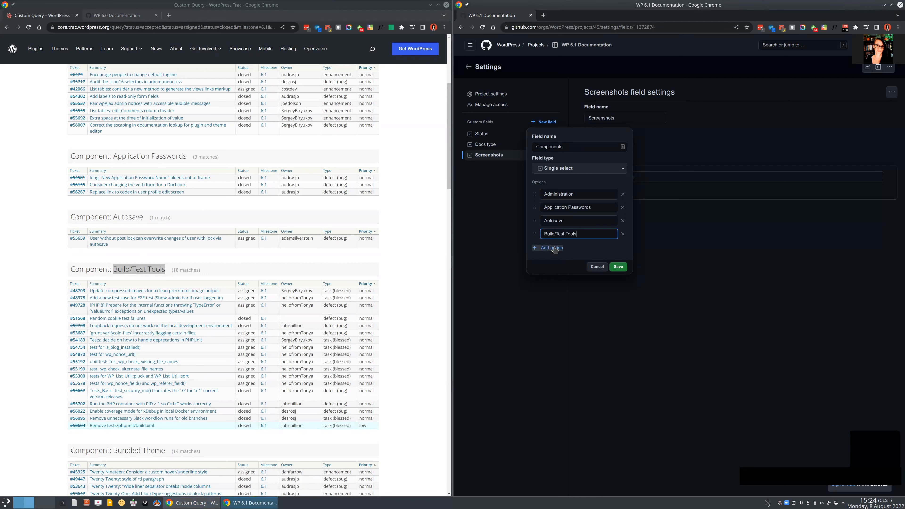
key("ctrl+v")
Copy the Trac component names Bundled Theme and Cache API into the fifth and sixth options of the Components field.
key("Return")
scroll(206, 305, "down", 5)
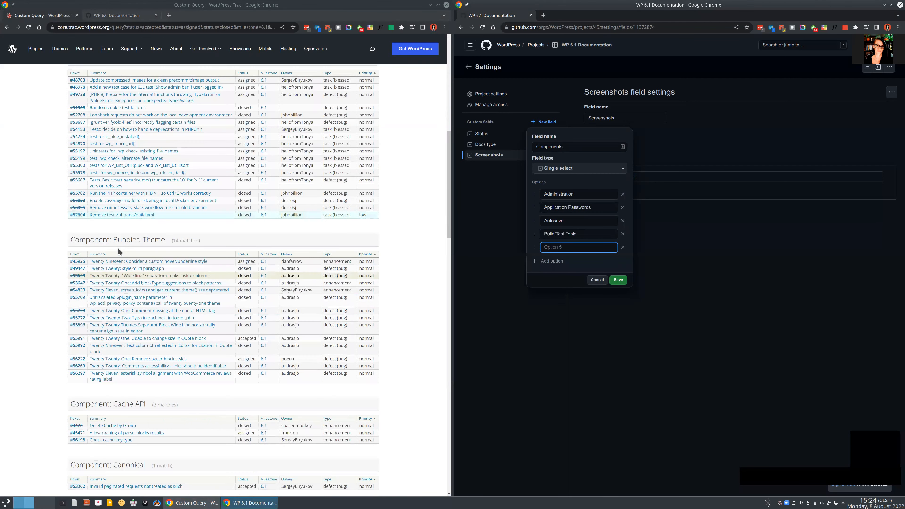
left_click_drag(114, 241, 165, 240)
key("ctrl+c")
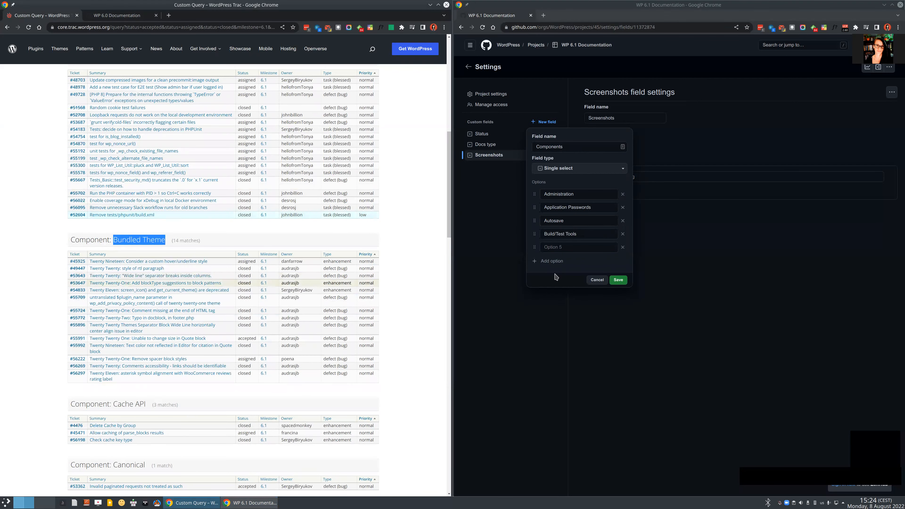
left_click(577, 247)
key("ctrl+v")
left_click(558, 262)
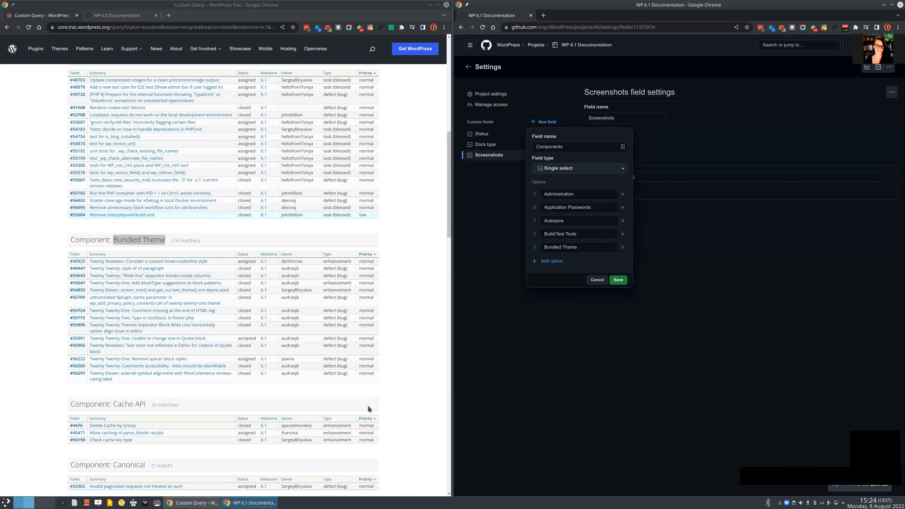
scroll(116, 279, "down", 3)
left_click_drag(113, 281, 145, 282)
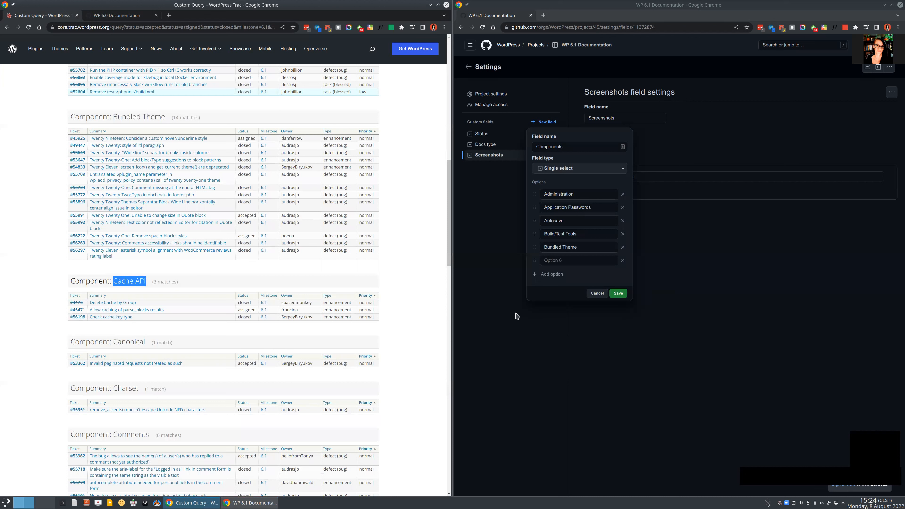
left_click(569, 259)
key("ctrl+v")
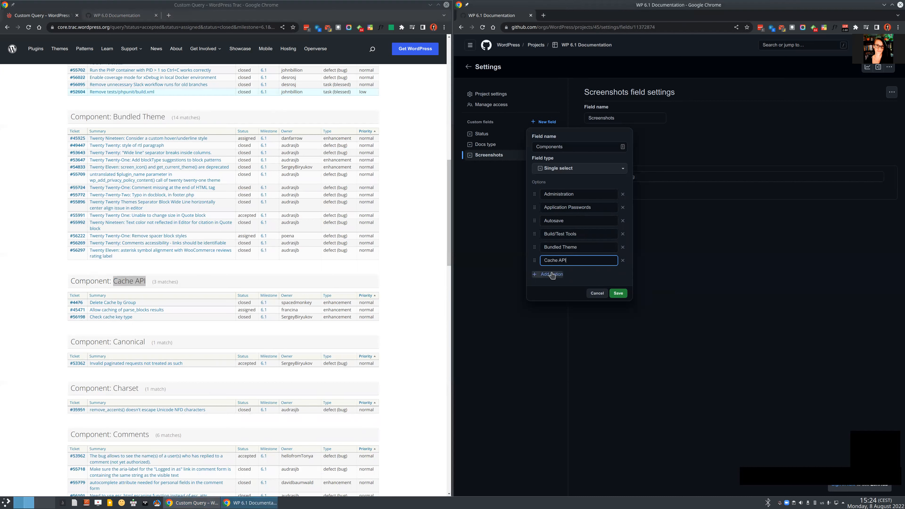
Copy the Trac component names Canonical and Charset into the seventh and eighth options of the Components field.
key("Return")
left_click_drag(113, 342, 146, 343)
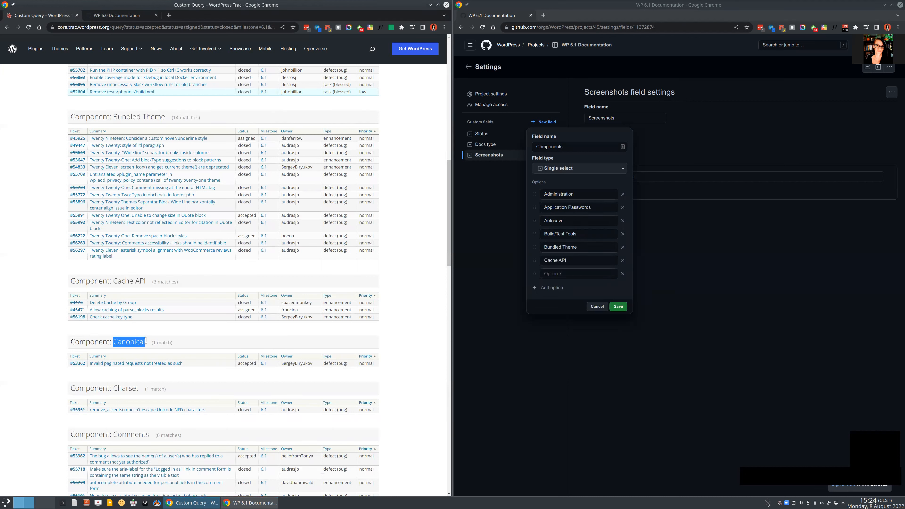
left_click(561, 274)
key("ctrl+v")
key("Return")
scroll(243, 342, "down", 3)
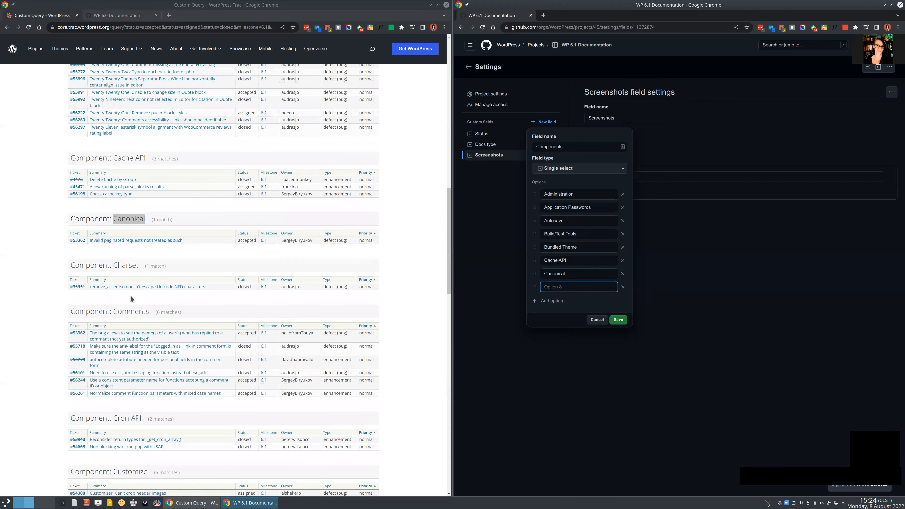
left_click_drag(114, 265, 139, 265)
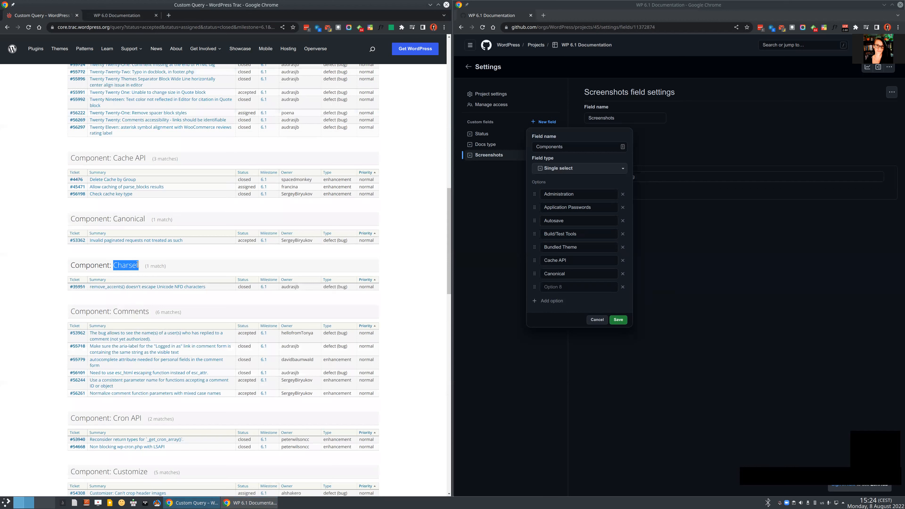
key("alt+Tab")
key("ctrl+v")
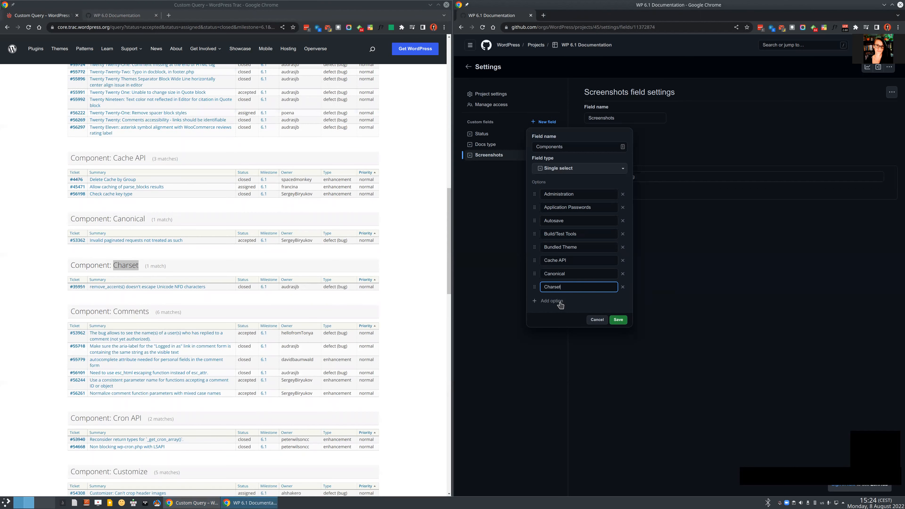
Add Comments and Cron API, copied from the Trac query headings, as the ninth and tenth Components options.
left_click(560, 303)
left_click_drag(114, 311, 149, 312)
key("ctrl+c")
key("alt+Tab")
key("ctrl+v")
left_click(556, 319)
scroll(113, 299, "down", 3)
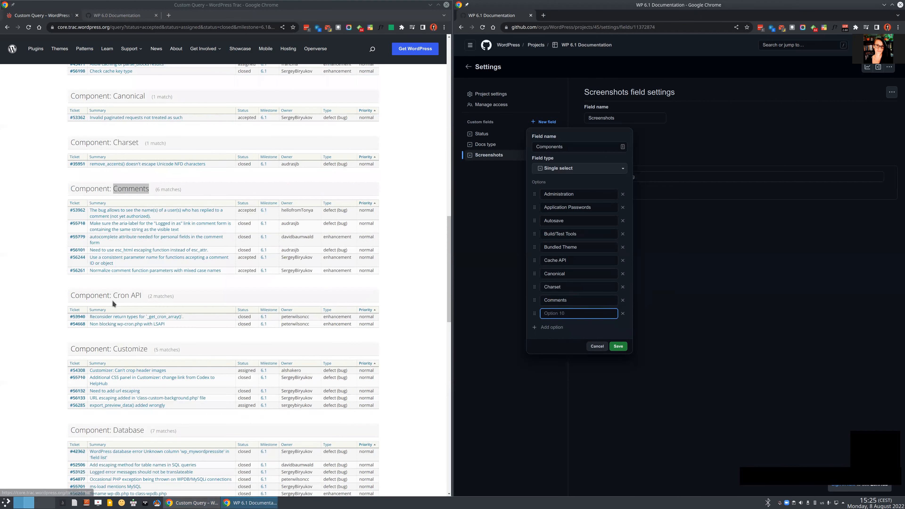
left_click_drag(113, 295, 141, 296)
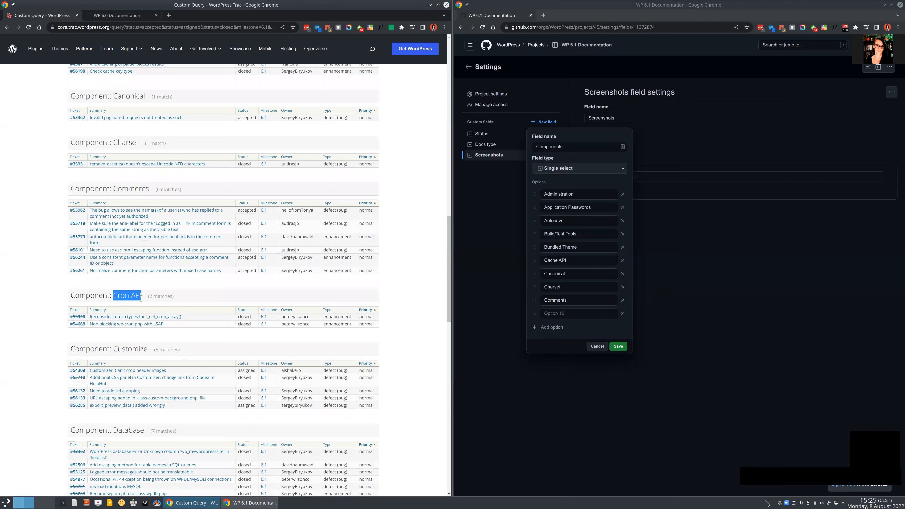
key("ctrl+c")
left_click(572, 316)
key("ctrl+v")
Copy the Trac component names Customize and Database into options 11 and 12 of the Components field.
left_click(548, 327)
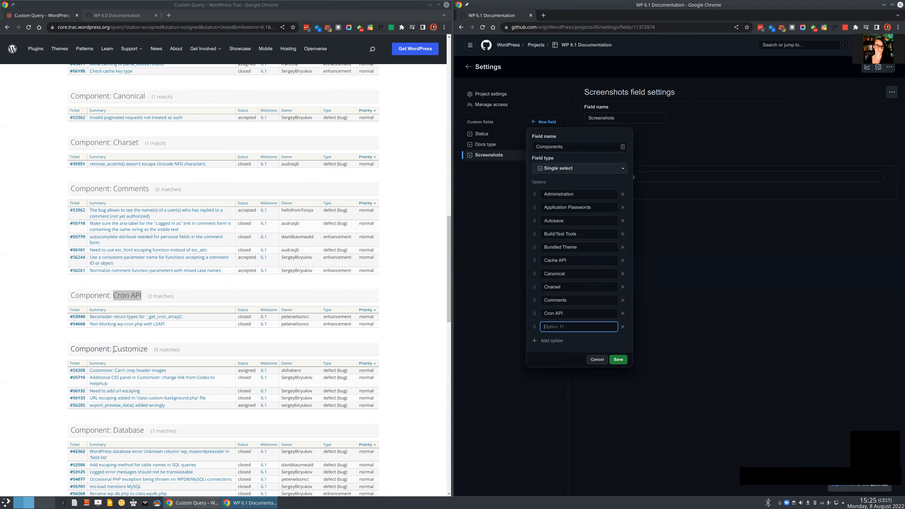
left_click_drag(113, 349, 148, 349)
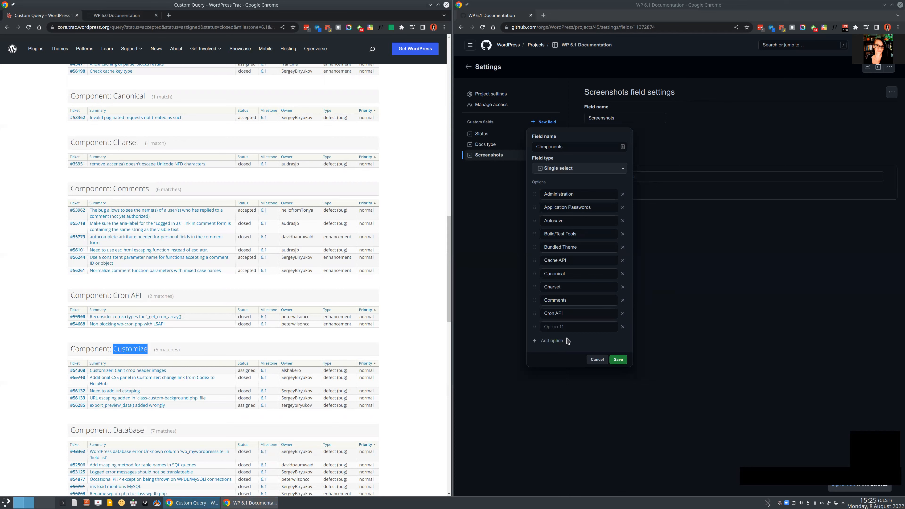
left_click(568, 327)
key("ctrl+v")
left_click(552, 341)
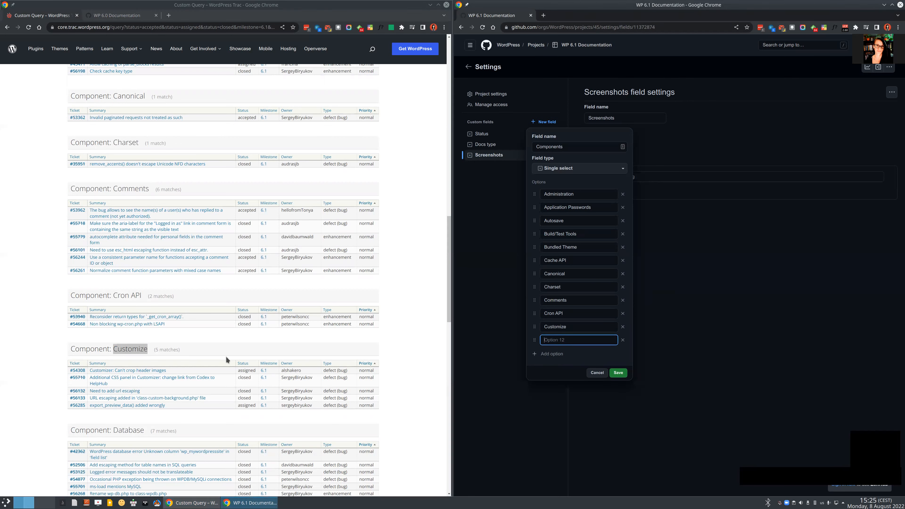
scroll(225, 356, "down", 3)
double_click(129, 307)
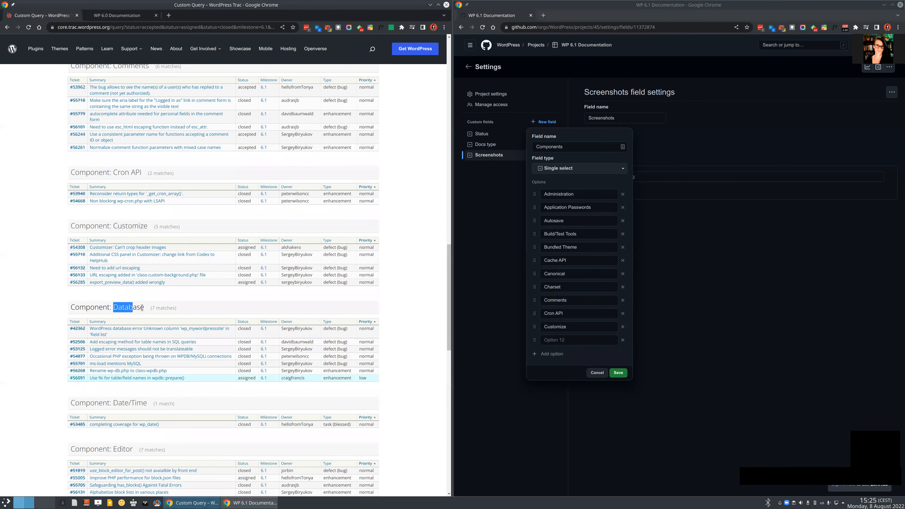
key("ctrl+c")
left_click(576, 340)
key("ctrl+v")
Add Date/Time and Editor, copied from the Trac query headings, as options 13 and 14 of the Components field.
left_click(552, 354)
scroll(186, 363, "down", 3)
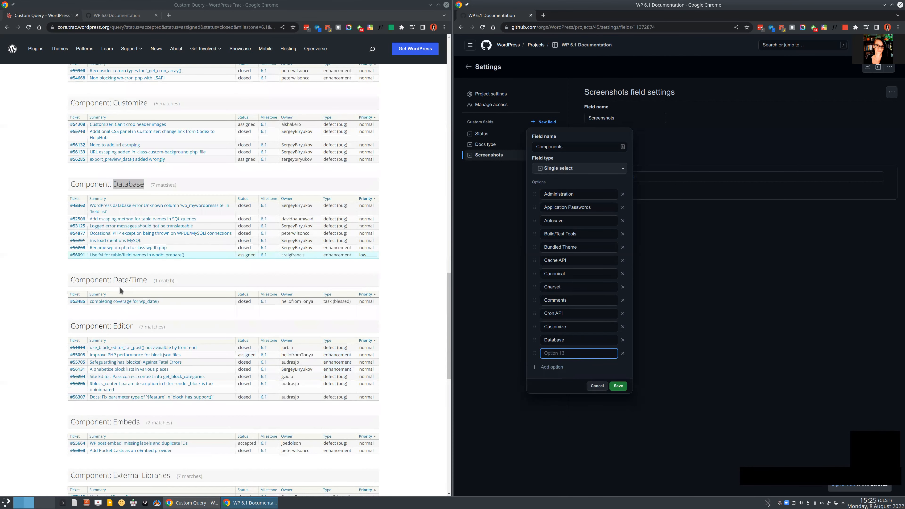
left_click_drag(113, 280, 146, 280)
key("ctrl+c")
left_click(586, 353)
key("ctrl+v")
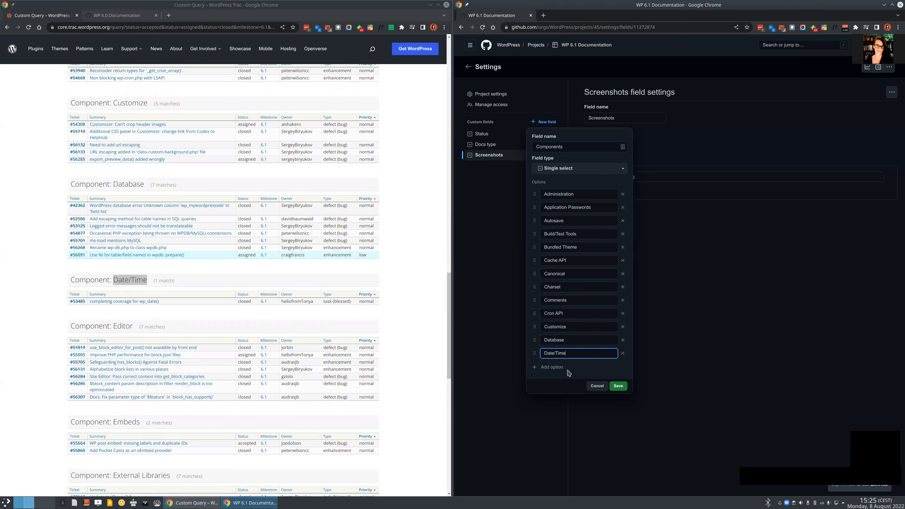
left_click(559, 368)
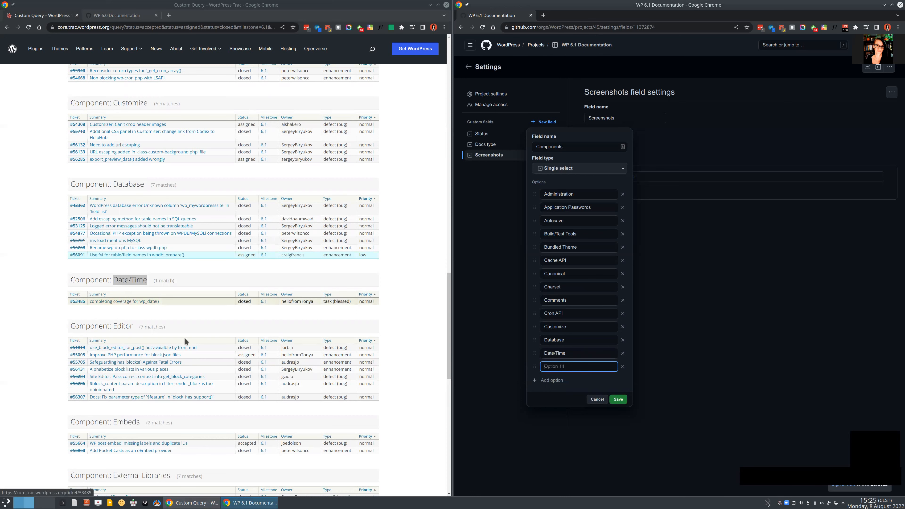
scroll(220, 331, "down", 2)
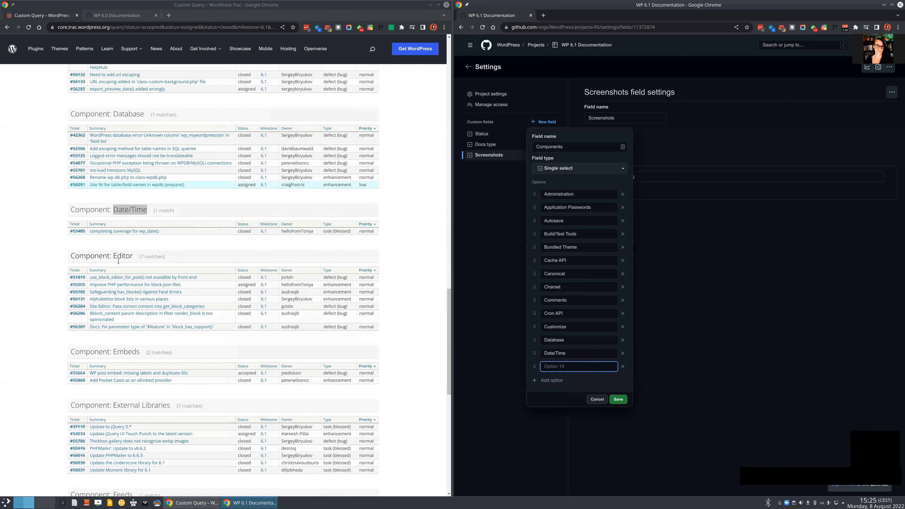
left_click_drag(114, 256, 135, 255)
key("ctrl+c")
left_click(555, 366)
key("ctrl+v")
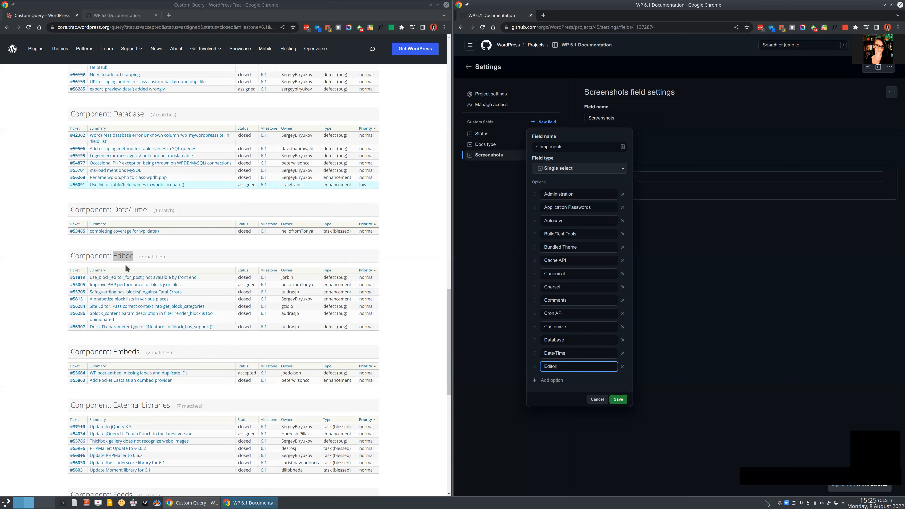
Copy the Trac component names Embeds and External Libraries into separate options 15 and 16 of the Components field.
left_click_drag(114, 352, 140, 352)
left_click(551, 380)
key("ctrl+v")
scroll(205, 328, "down", 2)
left_click_drag(113, 317, 169, 319)
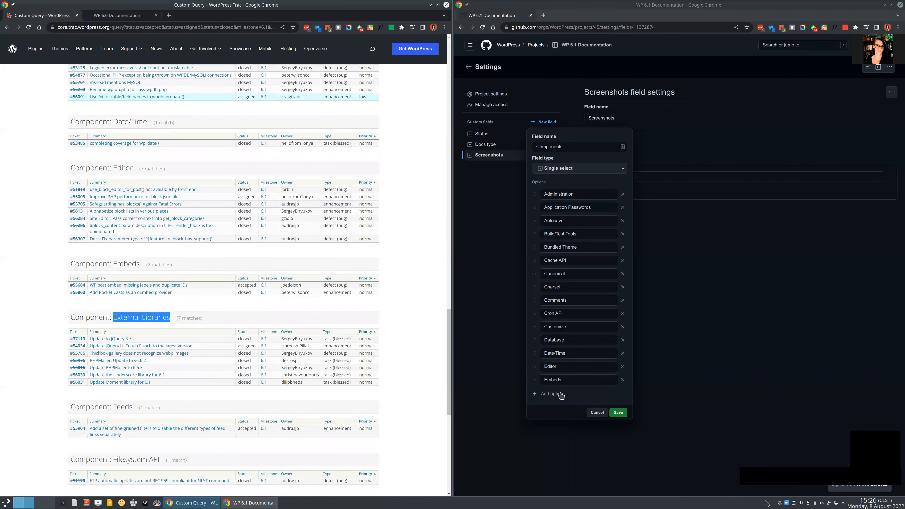
left_click(563, 379)
key("ctrl+v")
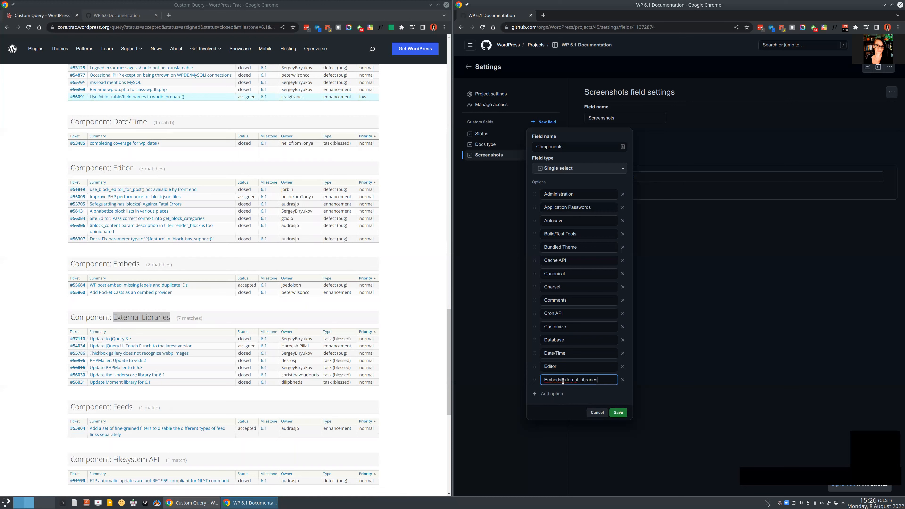
key("ctrl+z")
left_click(550, 393)
key("ctrl+v")
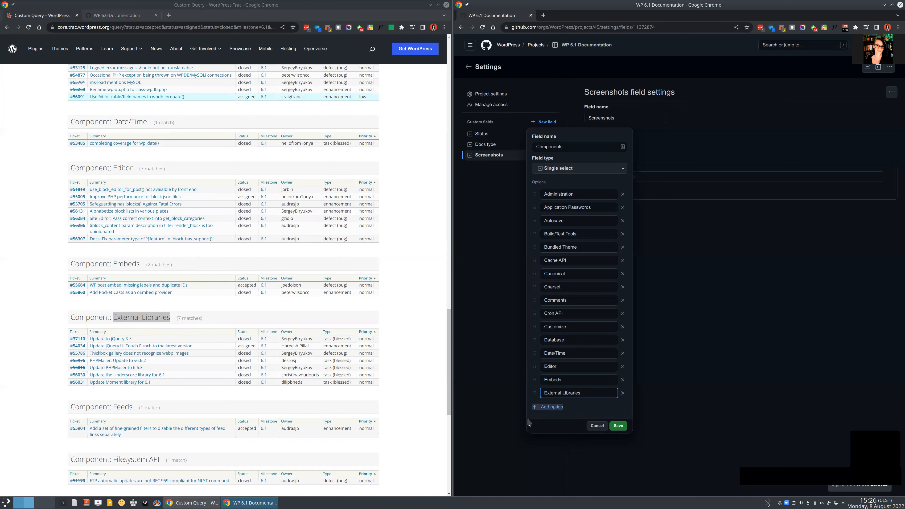
Add Feeds and Filesystem API from the Trac query headings as options 17 and 18 of the Components field.
scroll(160, 332, "down", 3)
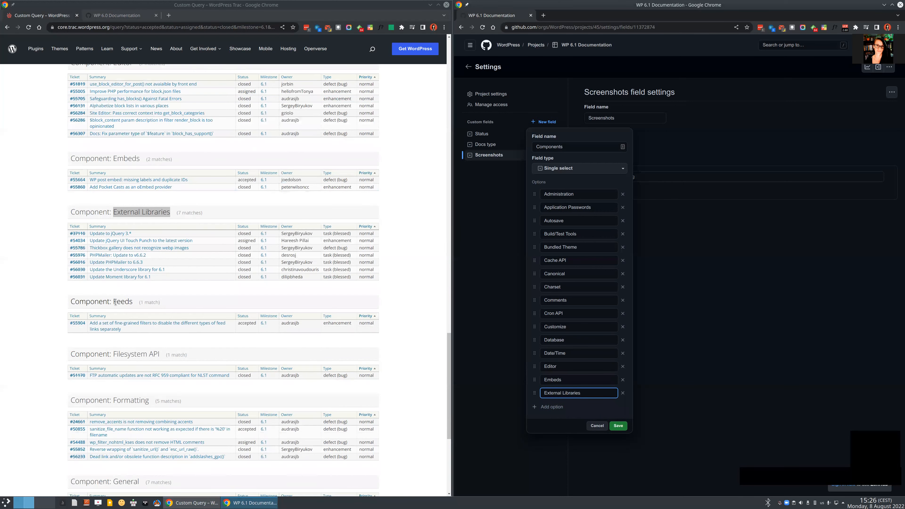
left_click_drag(114, 302, 132, 303)
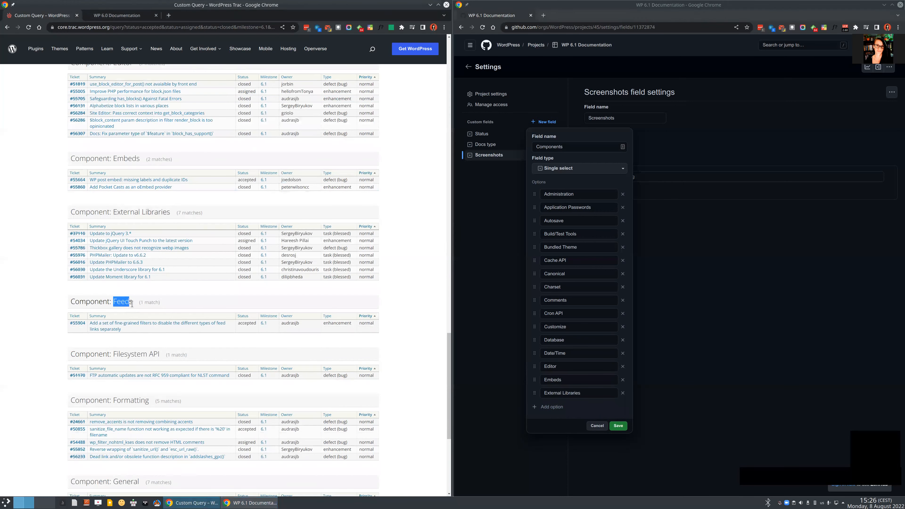
left_click(551, 407)
type("Feeds")
scroll(152, 358, "down", 2)
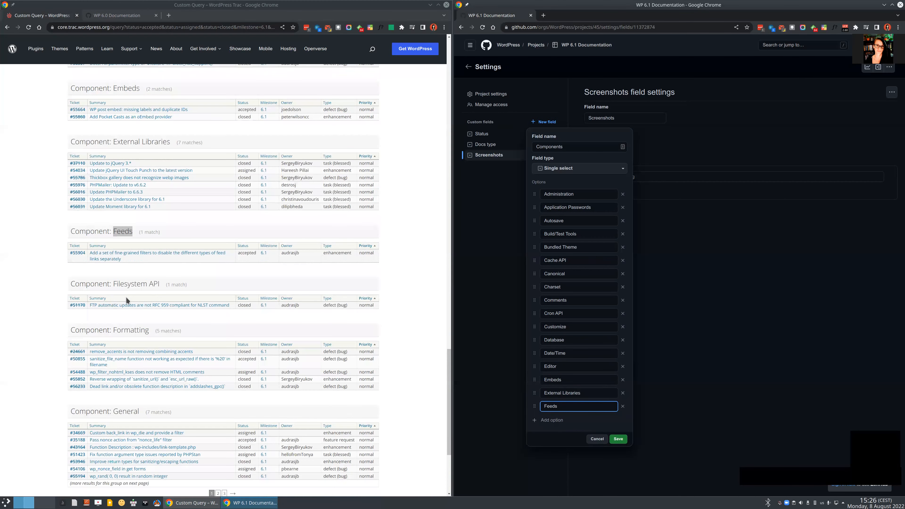
left_click_drag(114, 284, 160, 285)
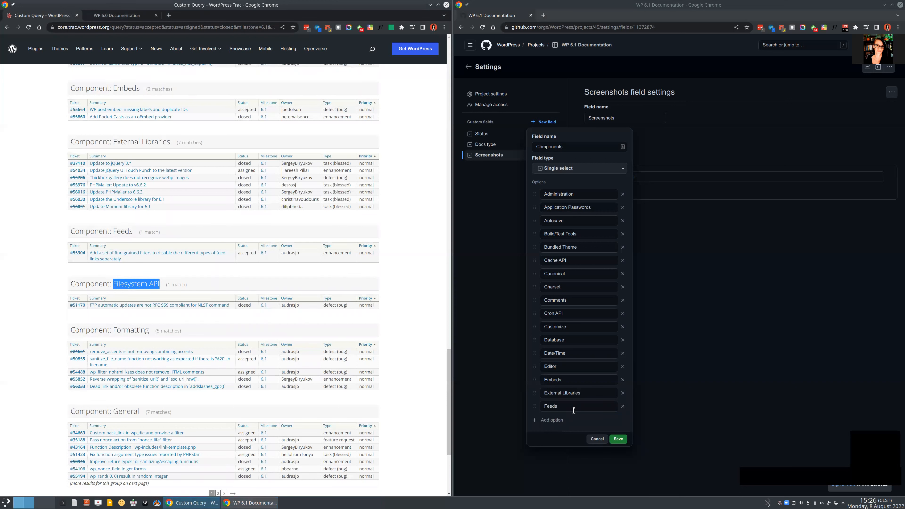
left_click(552, 419)
key("ctrl+v")
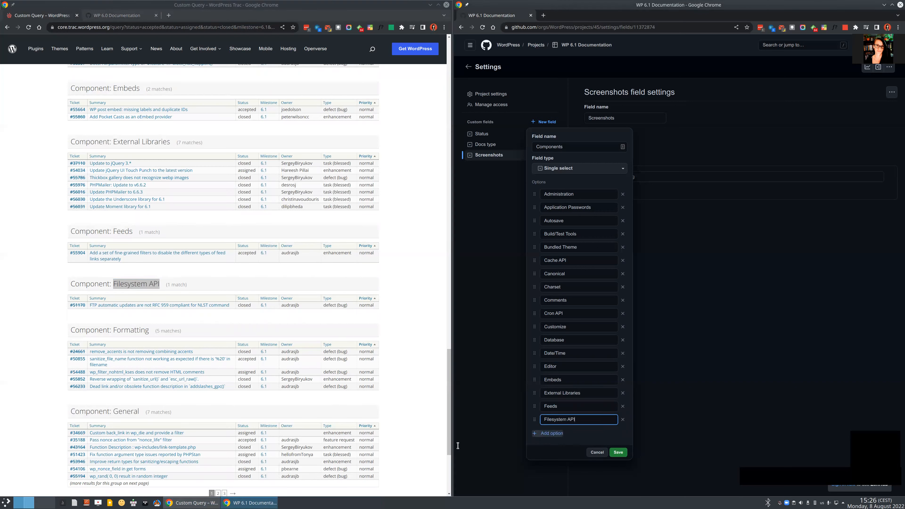
Copy the Trac component names Formatting and General into options 19 and 20 of the Components field.
key("Return")
scroll(130, 294, "down", 3)
left_click_drag(113, 207, 149, 209)
left_click(579, 432)
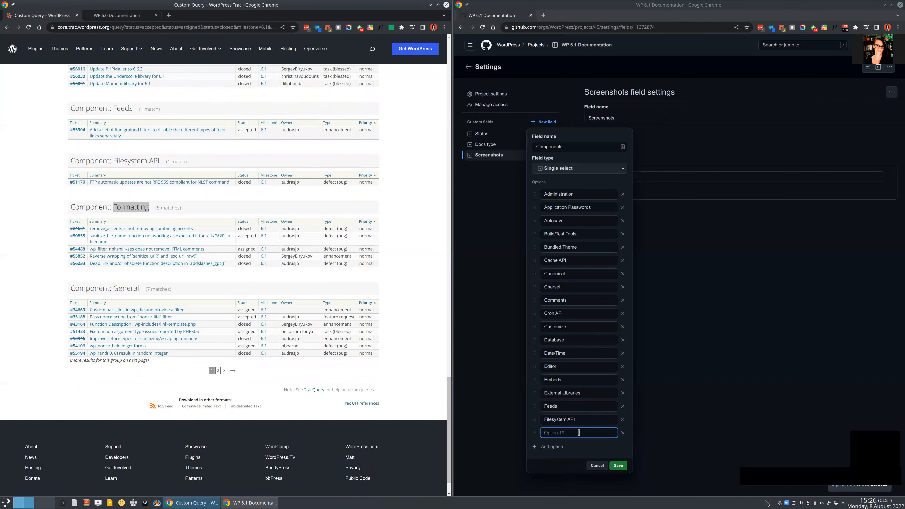
key("ctrl+v")
left_click_drag(121, 289, 140, 292)
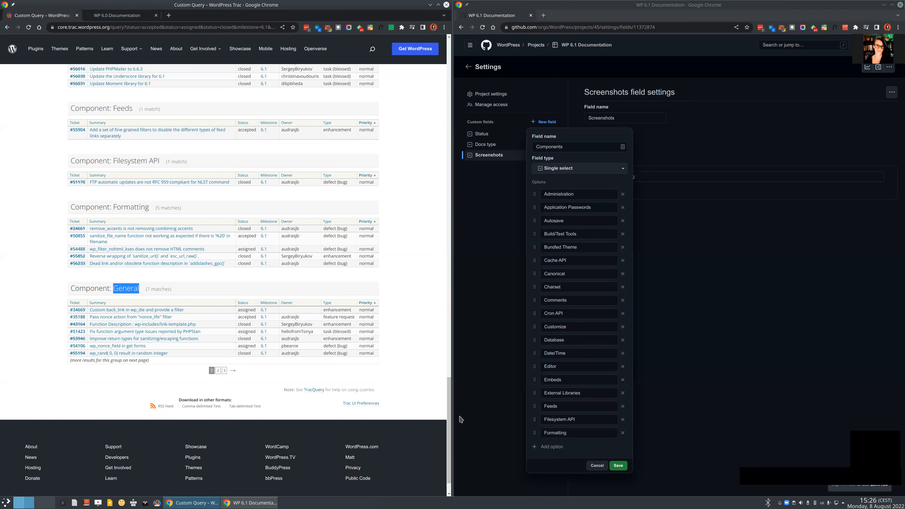
left_click(559, 454)
left_click(560, 455)
key("ctrl+v")
Copy I18N and Login and Registration from the second page of Trac results into options 21 and 22 of the Components field.
key("Return")
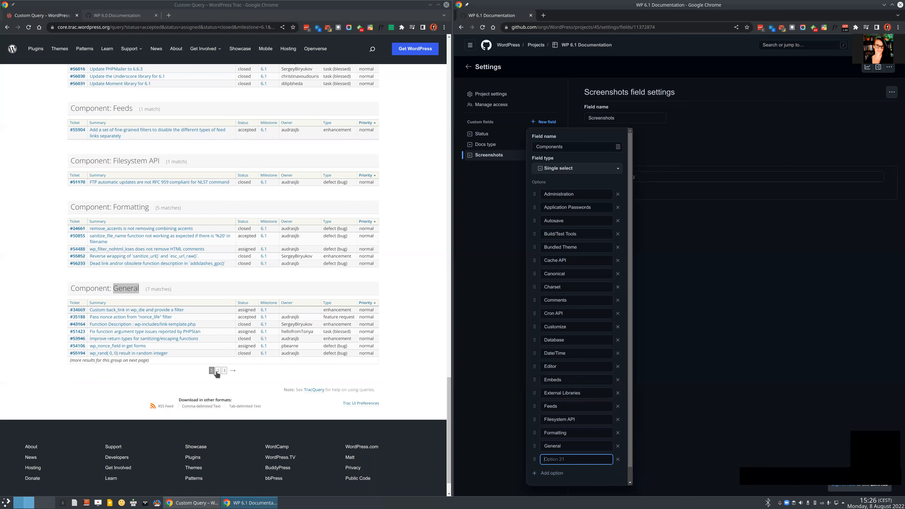
left_click(218, 371)
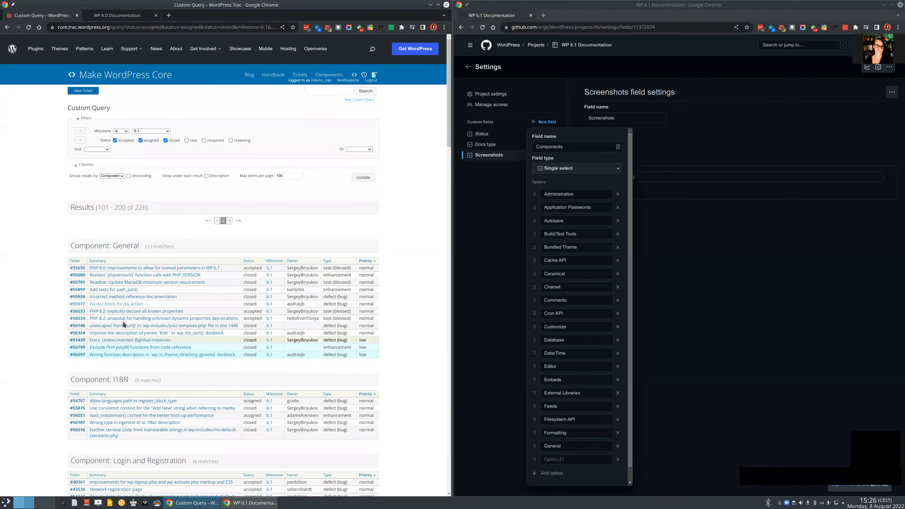
scroll(123, 324, "down", 3)
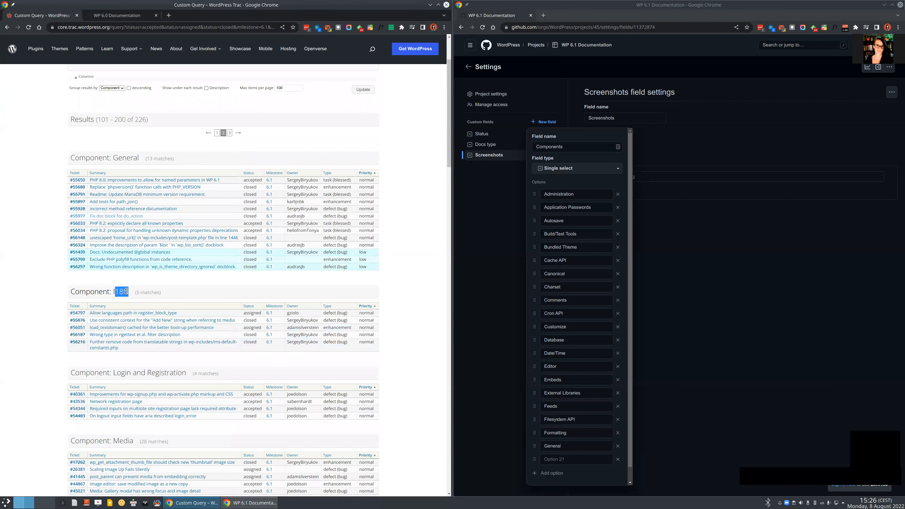
left_click_drag(113, 291, 128, 291)
left_click(561, 459)
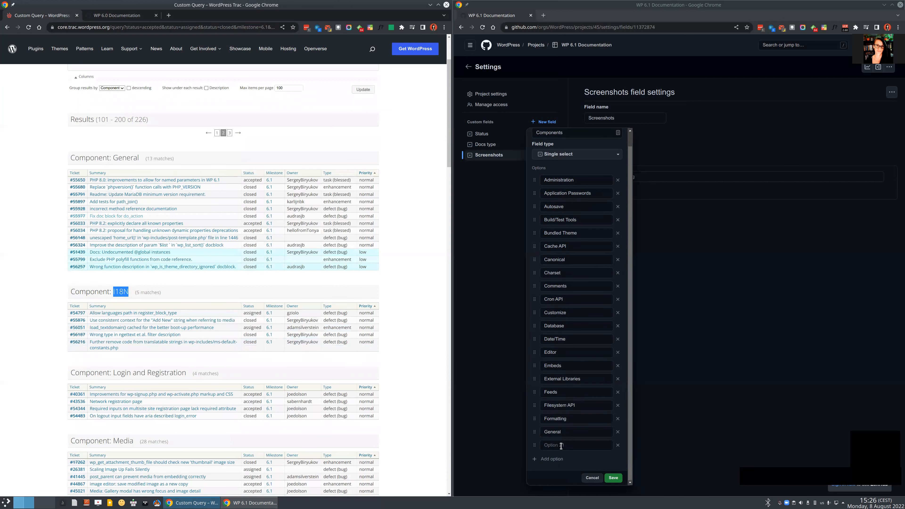
key("ctrl+v")
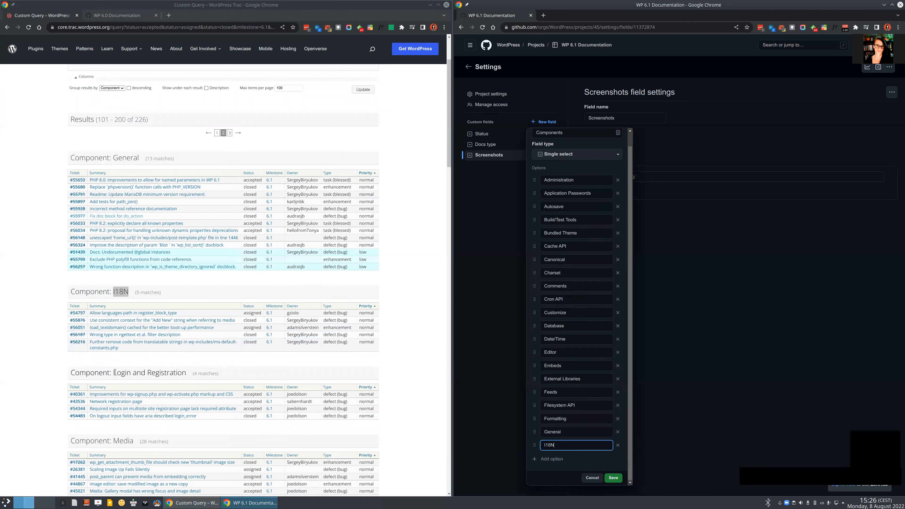
left_click_drag(114, 372, 186, 372)
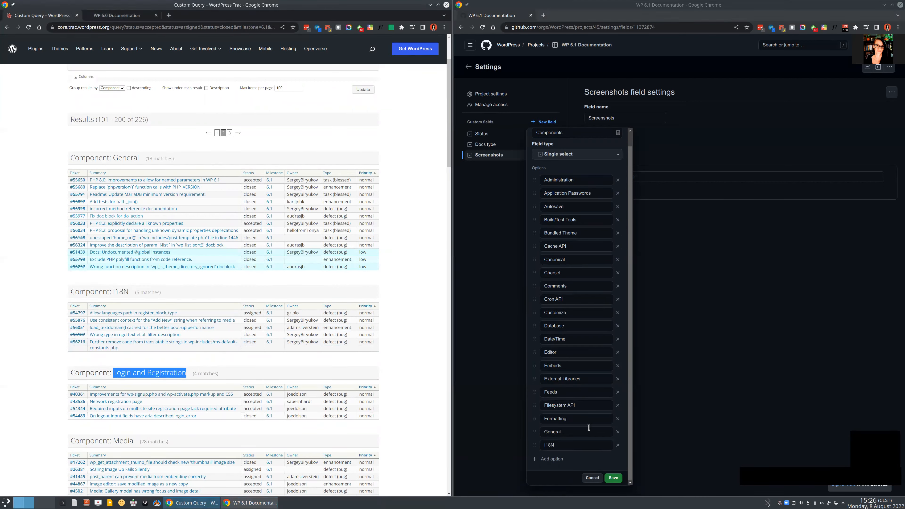
left_click(548, 458)
key("ctrl+v")
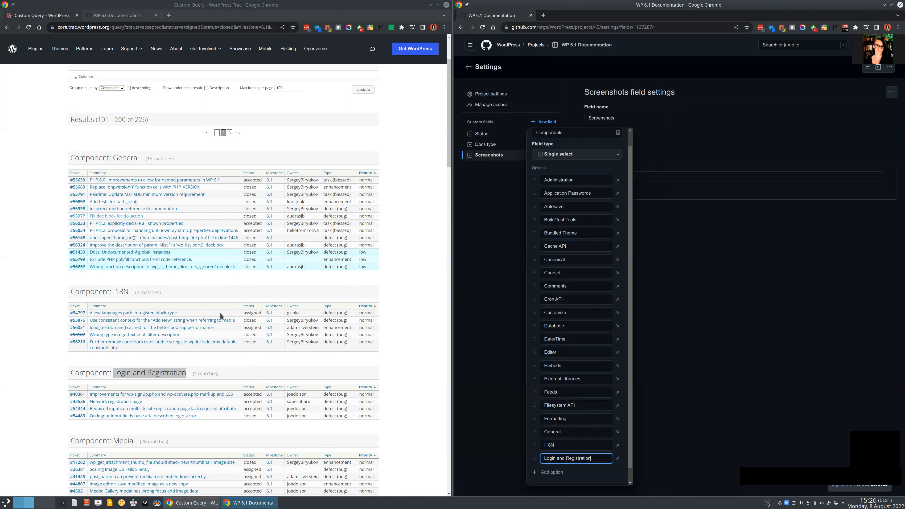
Copy the Trac component name Media into option 23 of the Components field and add a blank option below it.
scroll(220, 312, "down", 3)
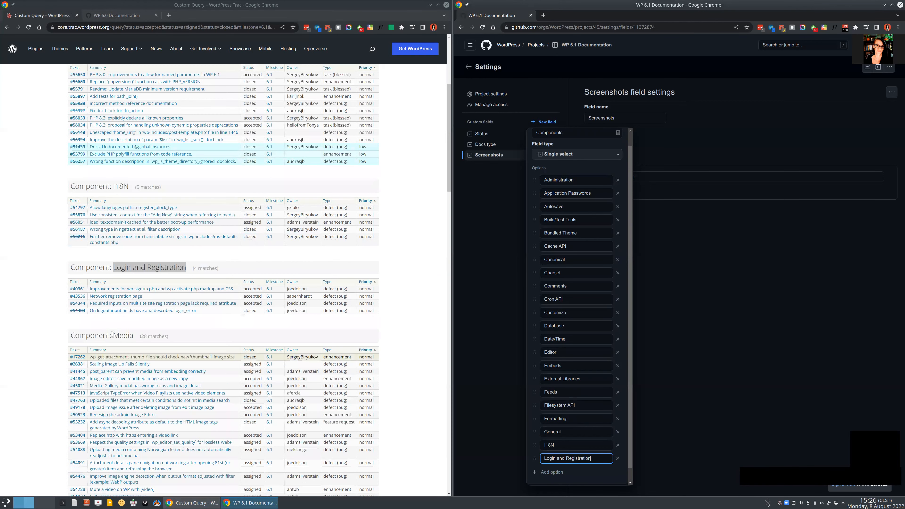
double_click(131, 335)
key("ctrl+c")
scroll(358, 321, "down", 3)
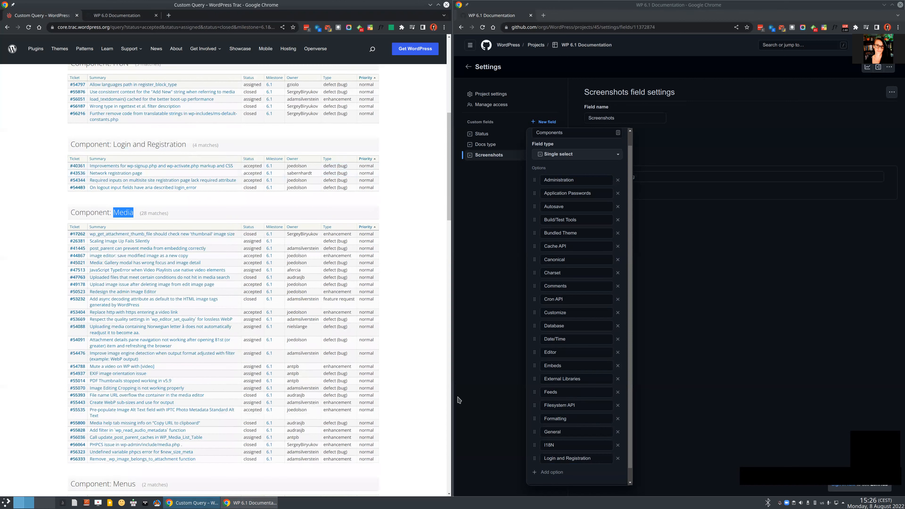
left_click(551, 472)
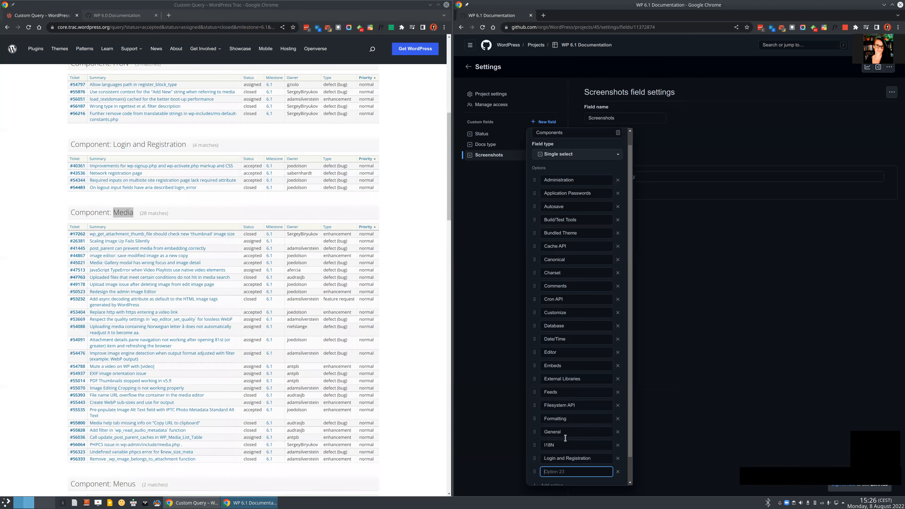
key("ctrl+v")
key("Return")
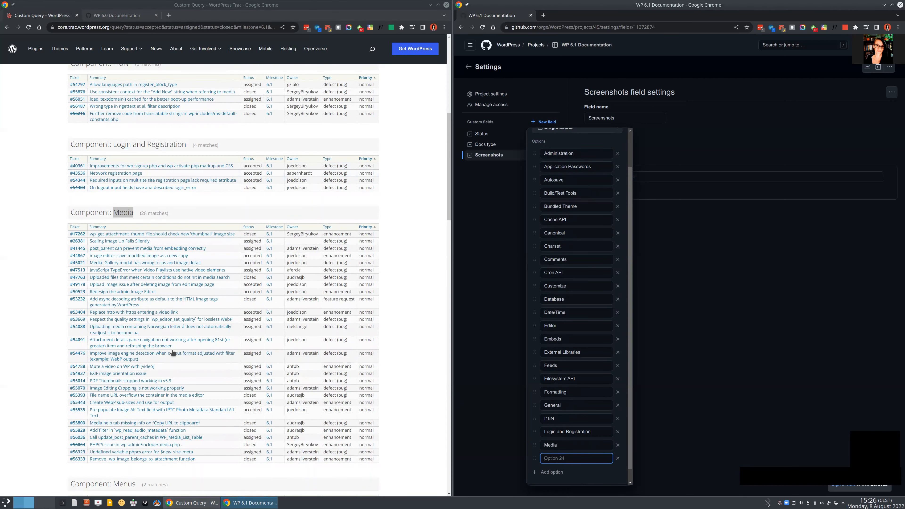
Copy the component name Menus from the Trac results into option 24 of the Components field.
scroll(173, 353, "down", 4)
scroll(109, 311, "down", 1)
double_click(124, 291)
key("ctrl+c")
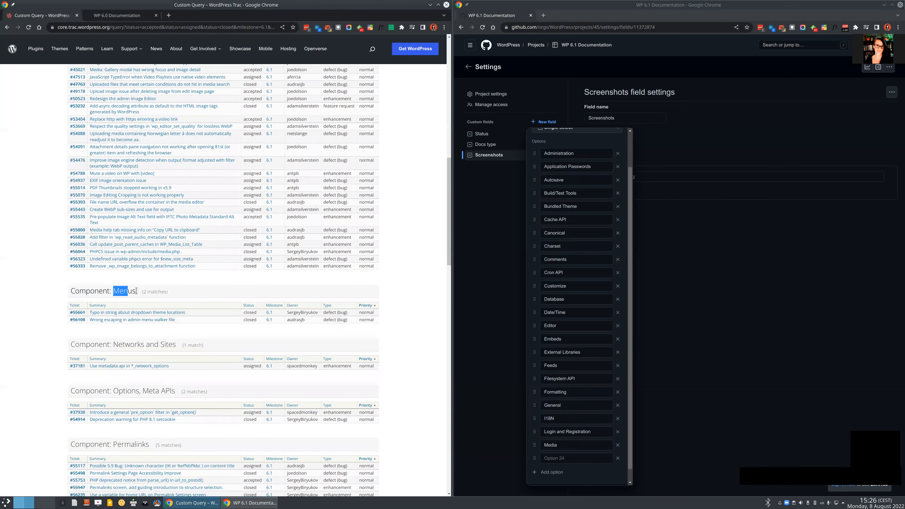
left_click(570, 459)
key("ctrl+v")
Add the Trac component name Networks and Sites as option 25 of the Components field.
scroll(120, 386, "down", 1)
left_click_drag(113, 308, 176, 309)
key("ctrl+c")
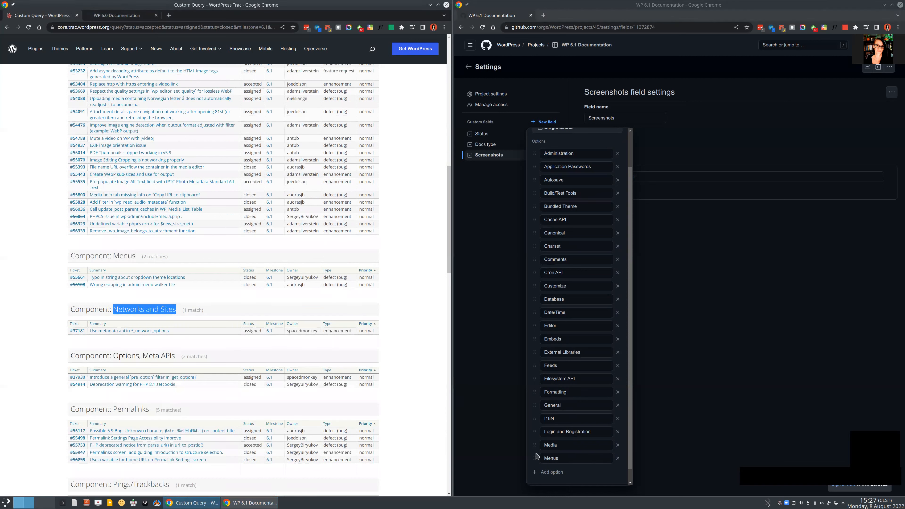
left_click(552, 472)
key("ctrl+v")
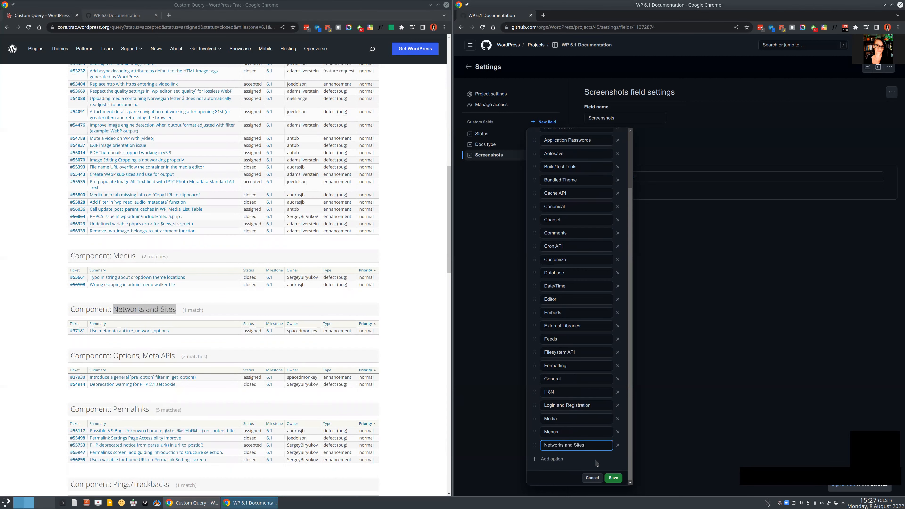
Copy the full Trac component name Options, Meta APIs into a new option 26 of the Components field.
left_click_drag(114, 356, 173, 355)
key("shift+Right")
key("ctrl+c")
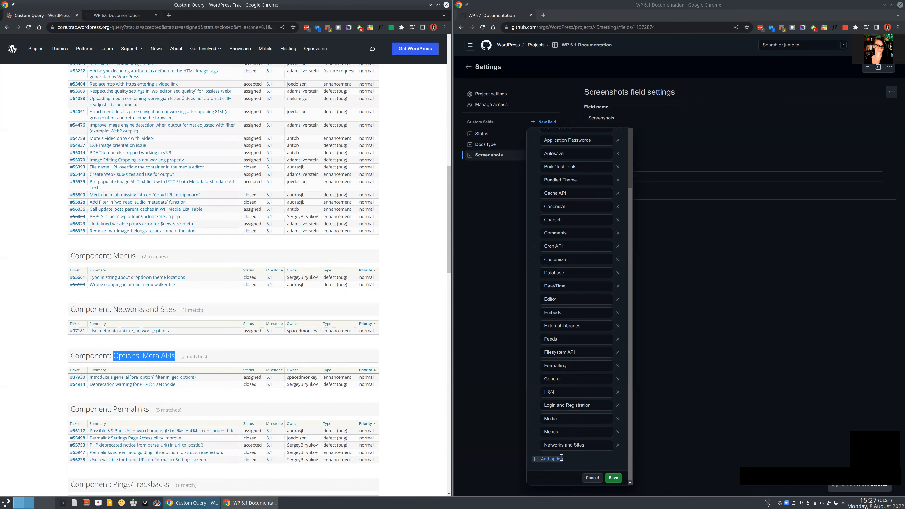
left_click(552, 459)
key("ctrl+v")
Add Permalinks from the Trac component headings as option 27 of the Components field.
scroll(199, 342, "down", 3)
left_click_drag(113, 321, 147, 324)
key("ctrl+c")
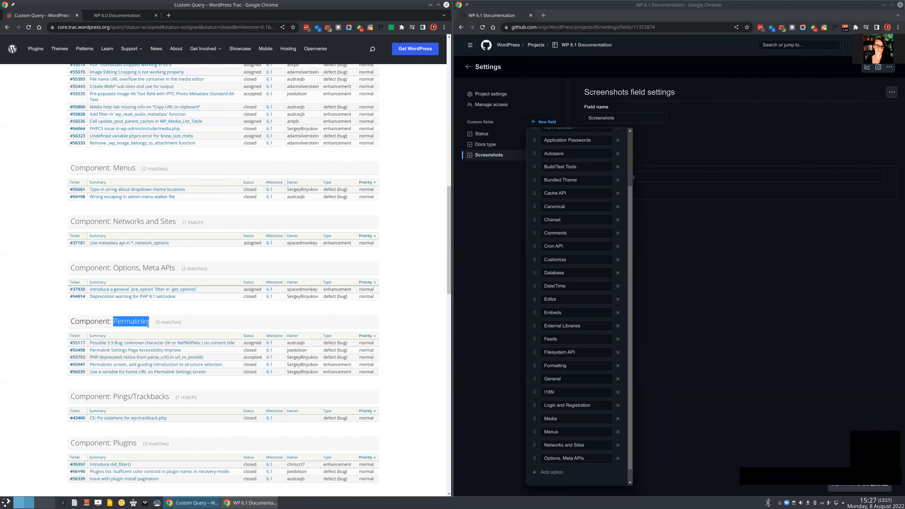
left_click(551, 471)
key("ctrl+v")
Copy the Trac component name Pings/Trackbacks into a new option 28 of the Components field.
scroll(107, 327, "down", 2)
left_click_drag(113, 326, 170, 324)
key("ctrl+c")
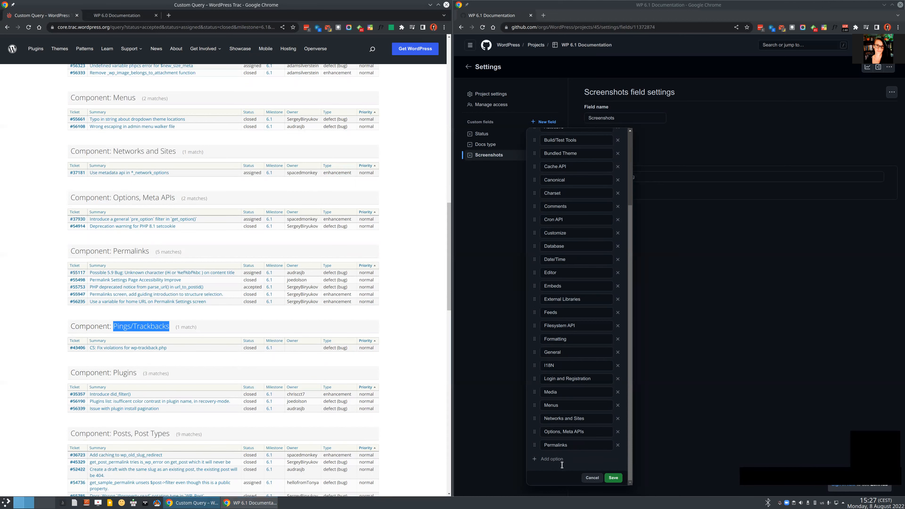
left_click(561, 464)
key("ctrl+v")
Add Plugins from the Trac component headings as option 29 of the Components field.
scroll(114, 268, "down", 3)
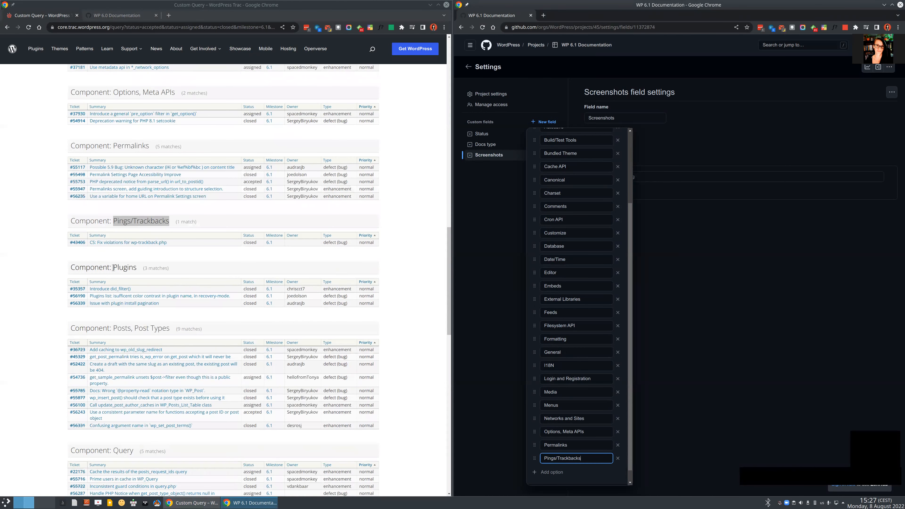
left_click_drag(113, 268, 136, 268)
key("ctrl+c")
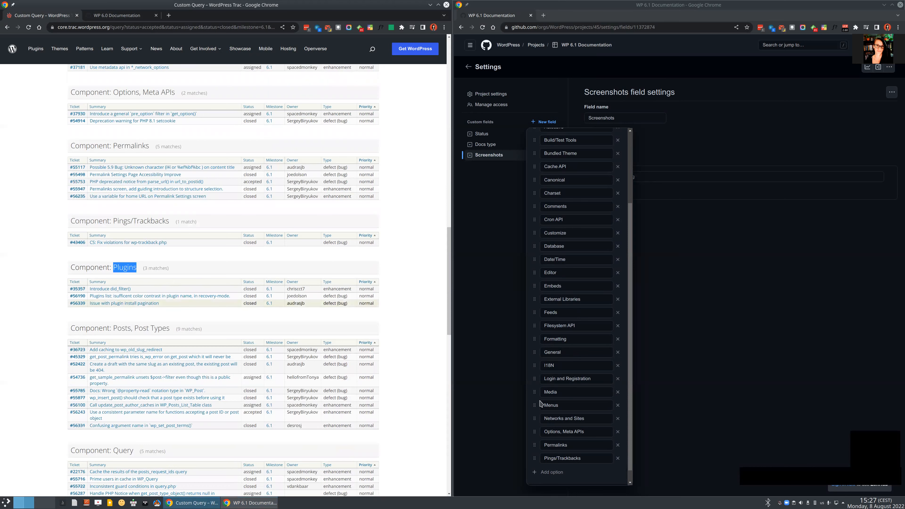
left_click(552, 472)
key("ctrl+v")
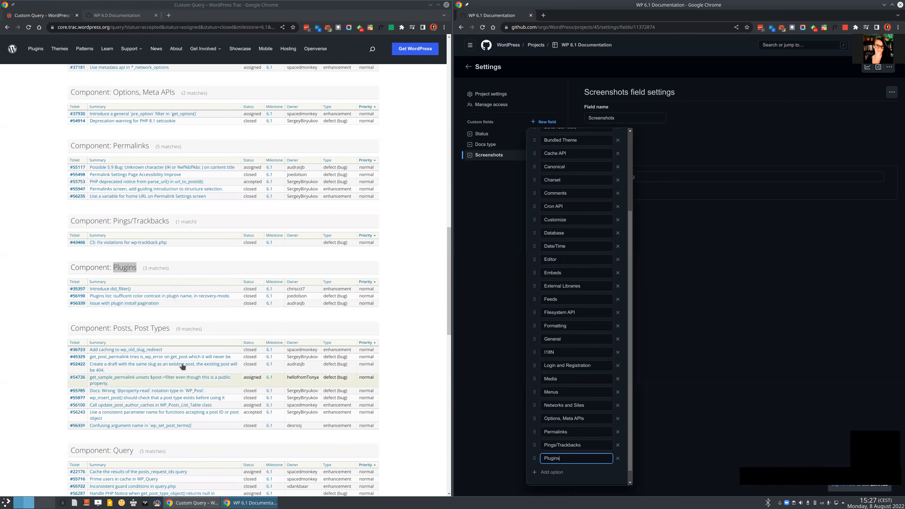
Copy the Trac component name Posts, Post Types into a new option 30 of the Components field.
scroll(182, 366, "down", 3)
left_click_drag(113, 222, 170, 221)
key("ctrl+c")
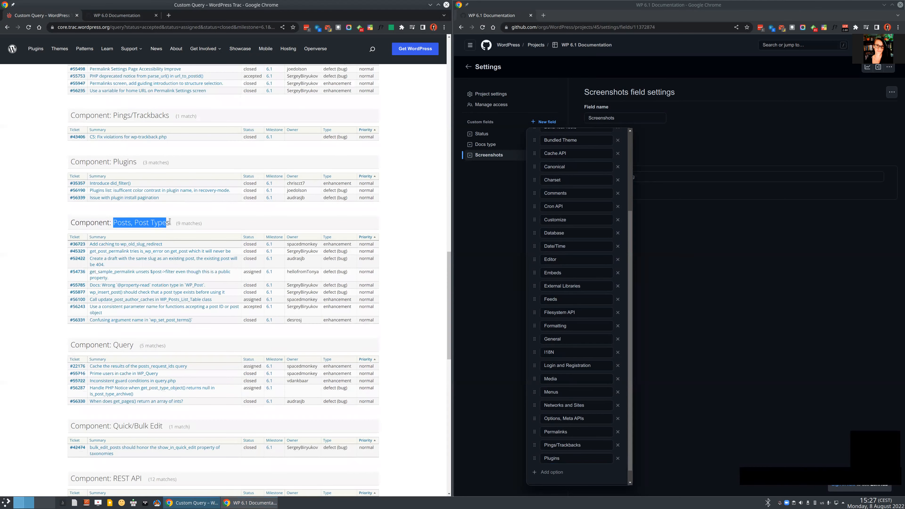
left_click(554, 472)
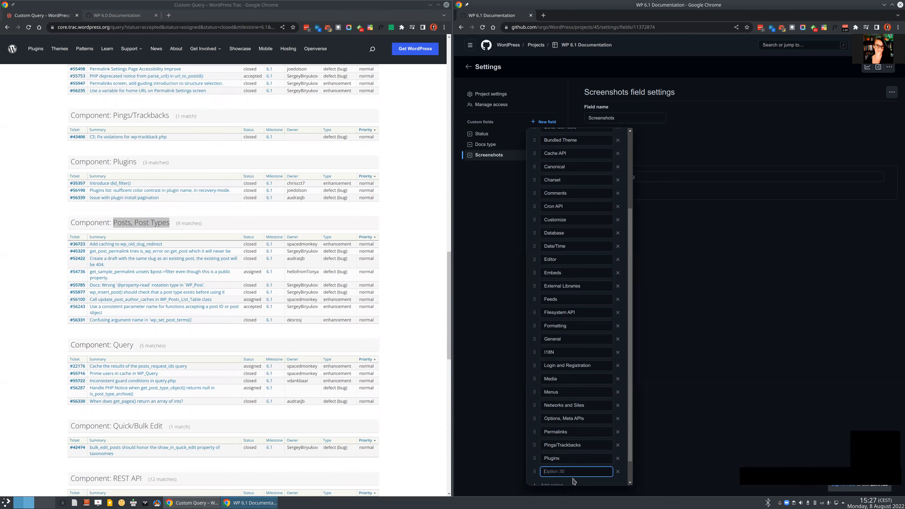
key("ctrl+v")
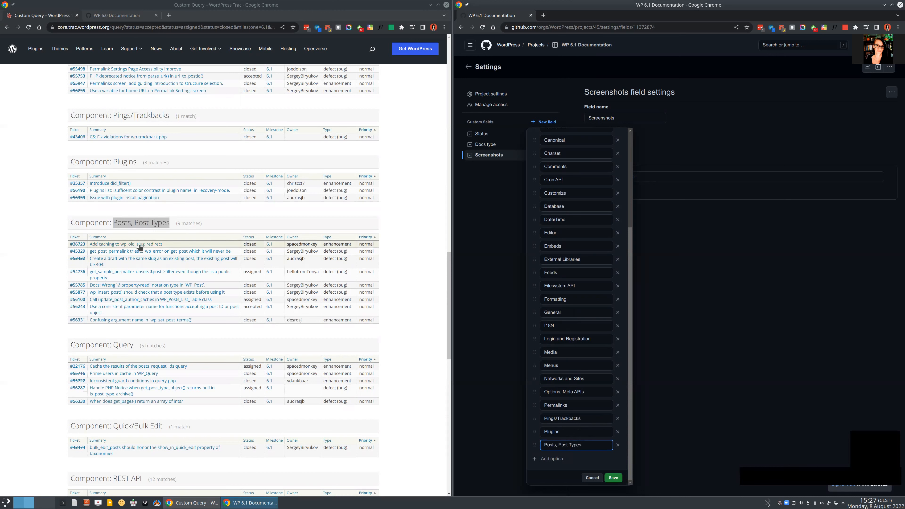
Add Query from the Trac component headings as option 31 of the Components field.
scroll(130, 319, "down", 1)
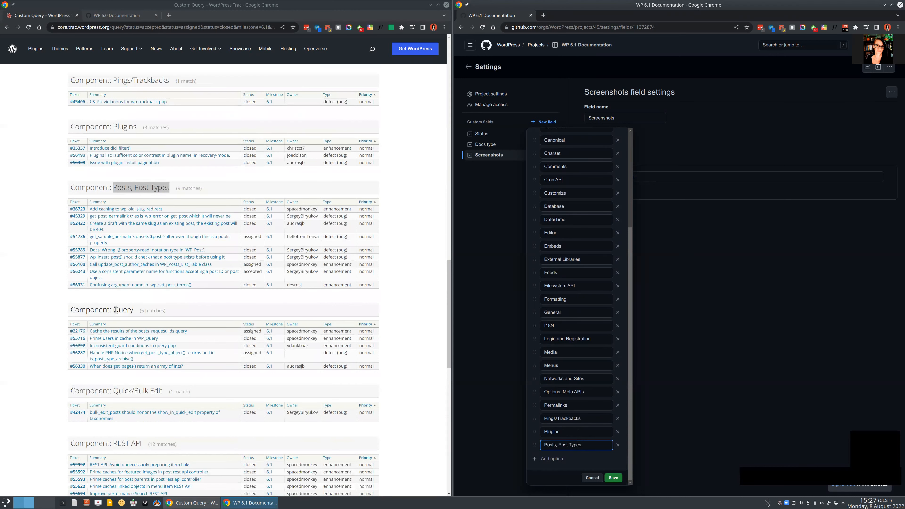
left_click_drag(115, 309, 133, 310)
key("ctrl+c")
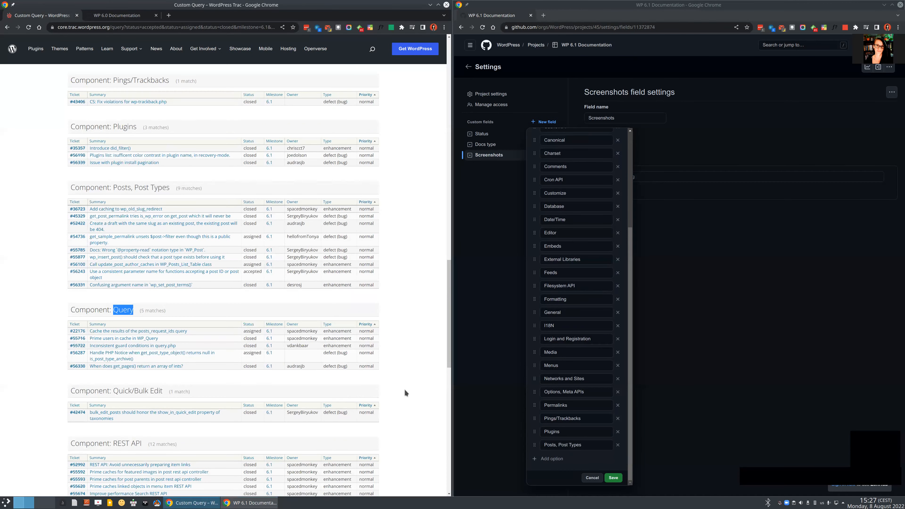
left_click(552, 458)
key("ctrl+v")
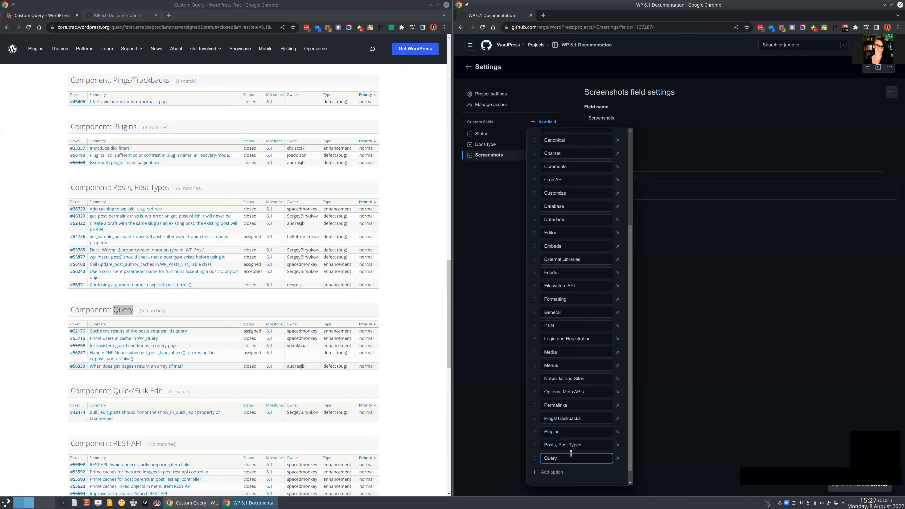
Copy the Trac component name Quick/Bulk Edit into option 32 of the Components field and add a blank option below it.
left_click(560, 473)
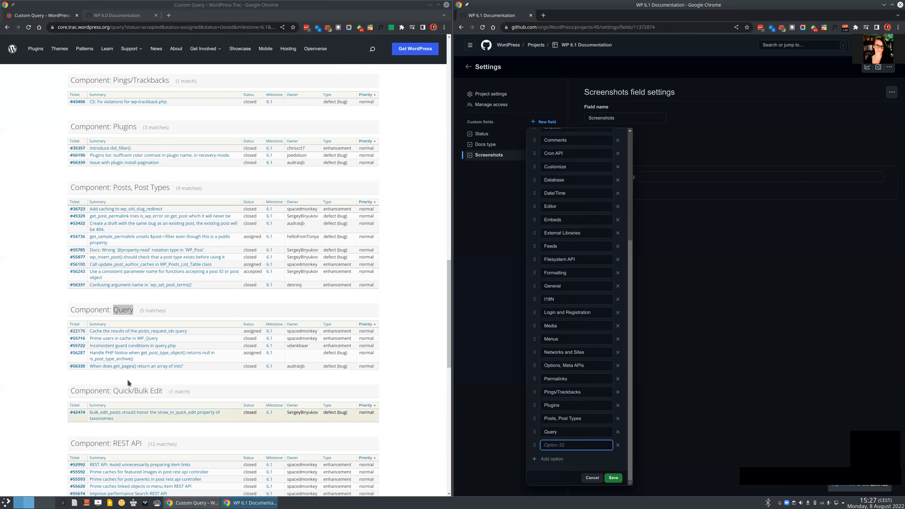
left_click_drag(113, 391, 161, 391)
key("ctrl+c")
scroll(297, 355, "down", 2)
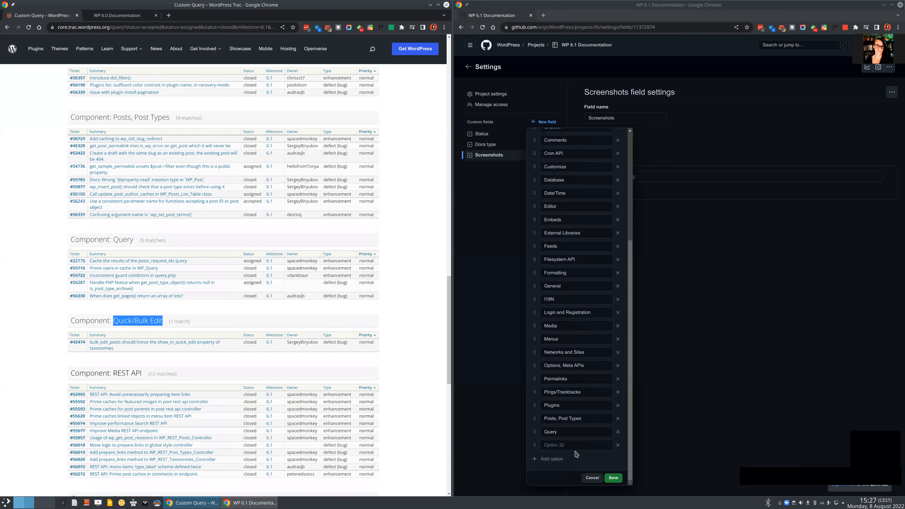
left_click(558, 446)
key("ctrl+v")
key("Return")
Copy the component name REST API from the Trac results into option 33 of the Components field.
scroll(192, 351, "down", 3)
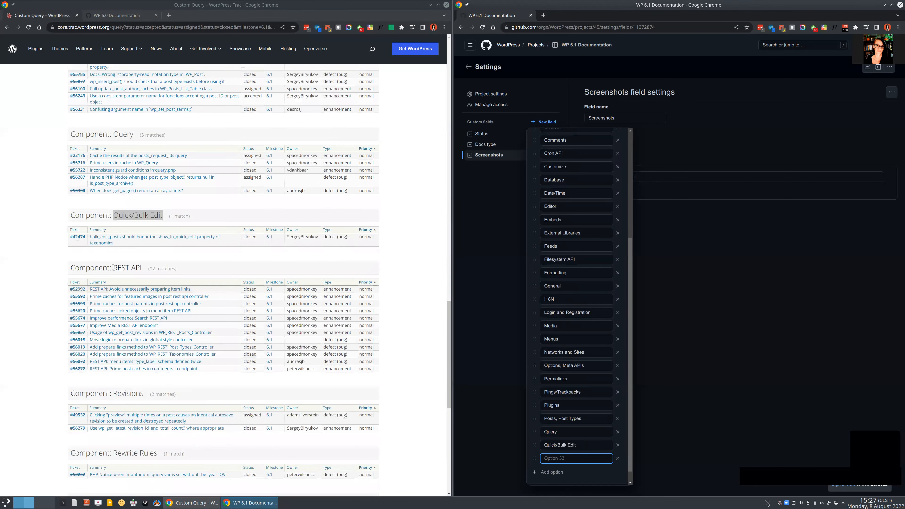
left_click_drag(112, 267, 141, 268)
key("ctrl+c")
left_click(558, 458)
key("ctrl+v")
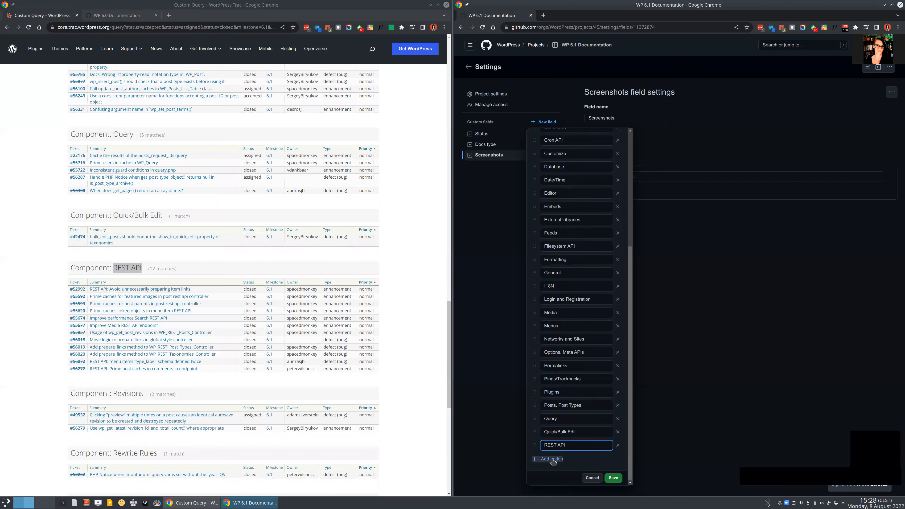
Copy the Trac component name Revisions into a new option 34 of the Components field and add a blank option below it.
left_click(552, 461)
scroll(120, 322, "down", 2)
double_click(120, 321)
key("ctrl+c")
left_click(563, 459)
key("ctrl+v")
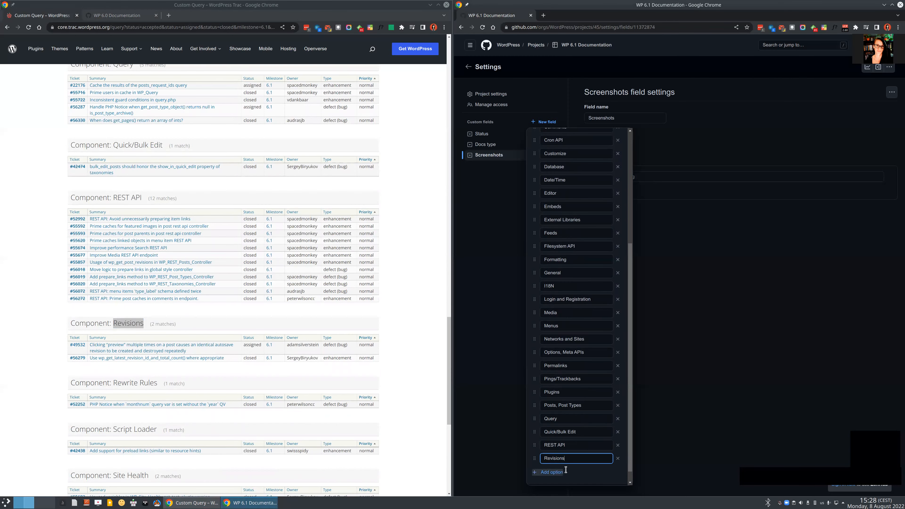
key("Return")
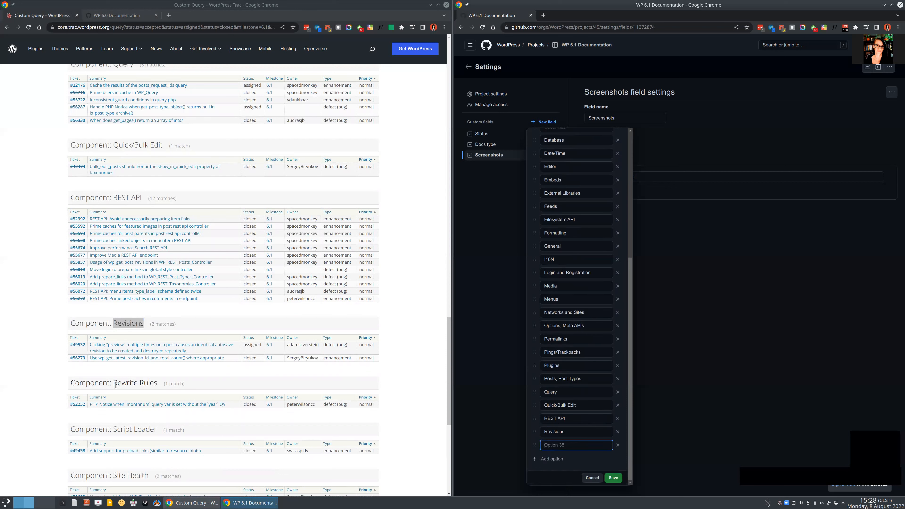
Copy the Trac component name Rewrite Rules into option 35 of the Components field and add a blank option below it.
left_click_drag(157, 383, 113, 383)
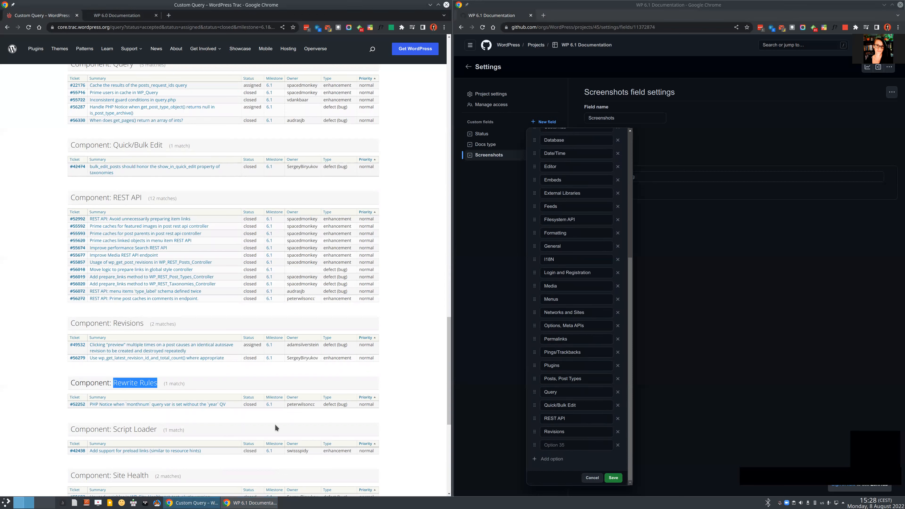
left_click(566, 445)
key("ctrl+v")
key("Return")
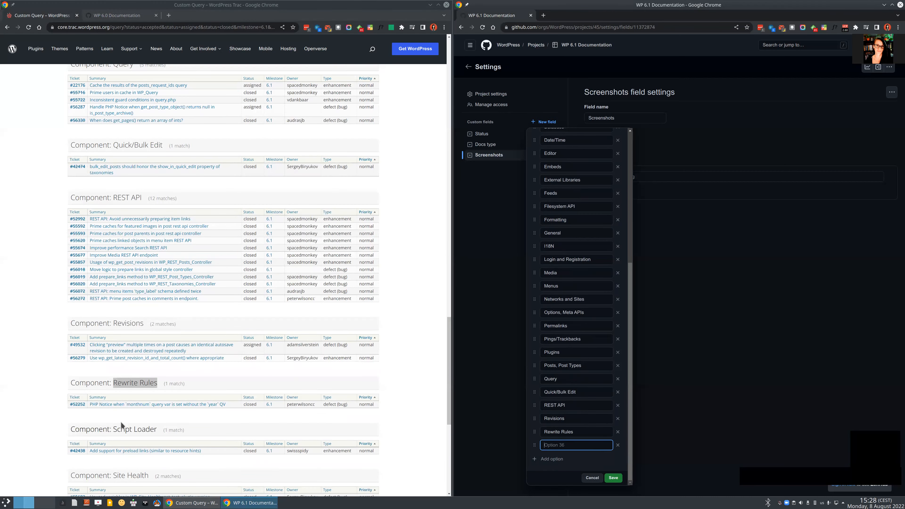
Copy the Trac component name Script Loader into option 36 of the Components field and add a blank option below it.
scroll(118, 392, "down", 2)
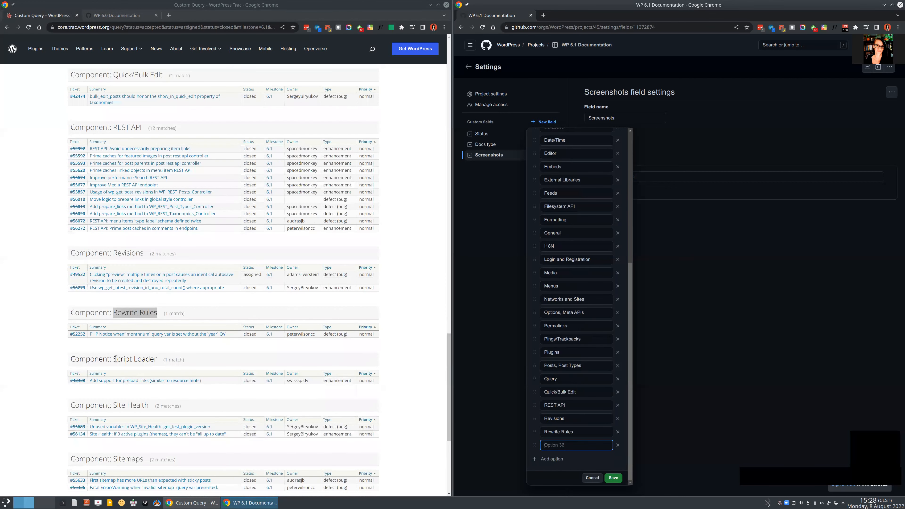
left_click_drag(114, 359, 156, 360)
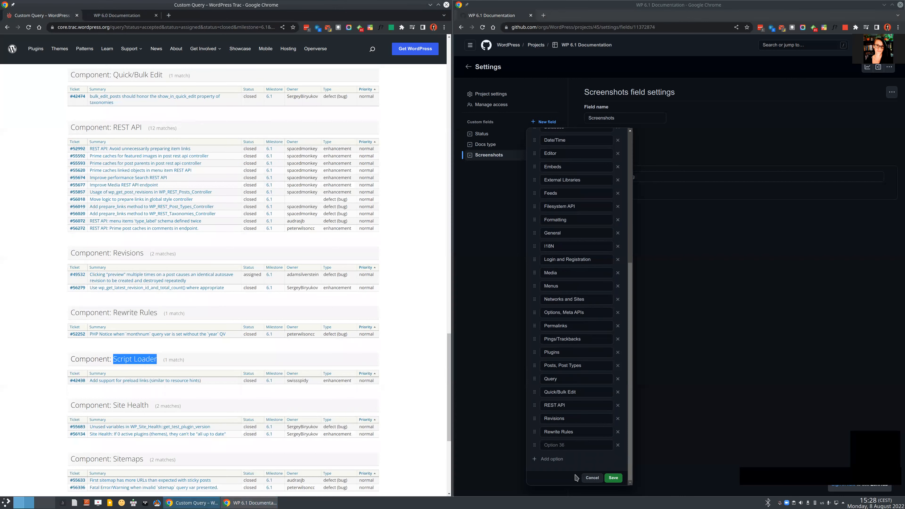
left_click(580, 445)
key("ctrl+v")
key("Return")
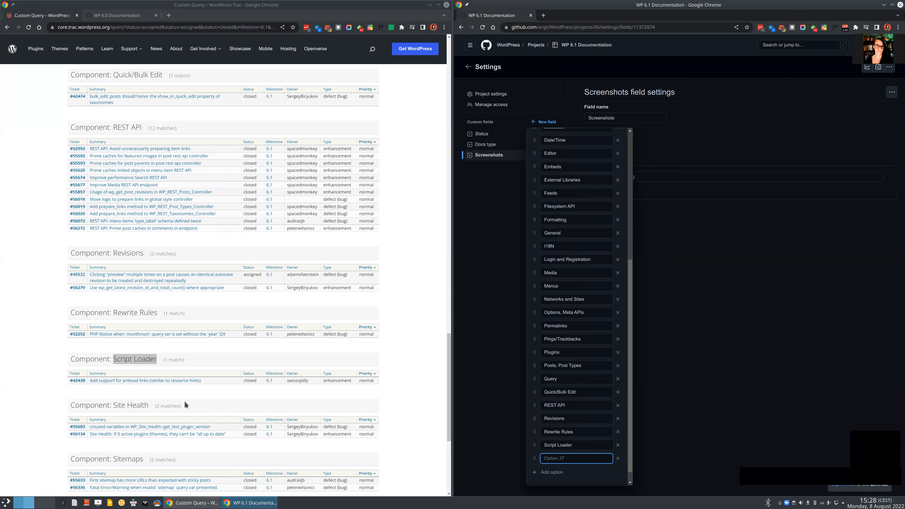
Copy the component name Site Health from the Trac results into option 37 of the Components field.
scroll(184, 403, "down", 3)
left_click_drag(114, 317, 148, 318)
key("ctrl+c")
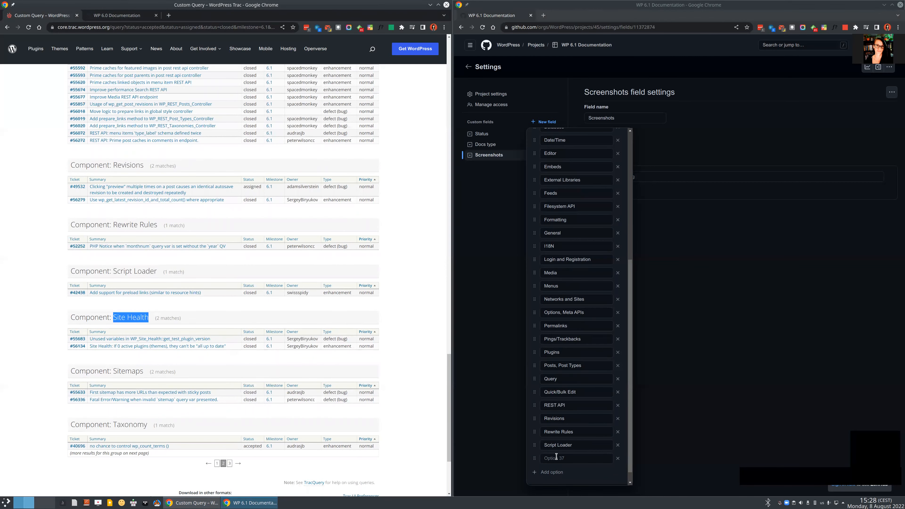
left_click(549, 459)
key("ctrl+v")
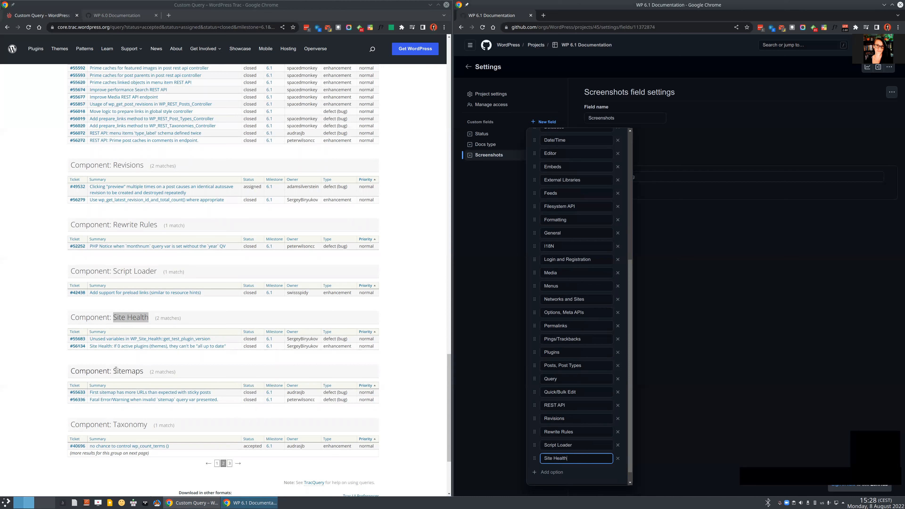
Add Sitemaps from the Trac component headings as option 38 of the Components field.
left_click_drag(116, 370, 144, 370)
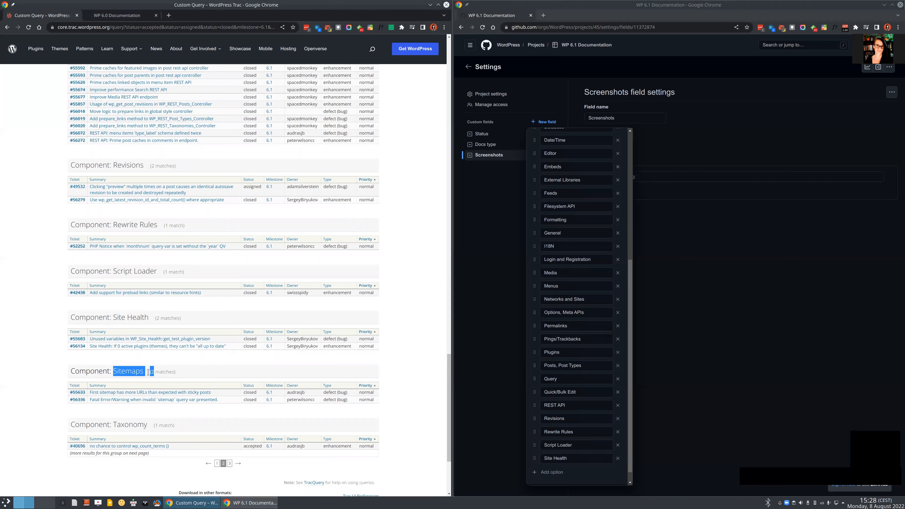
key("ctrl+c")
left_click(557, 472)
key("ctrl+v")
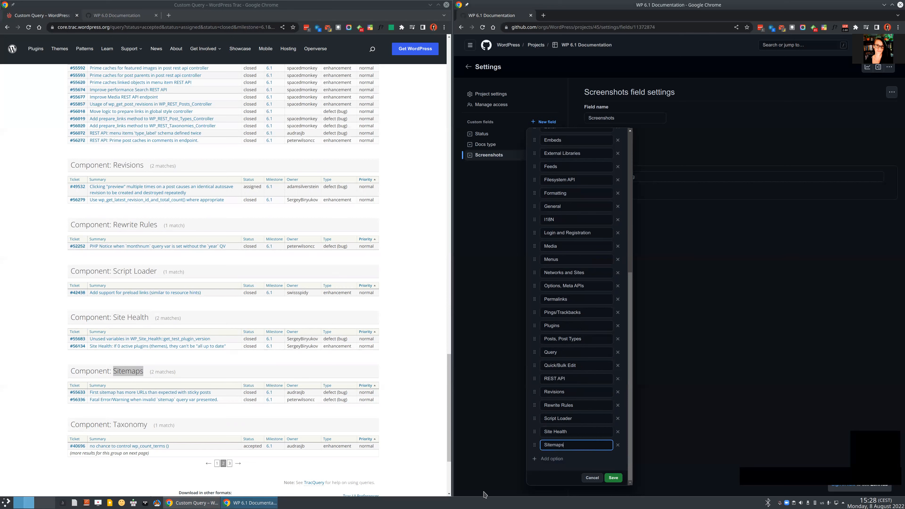
scroll(124, 418, "down", 2)
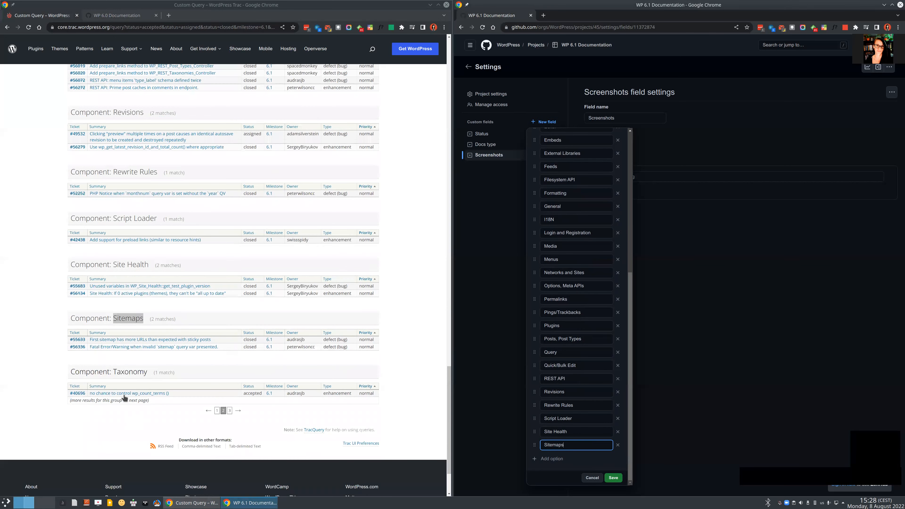
Copy the Trac component name Taxonomy into a new option 39 of the Components field.
left_click_drag(114, 372, 147, 372)
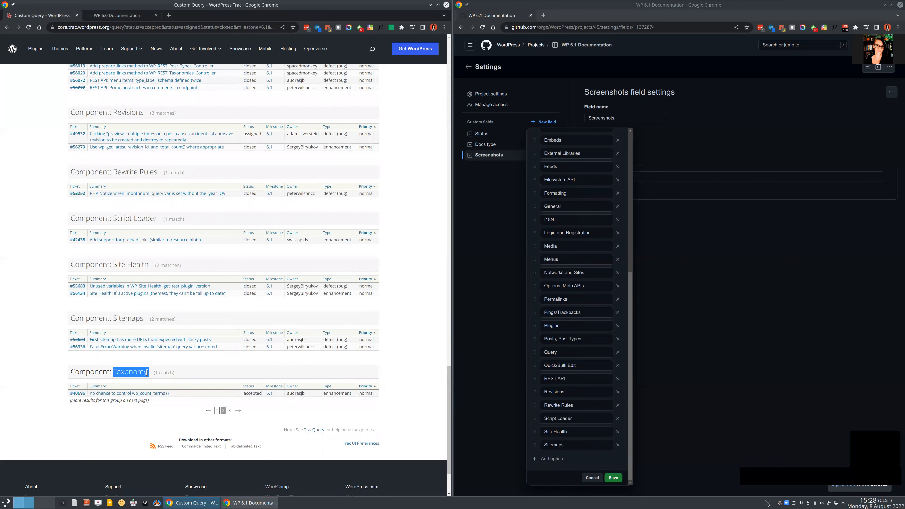
key("ctrl+c")
left_click(547, 461)
key("ctrl+v")
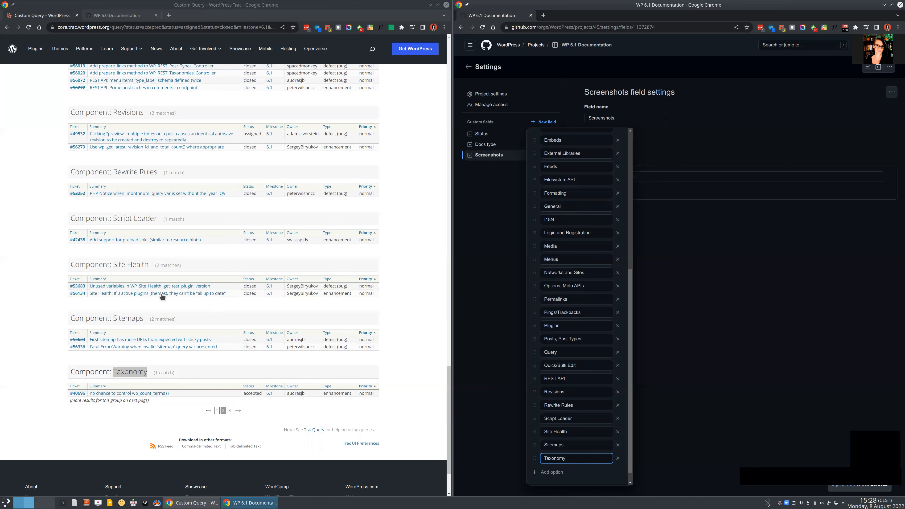
Copy the component name Text Changes from page 3 of the Trac results into a new option 40 of the Components field.
left_click(229, 410)
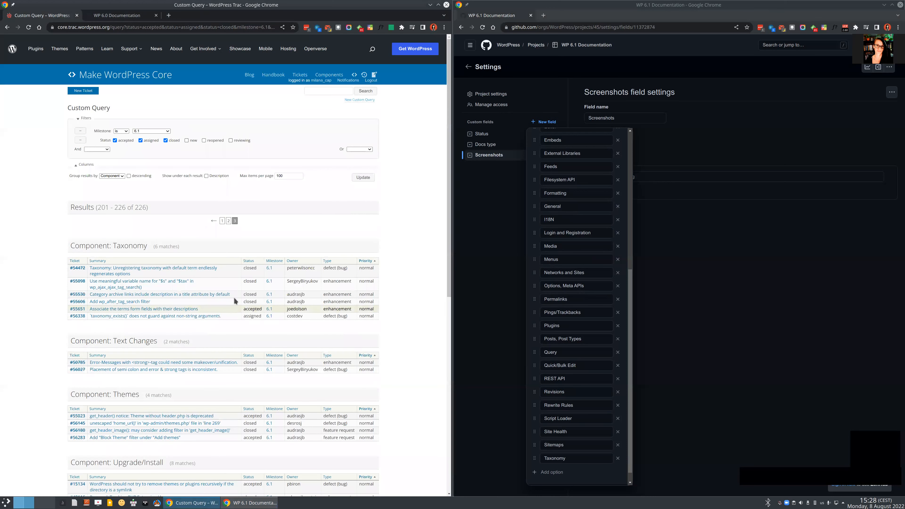
scroll(234, 297, "down", 3)
left_click_drag(114, 236, 159, 235)
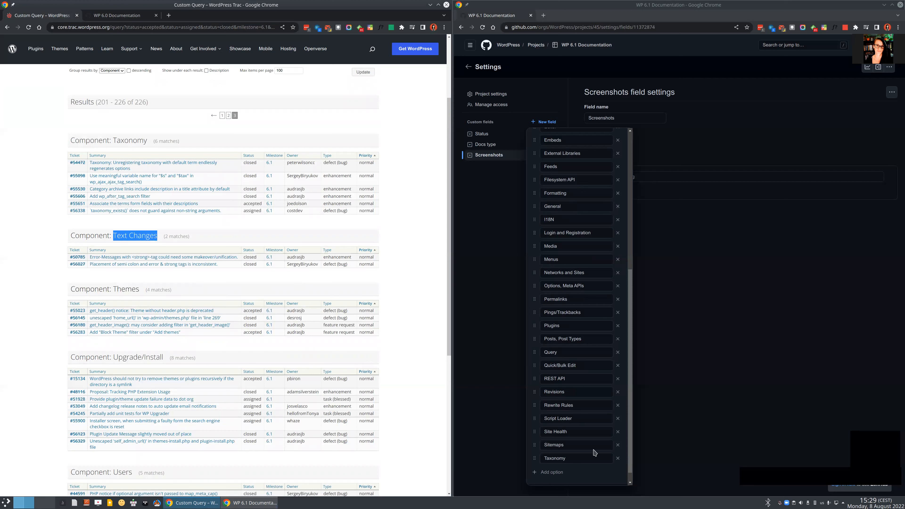
left_click(583, 472)
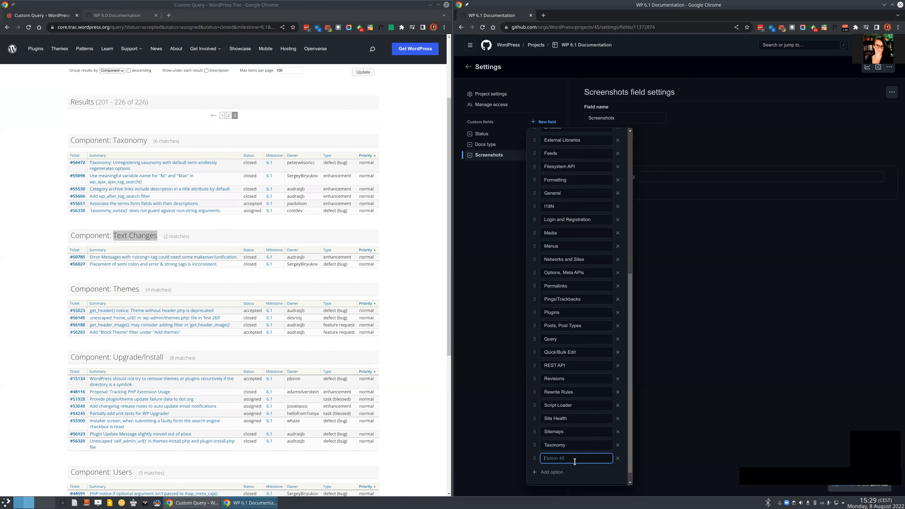
key("ctrl+v")
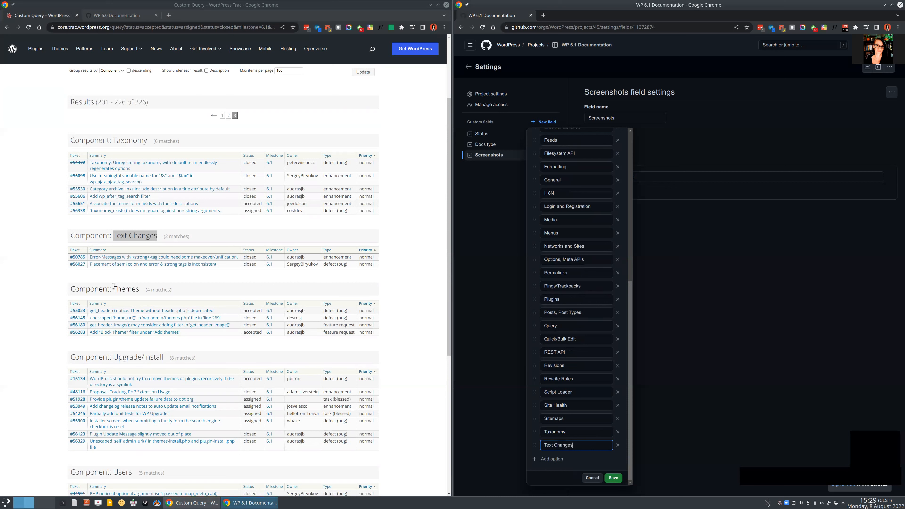
Add the Trac component names Themes and Upgrade/Install as two new options of the Components field.
double_click(128, 288)
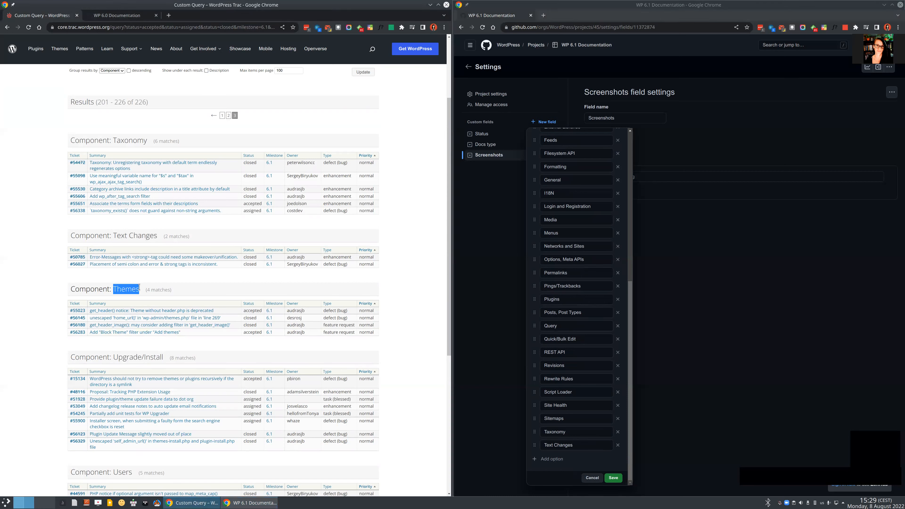
left_click(562, 461)
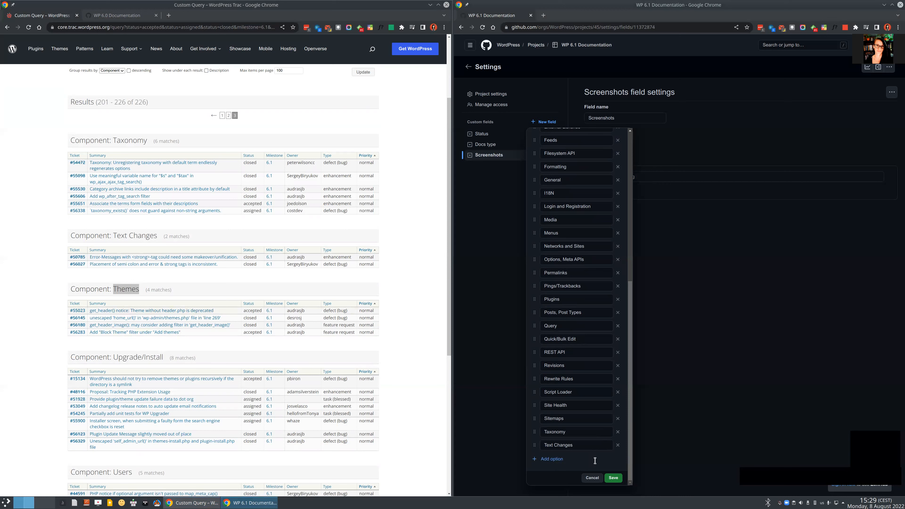
key("ctrl+v")
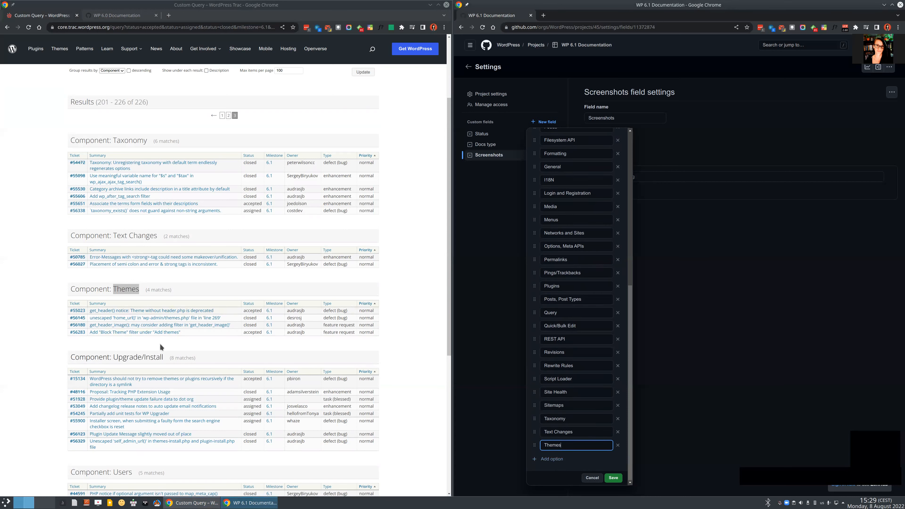
left_click_drag(113, 356, 162, 355)
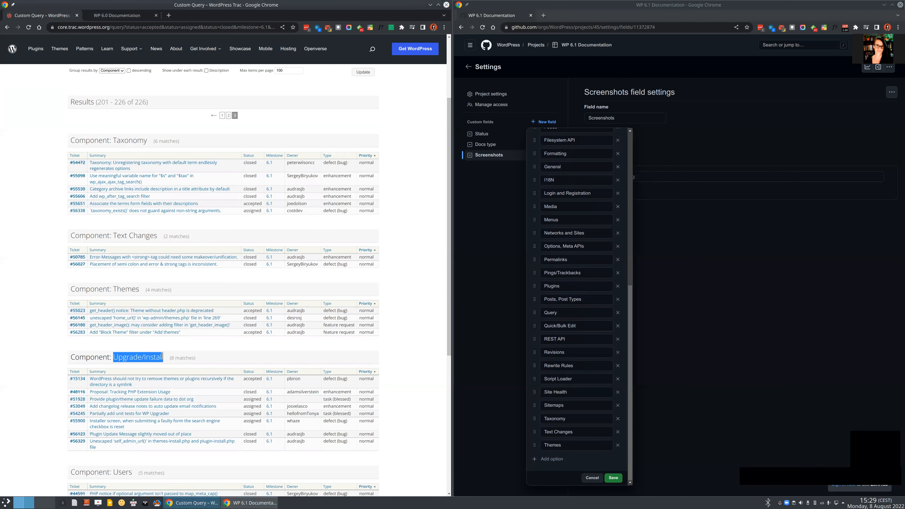
left_click(555, 460)
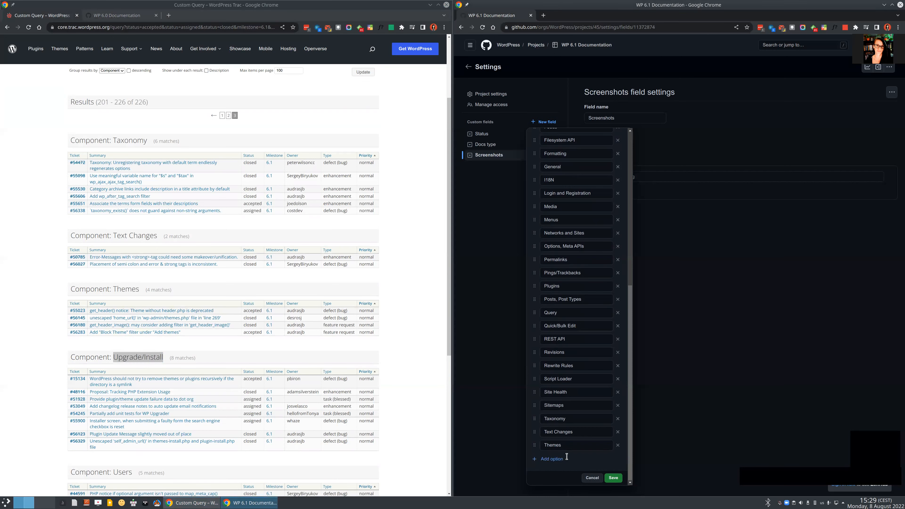
key("ctrl+v")
Copy the Trac component name Users into a new option below Upgrade/Install in the Components field.
scroll(190, 354, "down", 4)
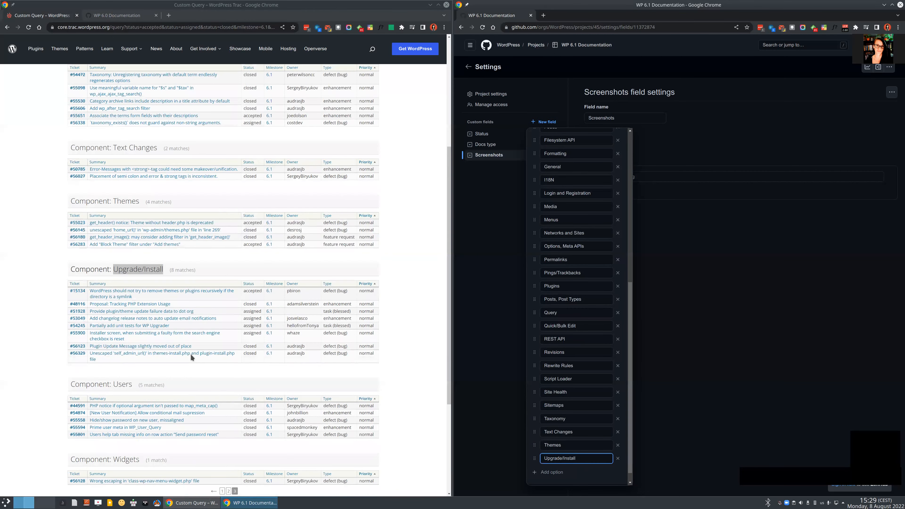
left_click_drag(113, 312, 131, 314)
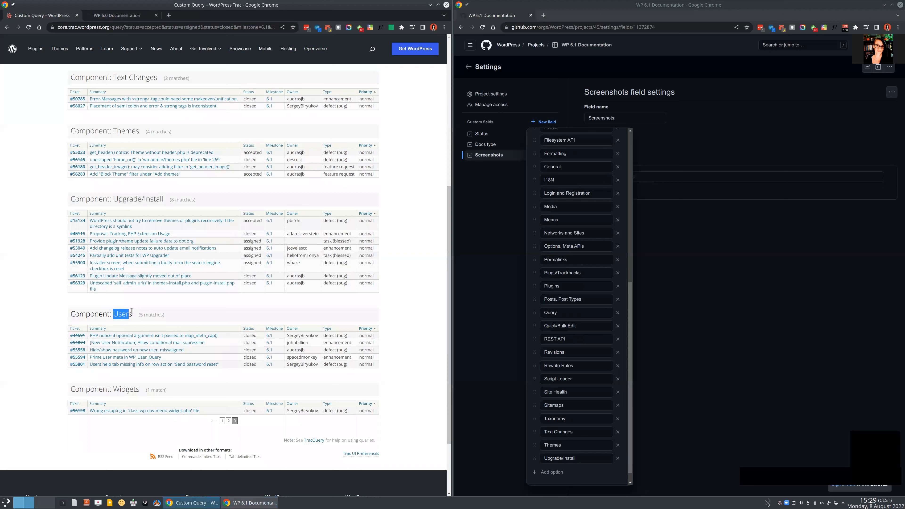
left_click(551, 472)
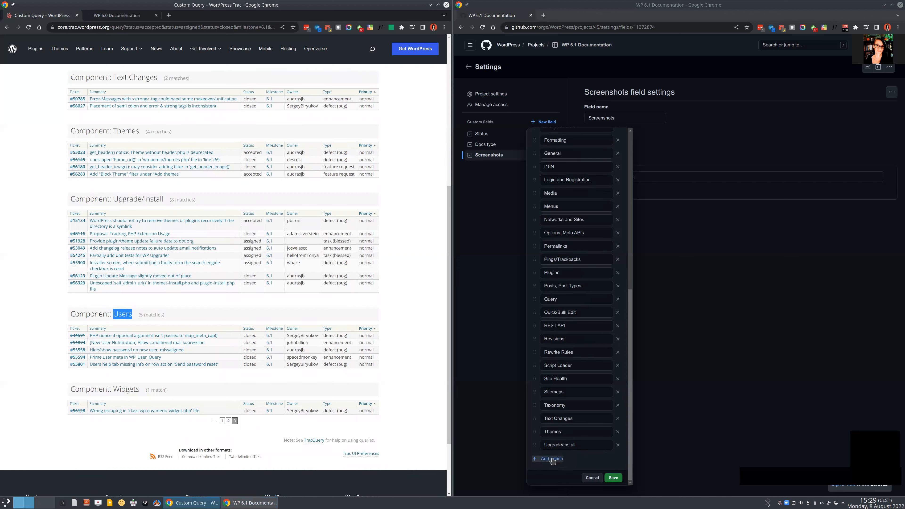
key("ctrl+v")
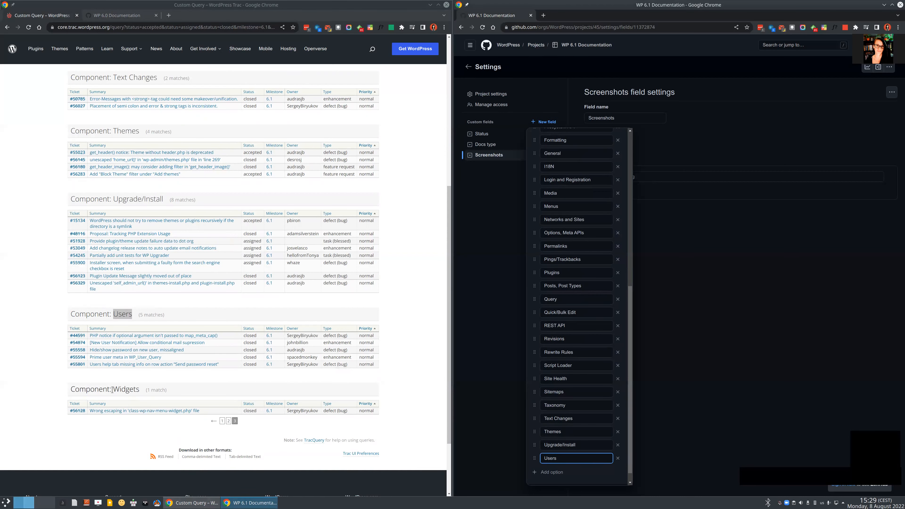
Add the Trac component name Widgets as the last option, check the option list and save the Components field.
left_click(132, 388)
double_click(133, 389)
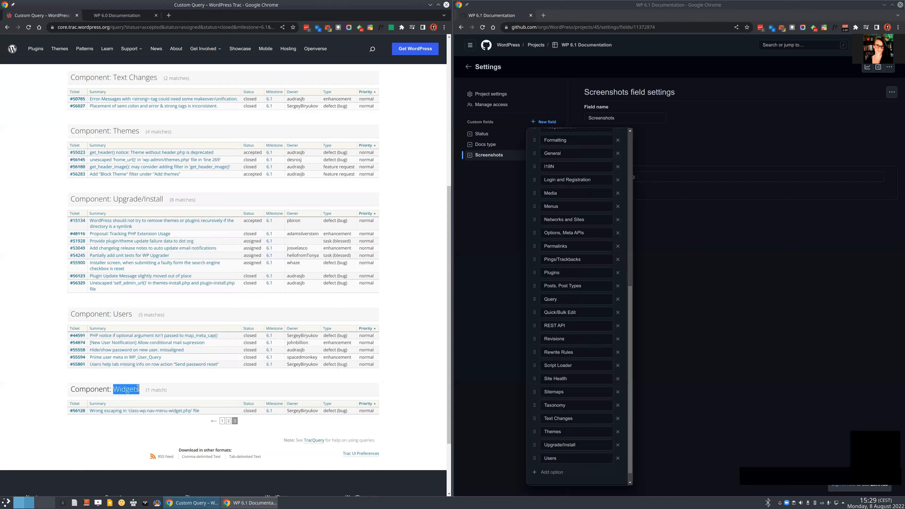
left_click(576, 469)
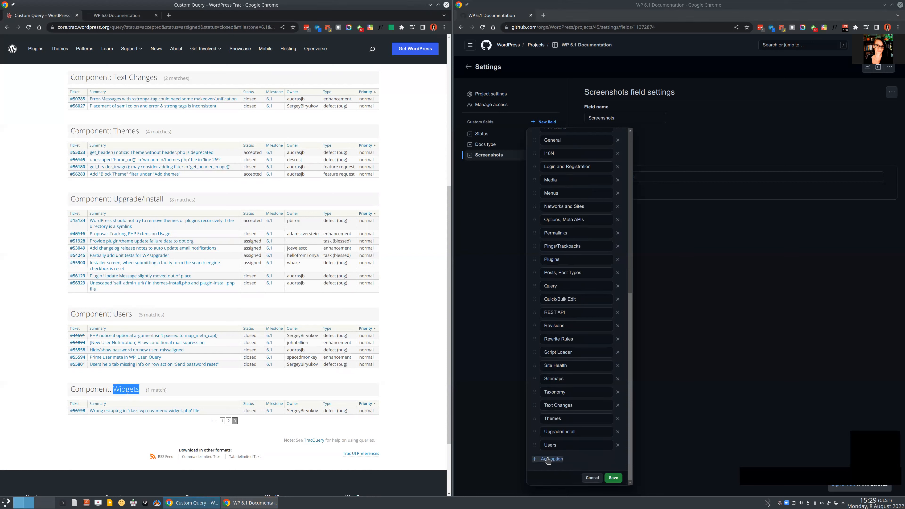
left_click(591, 458)
key("ctrl+v")
scroll(586, 390, "up", 4)
scroll(585, 390, "up", 3)
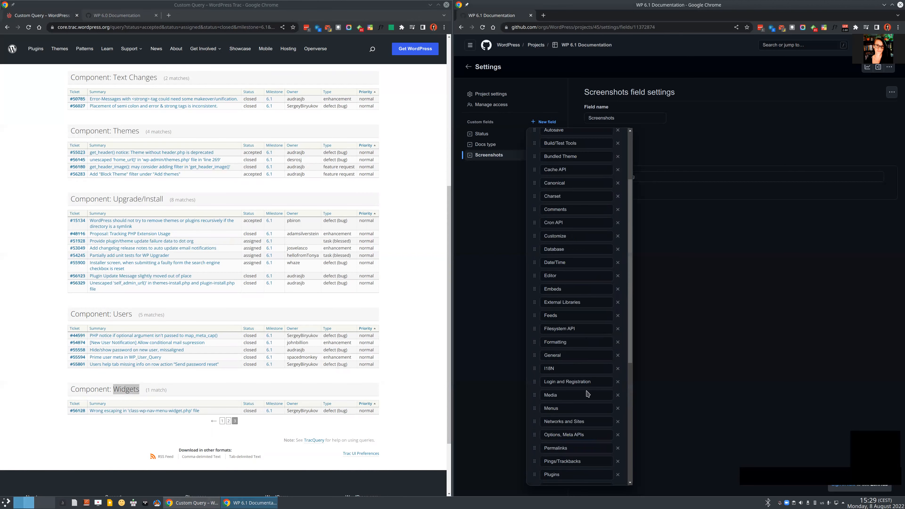
scroll(590, 388, "down", 6)
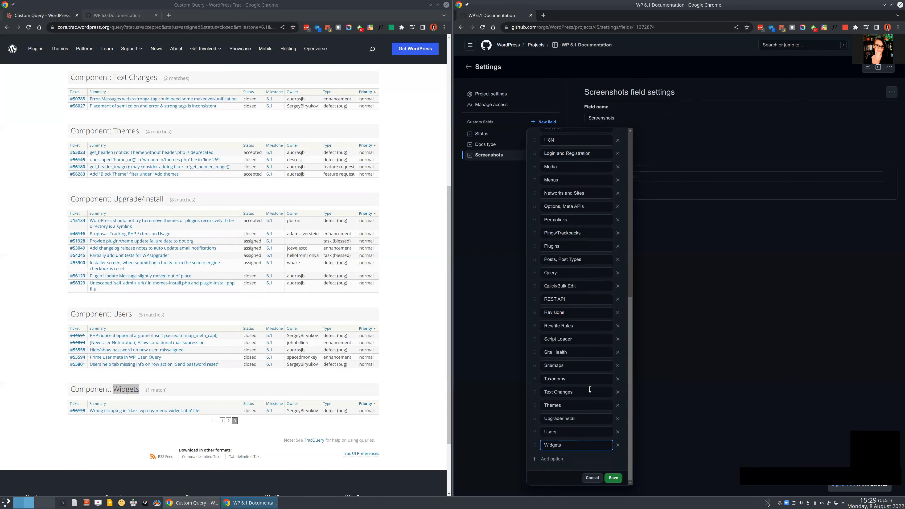
left_click(610, 478)
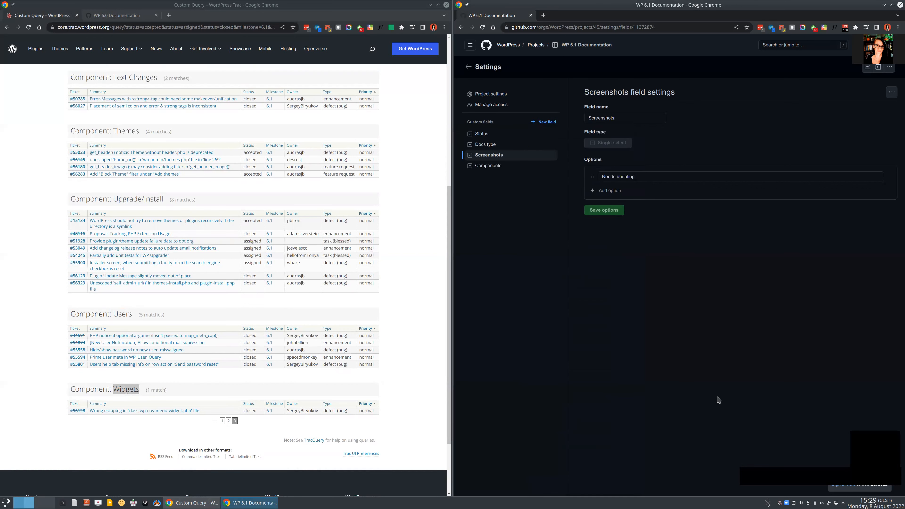
scroll(728, 384, "down", 1)
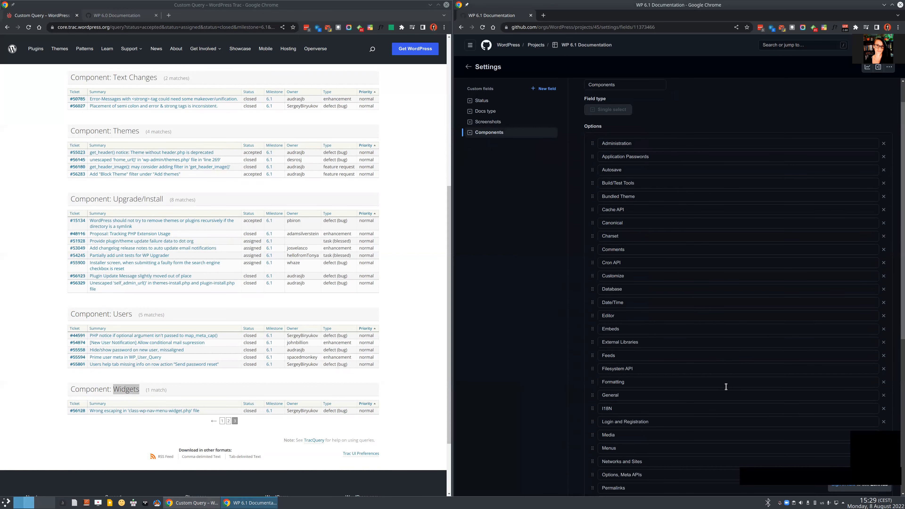
scroll(726, 386, "up", 1)
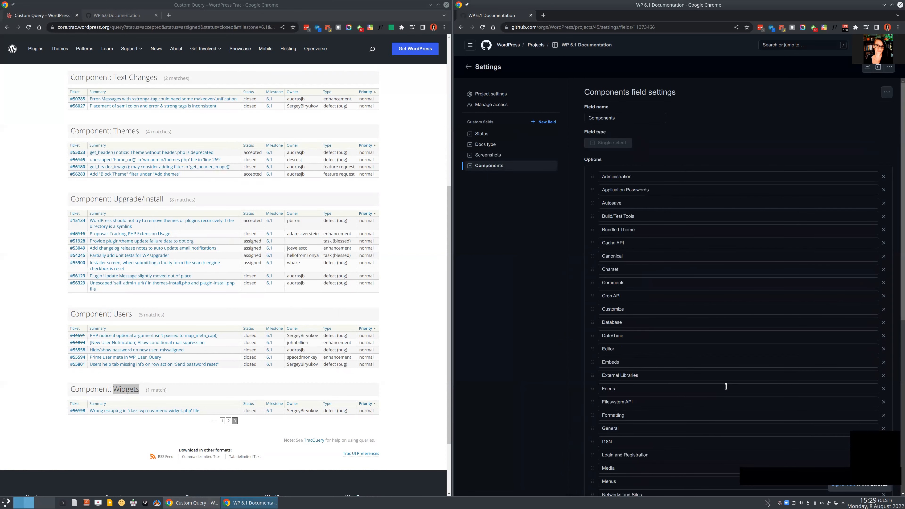
Copy the field name Link to draft from the WP 6.0 project and save it as a new Text field in WP 6.1 Documentation.
left_click(109, 15)
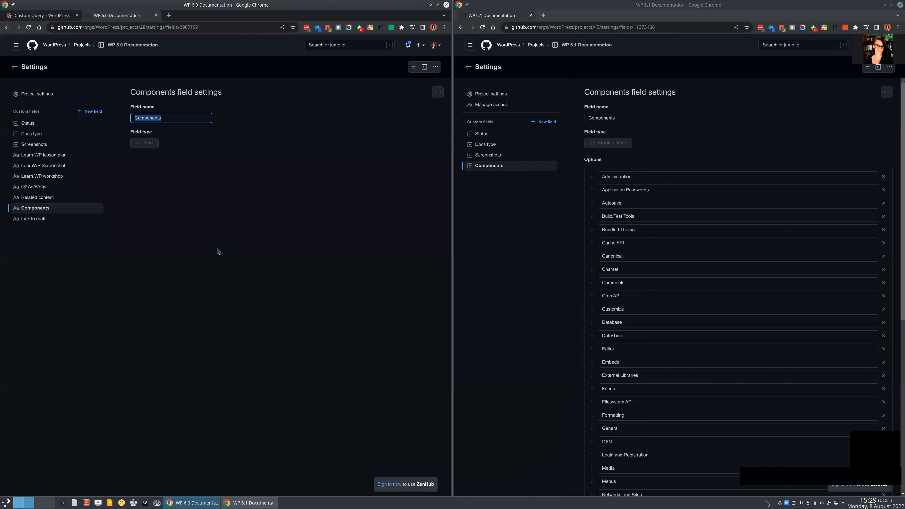
left_click(45, 219)
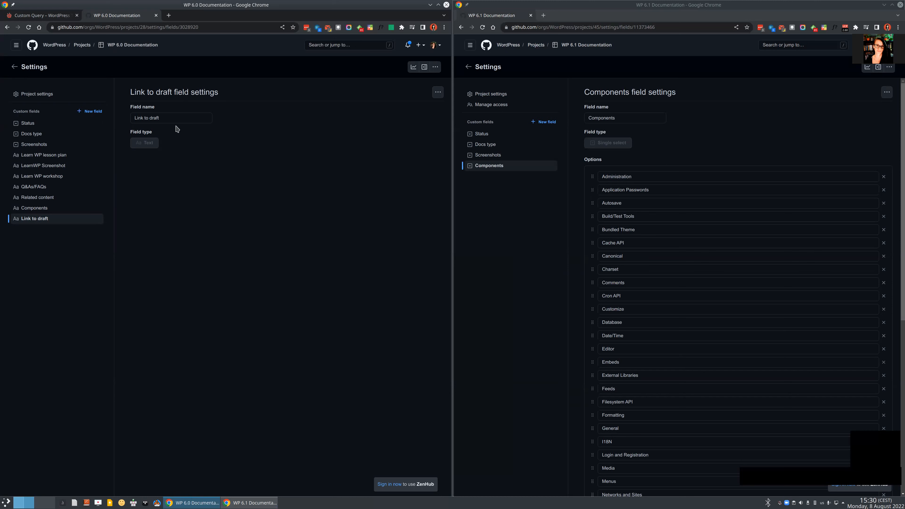
left_click_drag(134, 116, 382, 232)
key("ctrl+c")
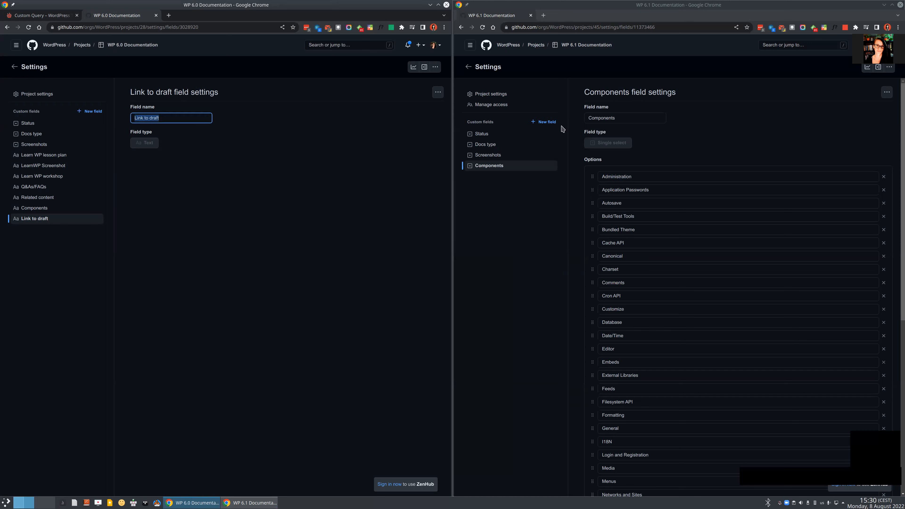
left_click(551, 123)
key("ctrl+v")
left_click(567, 172)
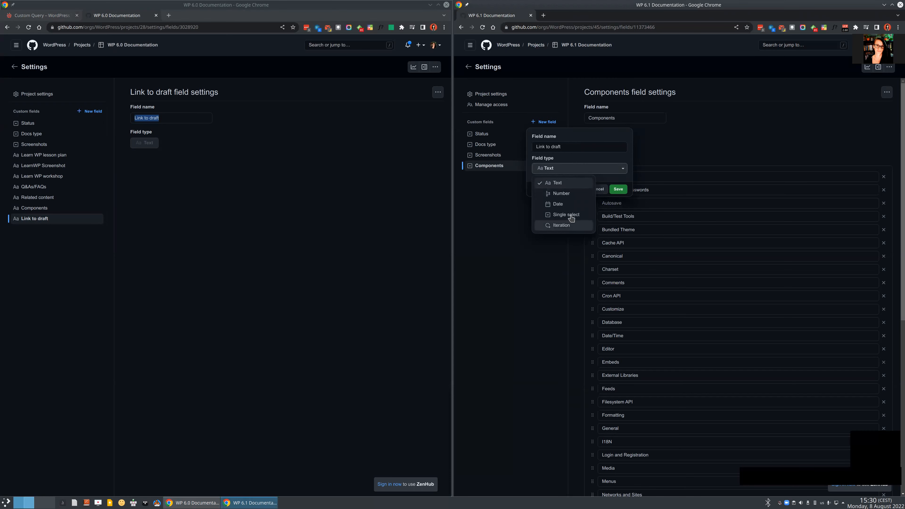
key("Escape")
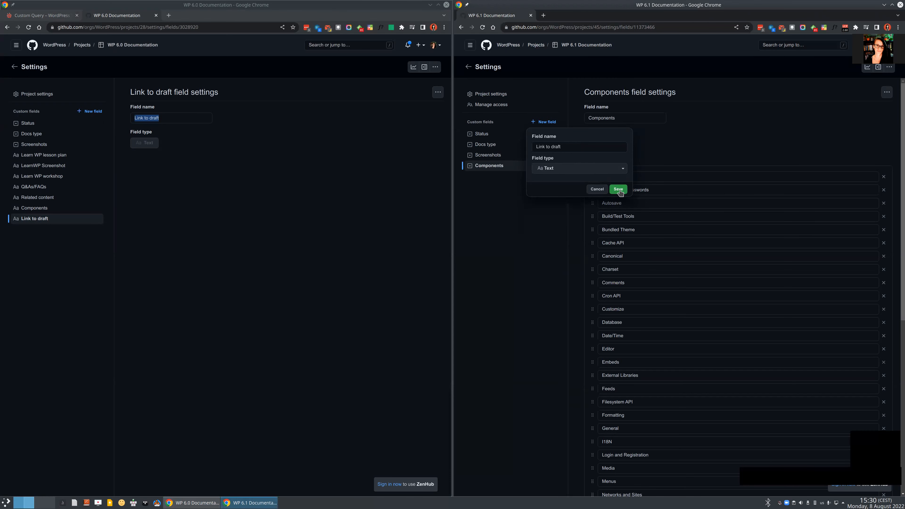
key("Escape")
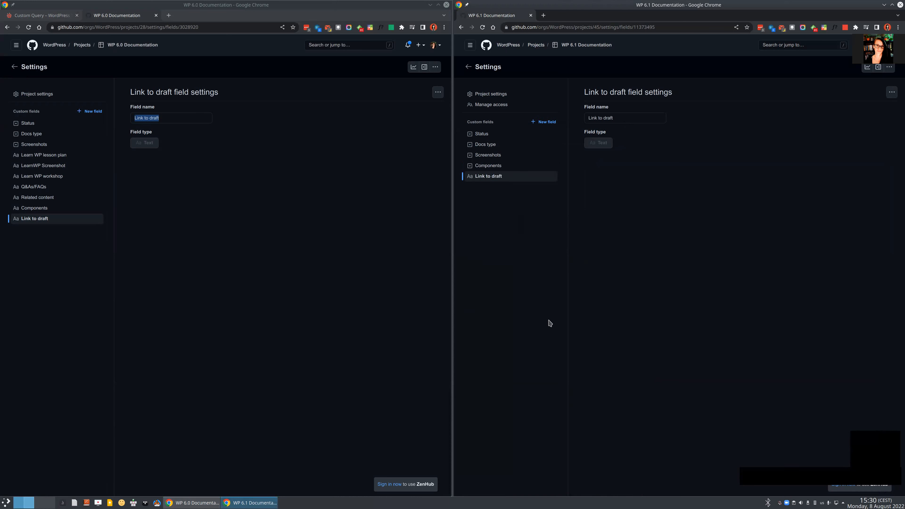
View the settings of the Related content and Q&As/FAQs fields in the WP 6.0 Documentation project.
left_click(61, 200)
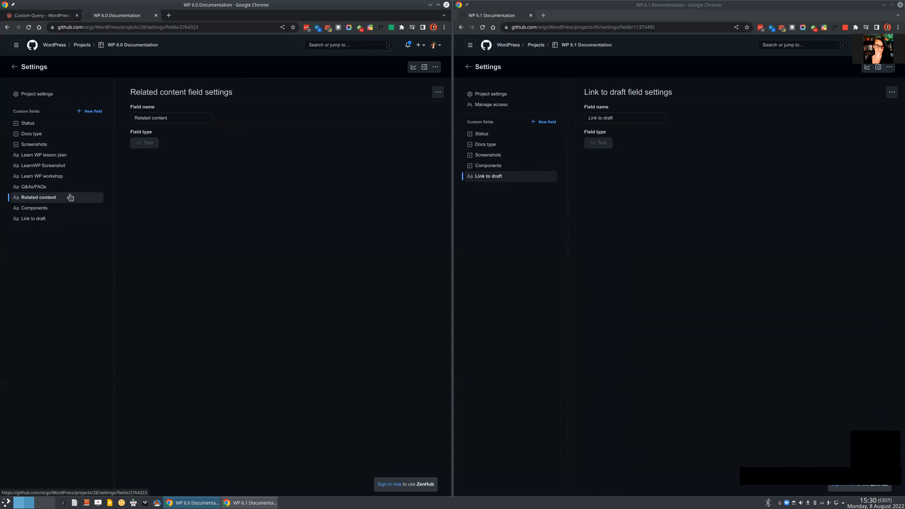
left_click(58, 191)
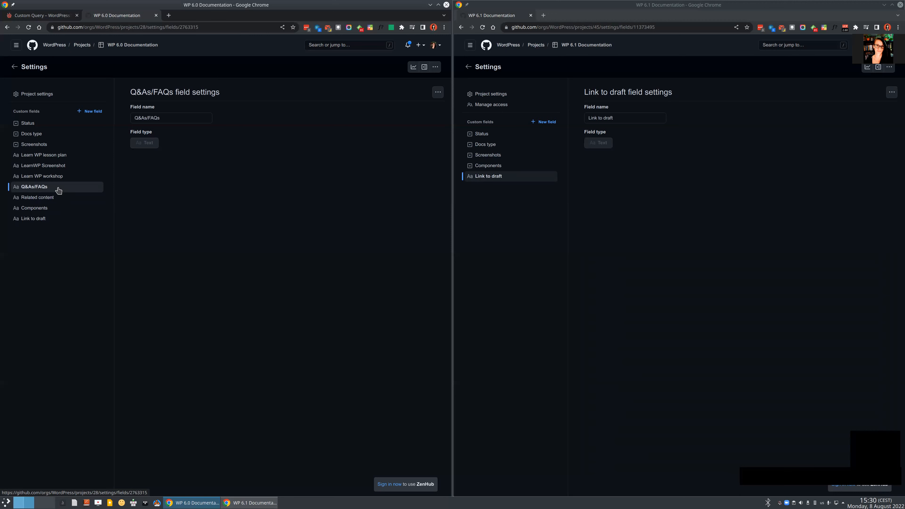
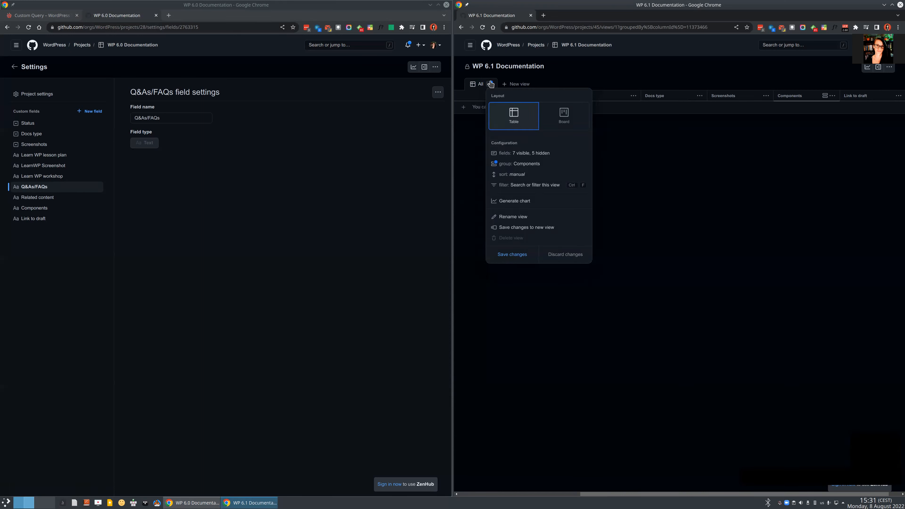
Save the changes to the All table view of WP 6.1 Documentation, grouped by Components.
left_click(511, 254)
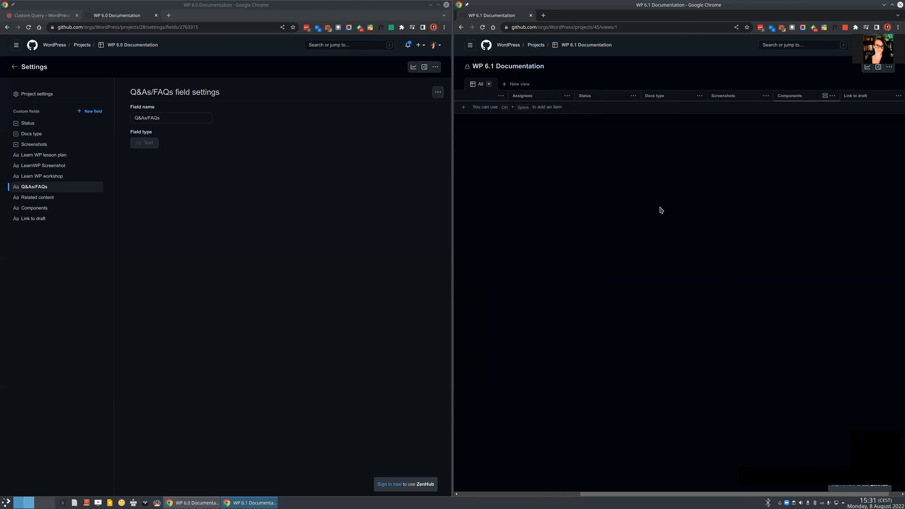
Filter the Trac custom query for milestone 6.1 to tickets whose Keywords contain needs-dev-note.
left_click(33, 15)
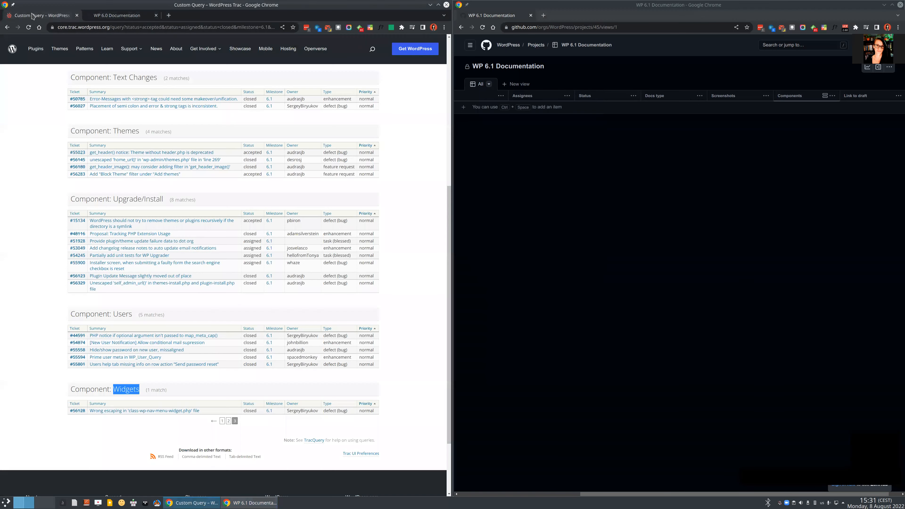
left_click(222, 422)
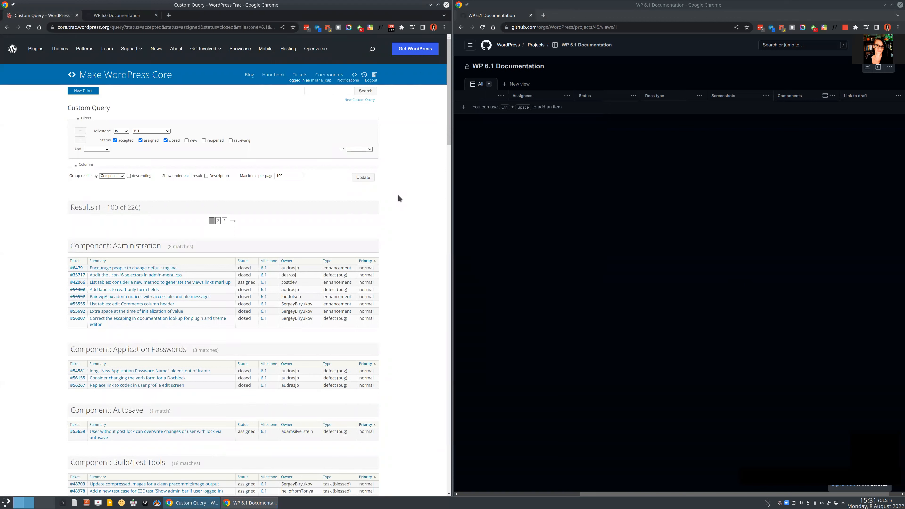
left_click(101, 149)
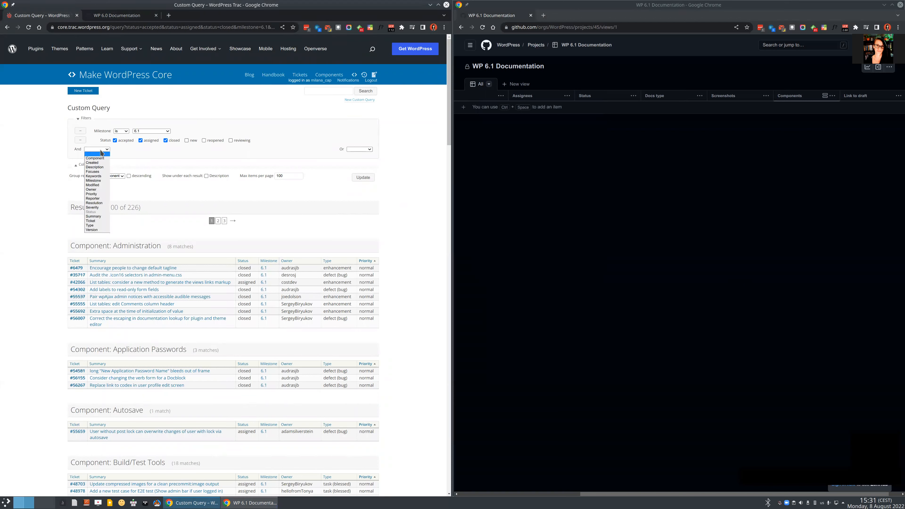
left_click(93, 176)
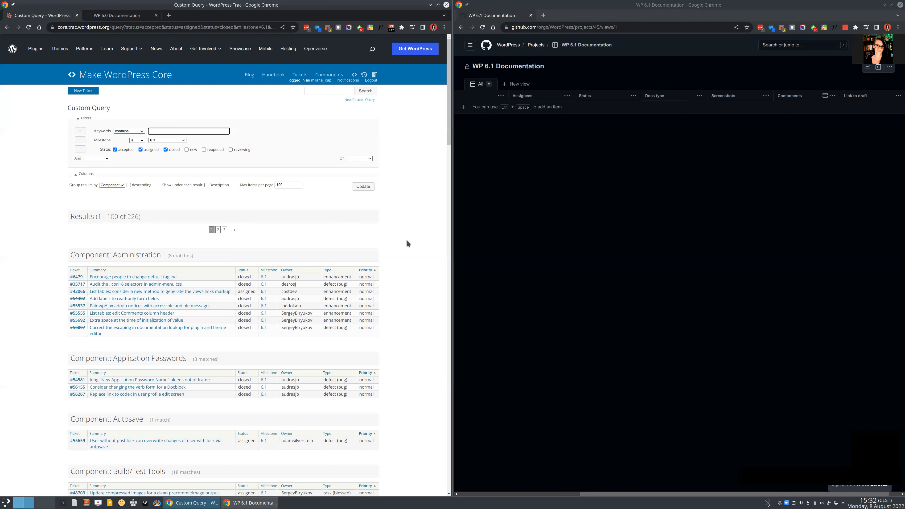
type("nee")
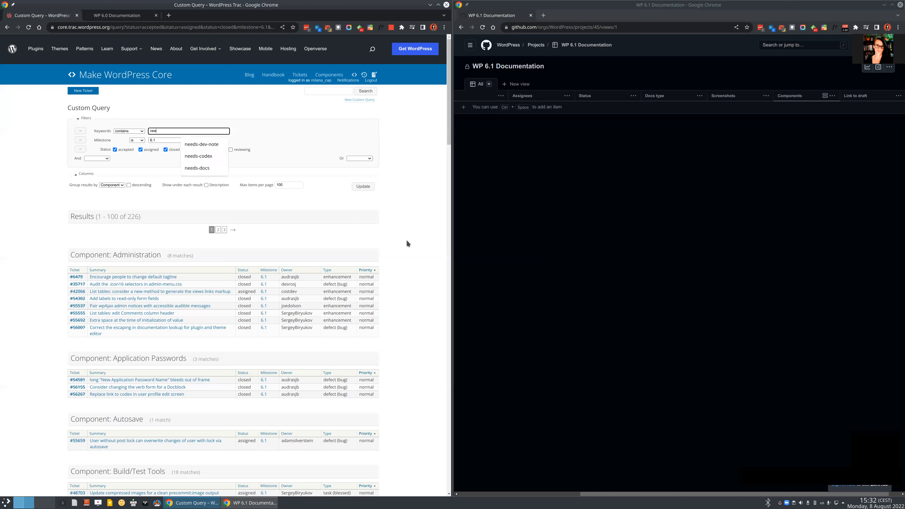
type("d")
key("Down")
key("Return")
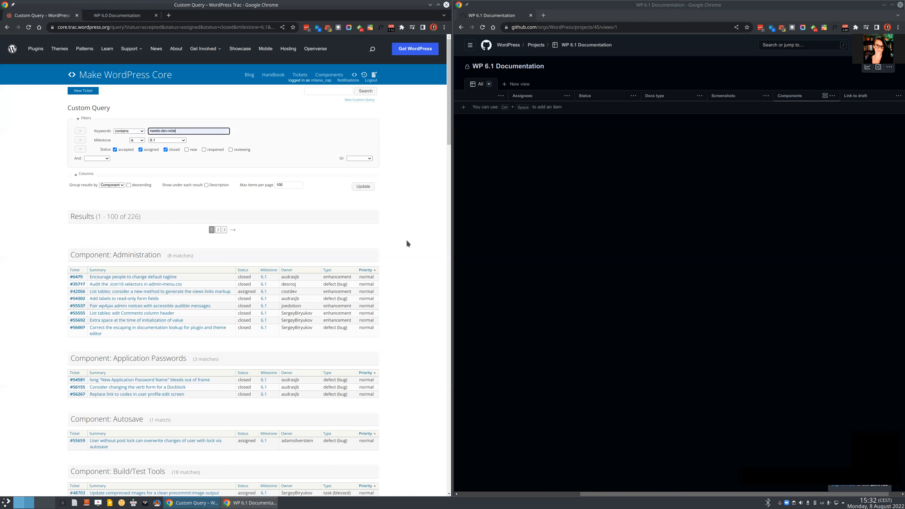
key("Return")
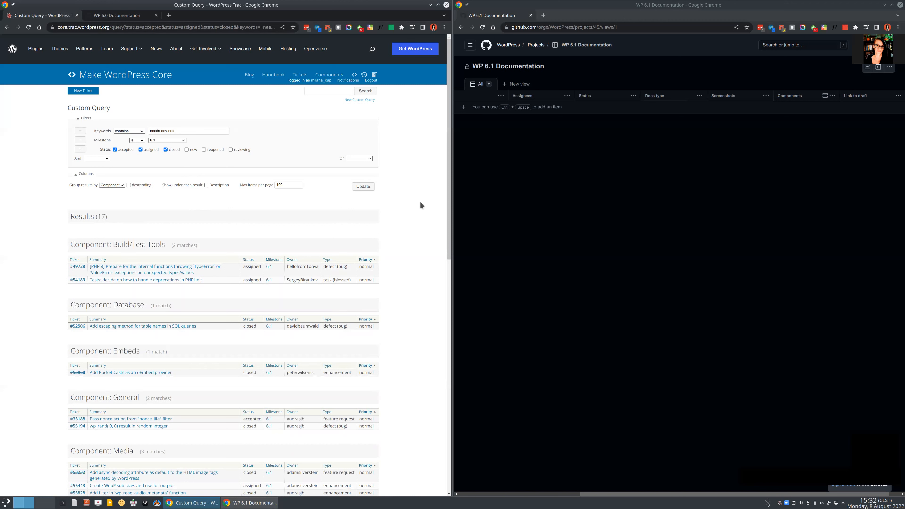
Open Trac ticket #49728 in its own tab and copy its title into a new item in WP 6.1 Documentation.
scroll(420, 202, "down", 3)
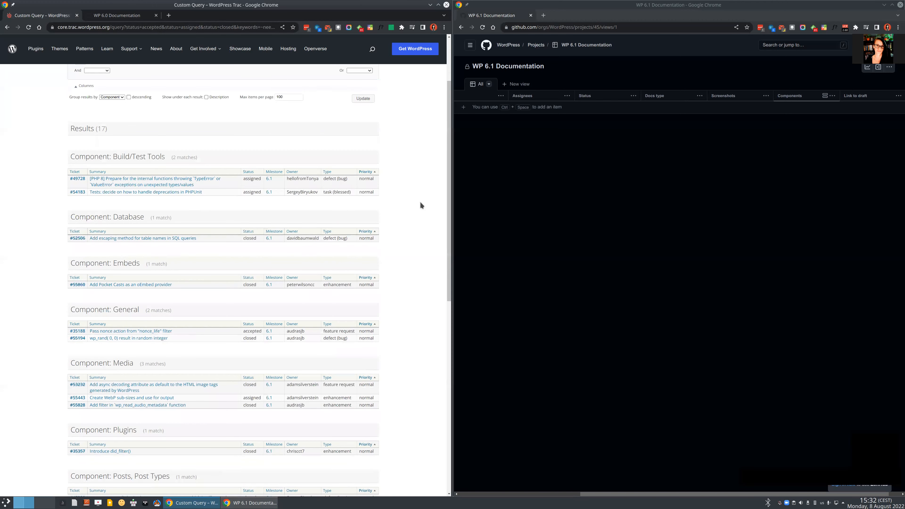
scroll(145, 239, "up", 2)
middle_click(146, 237)
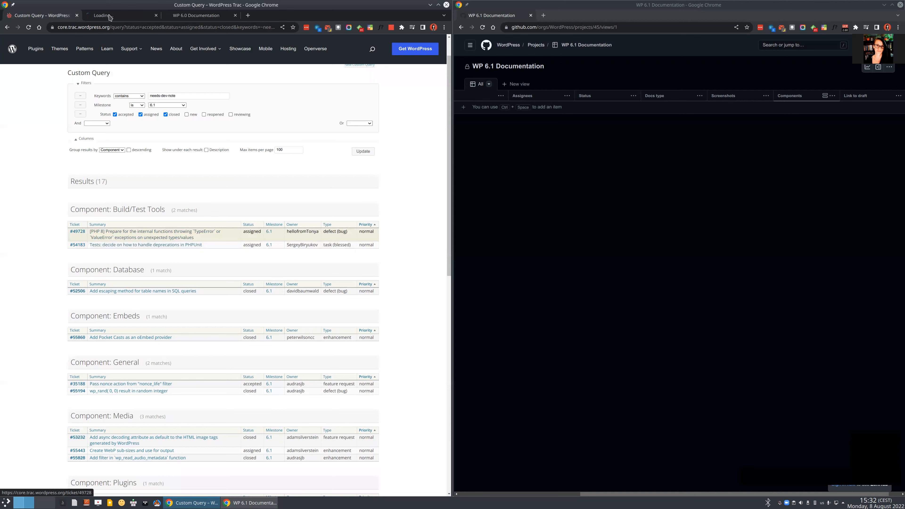
key("ctrl+Tab")
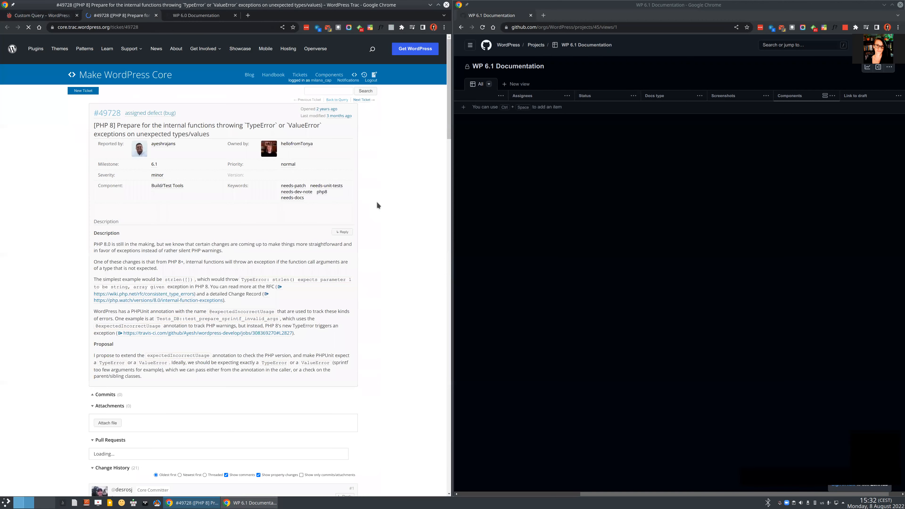
left_click_drag(213, 138, 77, 127)
key("ctrl+c")
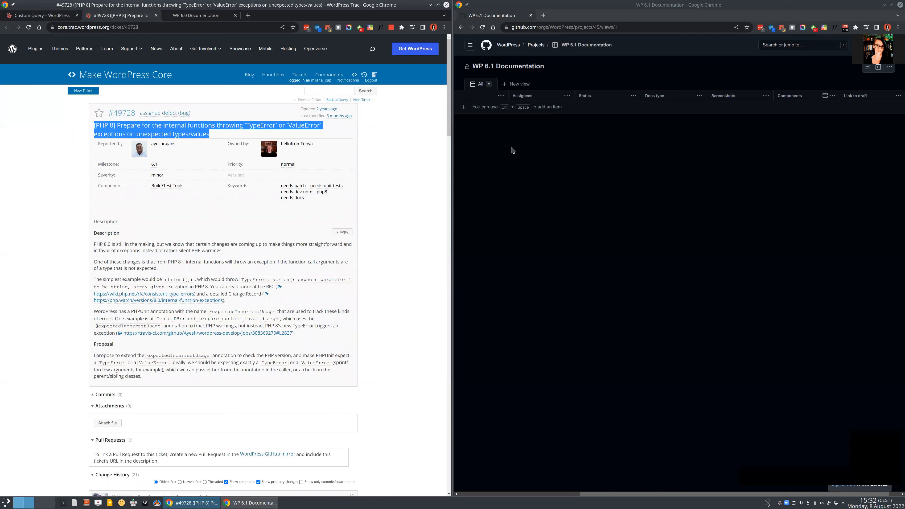
left_click(463, 109)
key("ctrl+v")
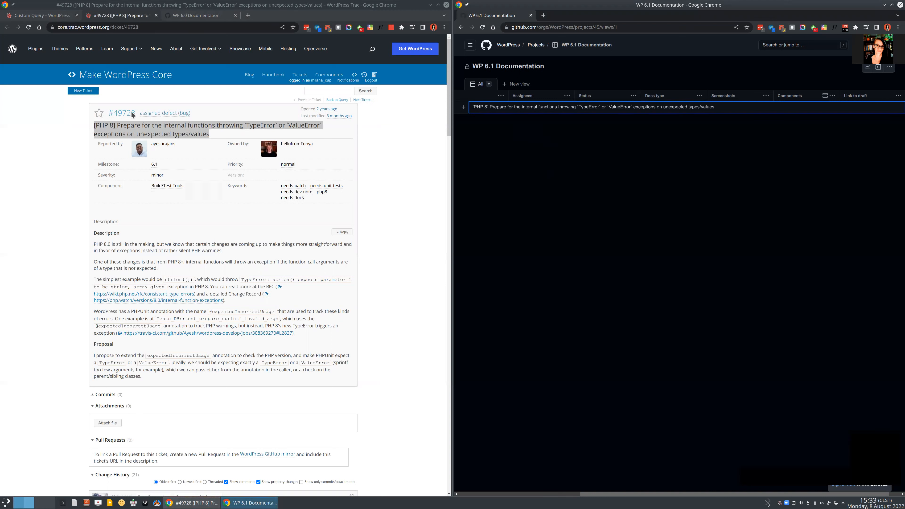
Copy the ticket number #49728, put it in front of the new item's title and create the draft.
left_click_drag(134, 114, 108, 114)
key("ctrl+c")
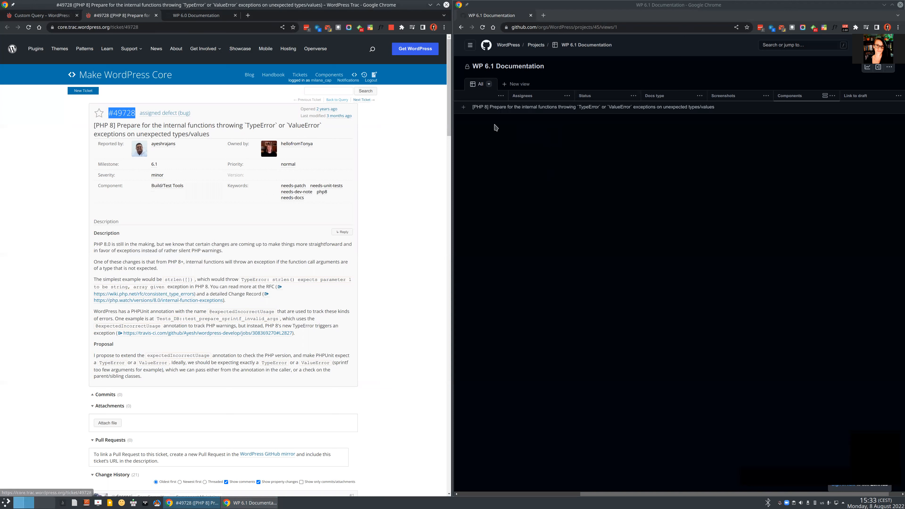
left_click(477, 108)
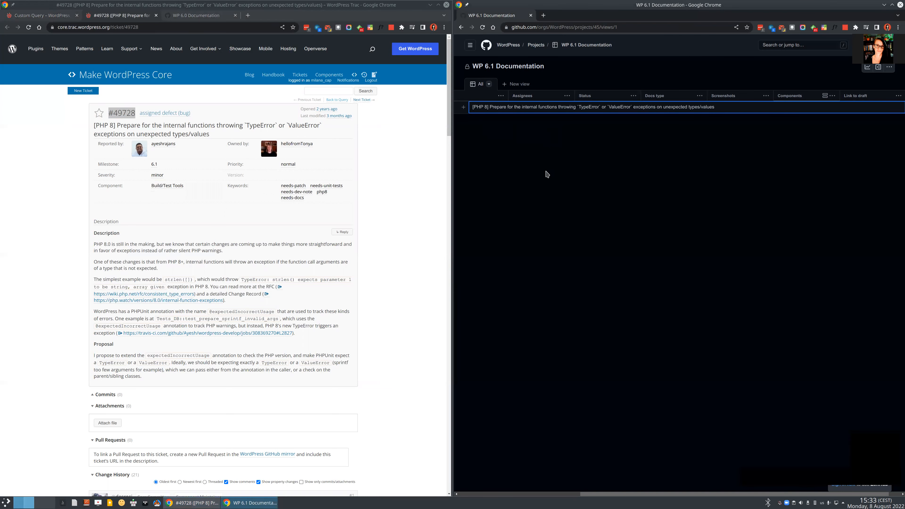
key("ctrl+v")
key("Return")
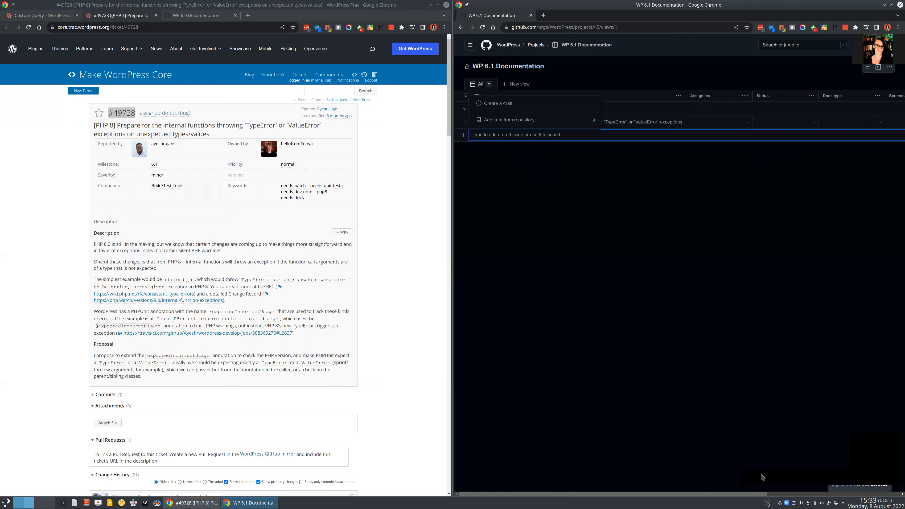
Set the Components field of the #49728 draft item to Build/Test Tools.
left_click_drag(752, 497, 870, 498)
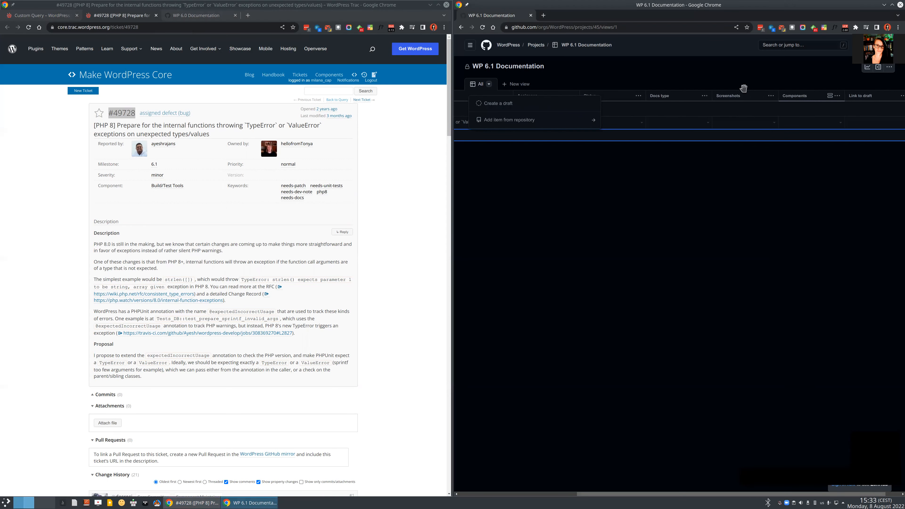
left_click(819, 122)
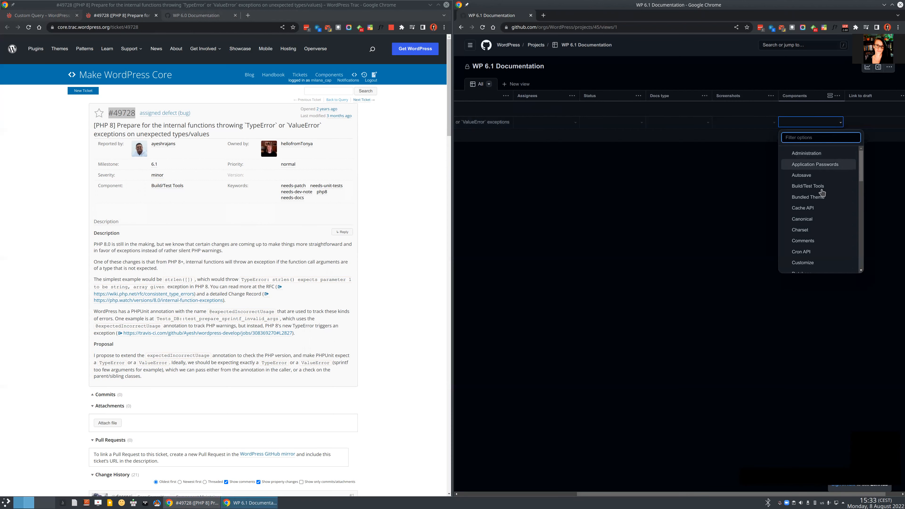
left_click(820, 188)
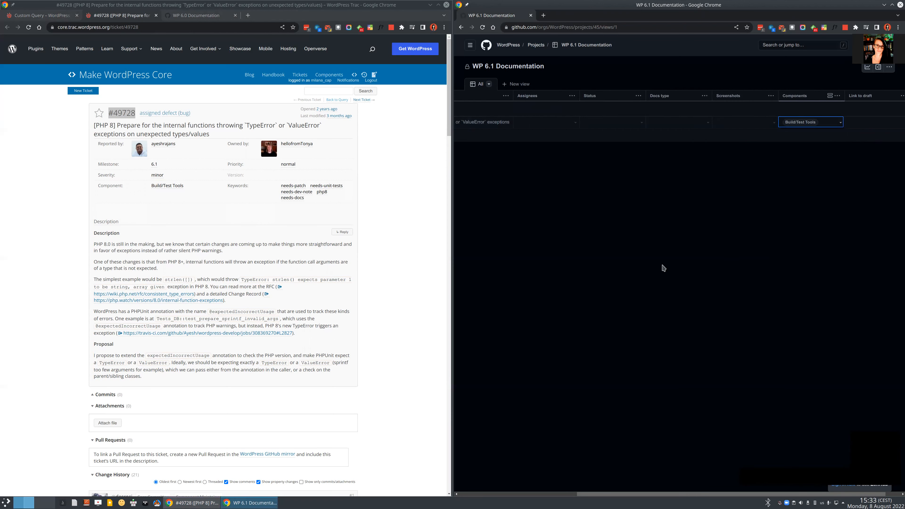
left_click(663, 268)
left_click(471, 123)
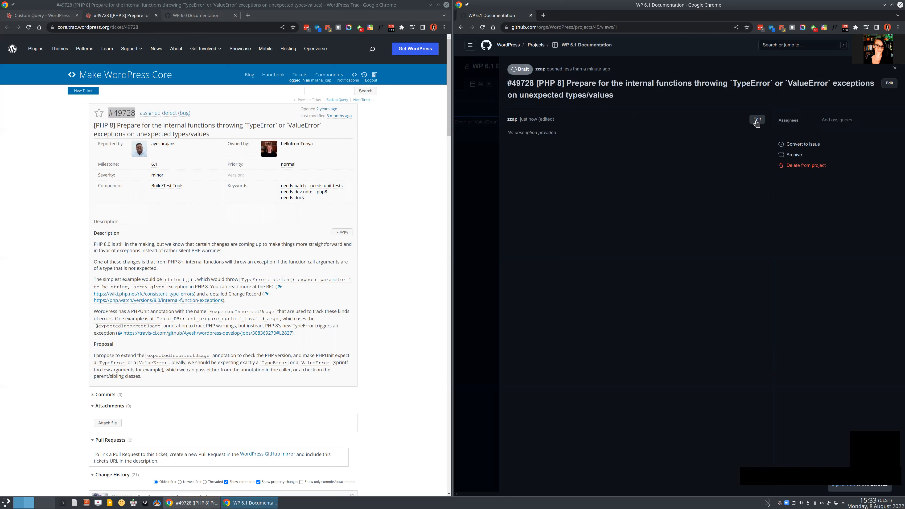
left_click(757, 118)
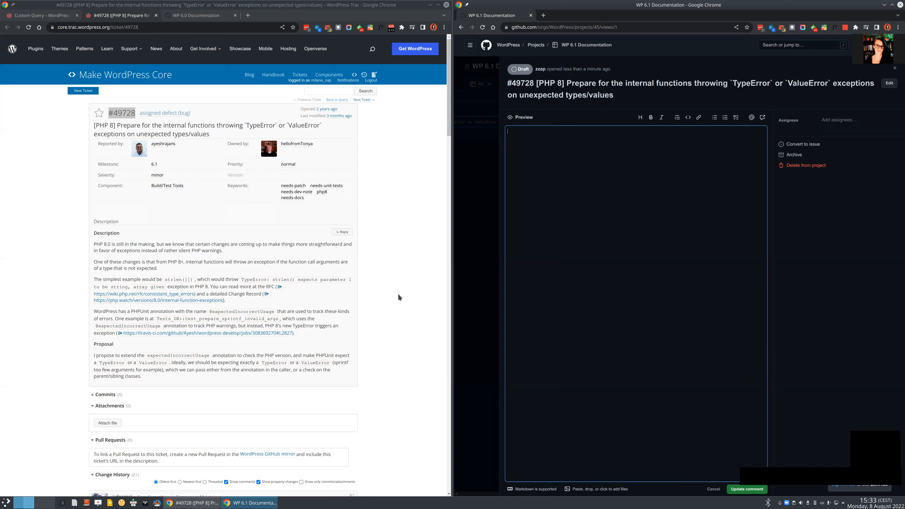
left_click(142, 28)
key("ctrl+c")
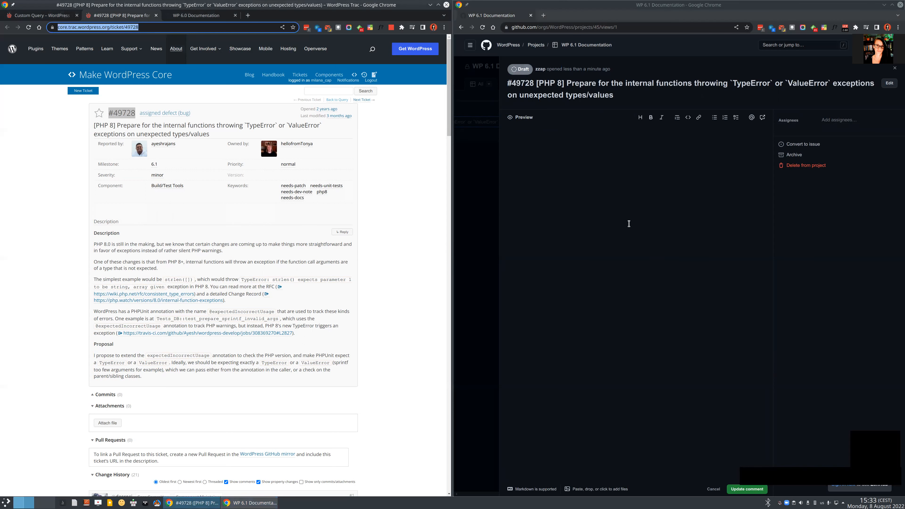
left_click(645, 219)
key("ctrl+v")
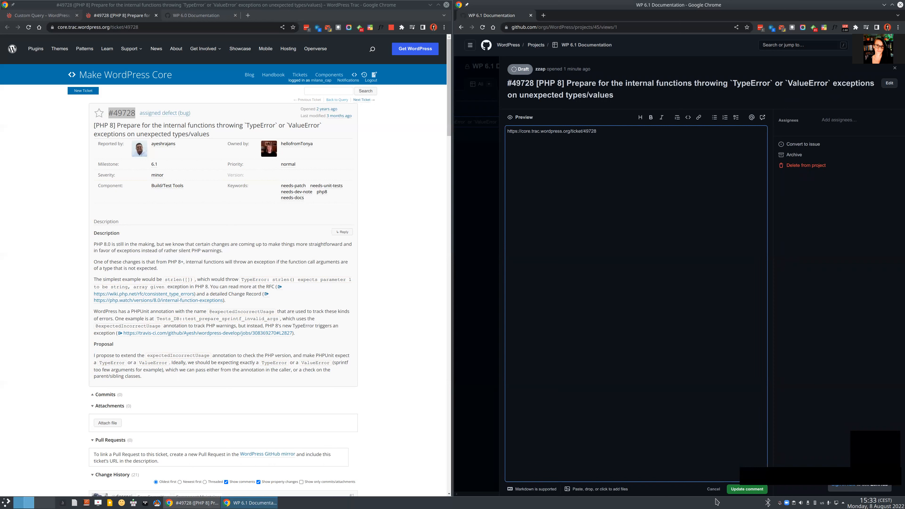
left_click(746, 488)
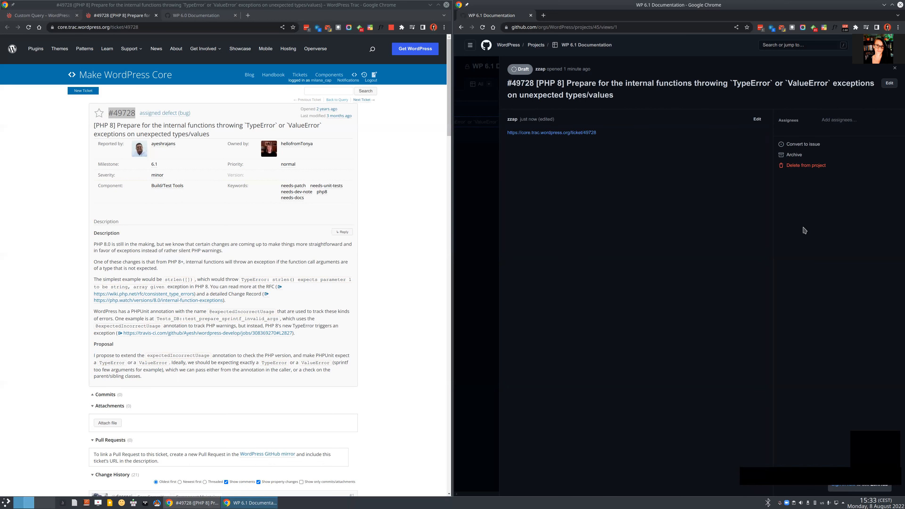
key("Escape")
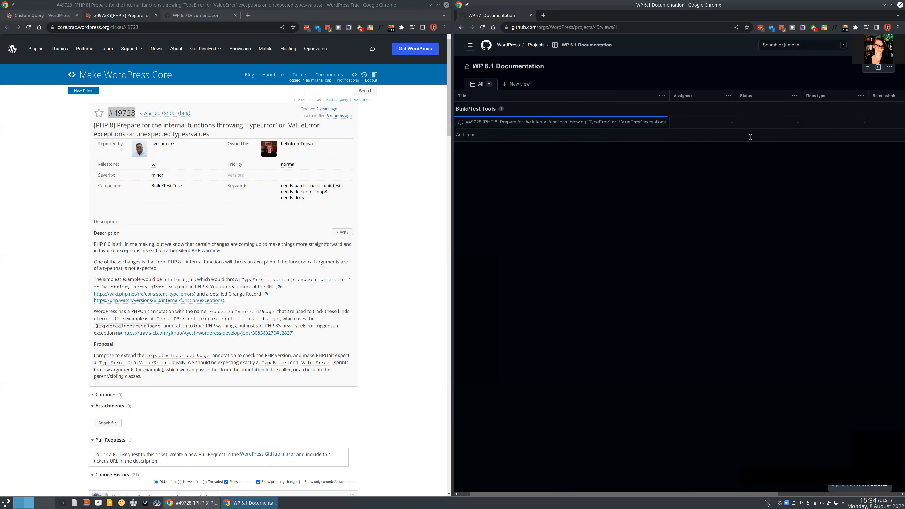
Set the Docs type of the #49728 item to Dev note, Dev docs and review the other available types.
left_click(851, 125)
left_click(864, 125)
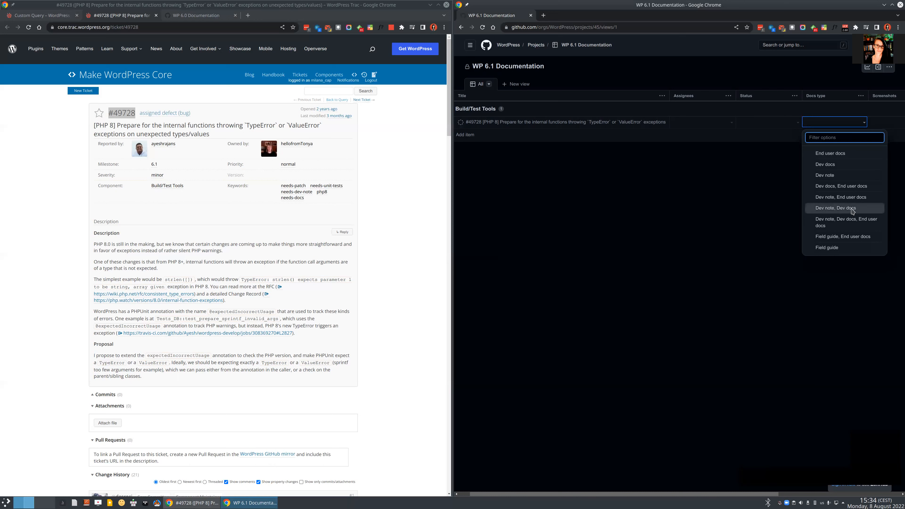
left_click(851, 211)
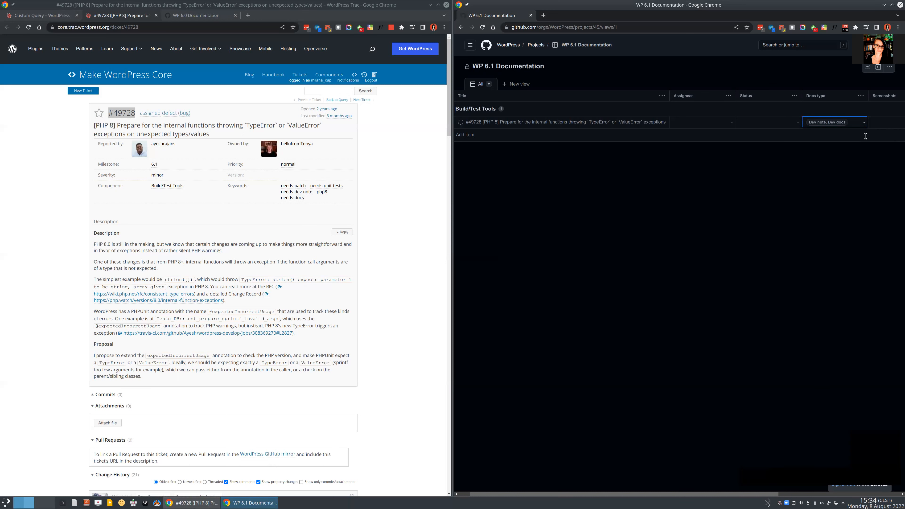
left_click(863, 122)
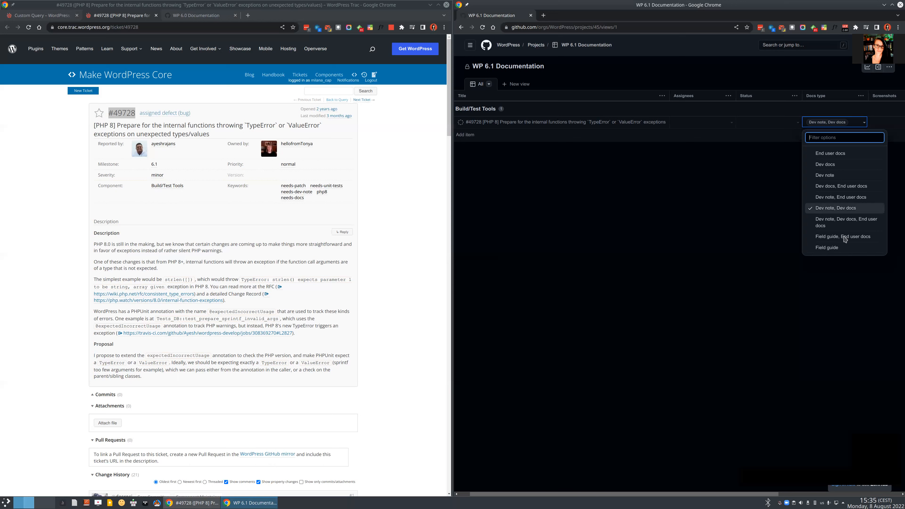
key("Escape")
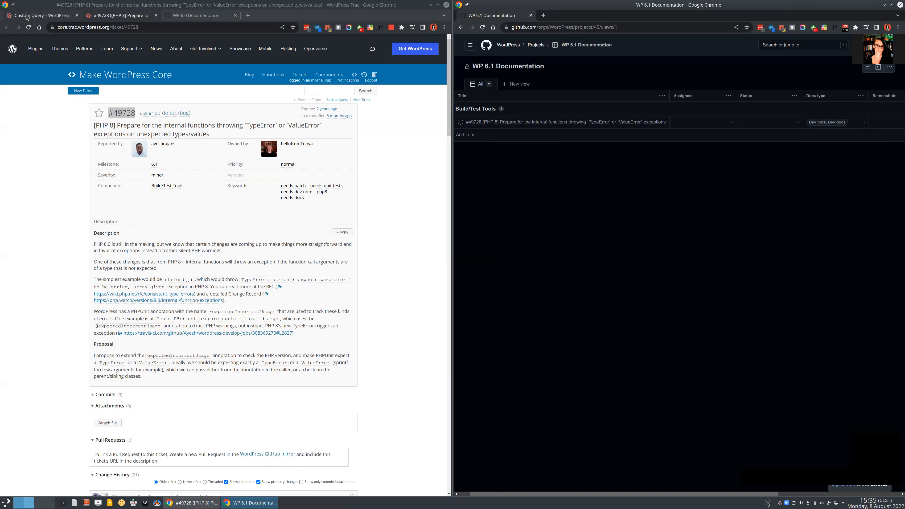
Look through the unfiltered 6.1 ticket list in the Trac custom query and return to the needs-dev-note results.
left_click(40, 15)
scroll(395, 203, "up", 1)
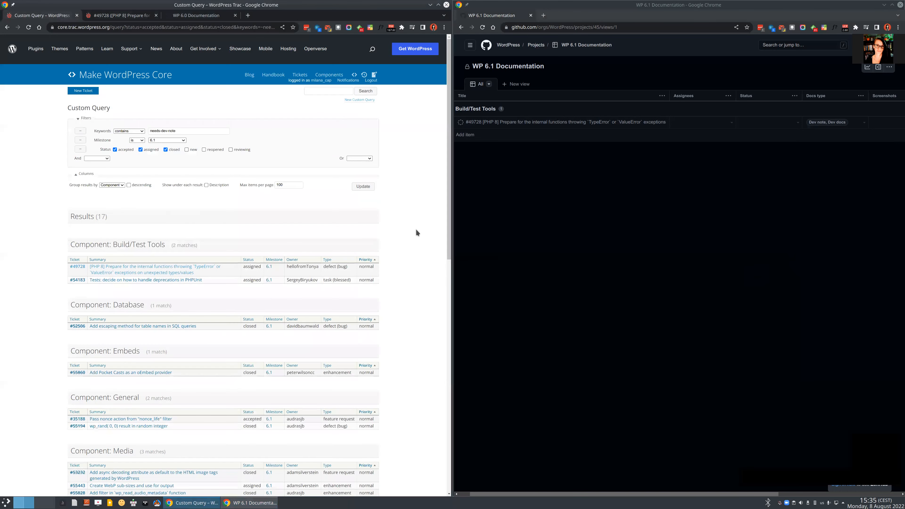
key("alt+Left")
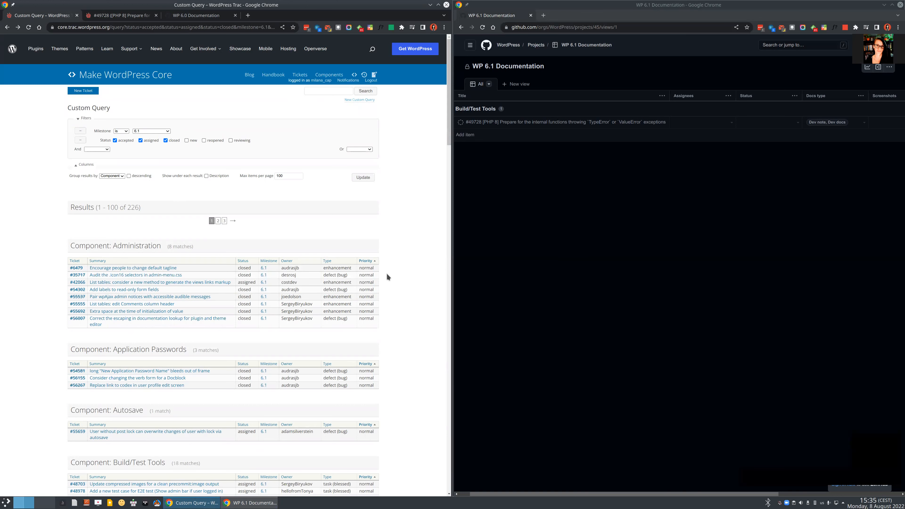
scroll(416, 286, "down", 3)
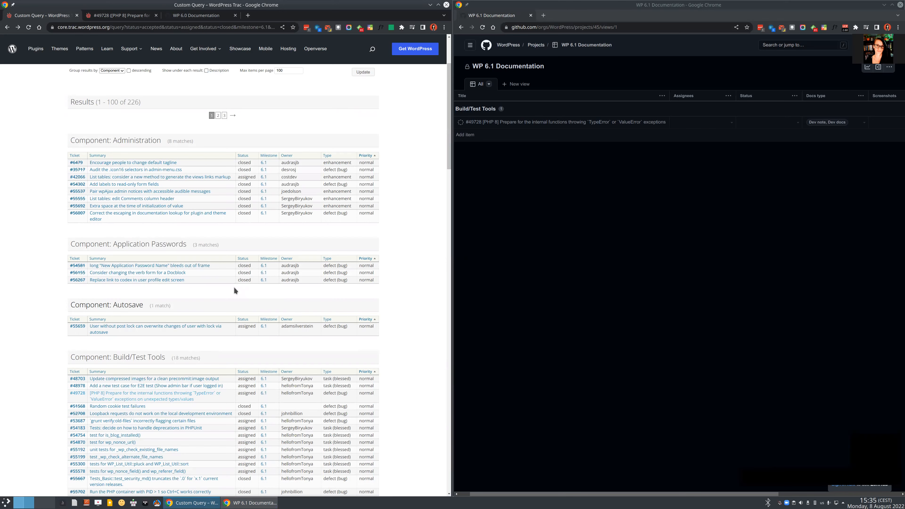
scroll(233, 286, "up", 1)
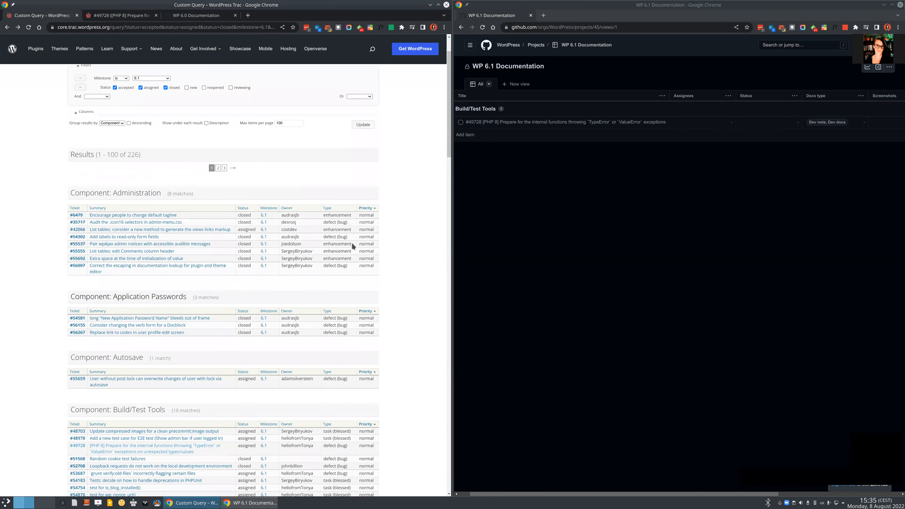
scroll(353, 243, "up", 1)
key("alt+Left")
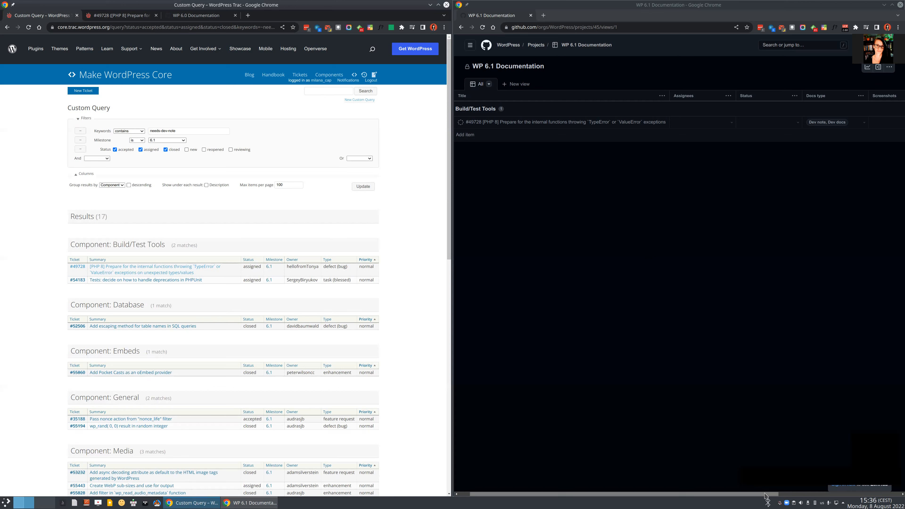
Add a Review option between In Progress and Done to the project's Status field, save the options and return to the project table.
left_click_drag(765, 494, 831, 494)
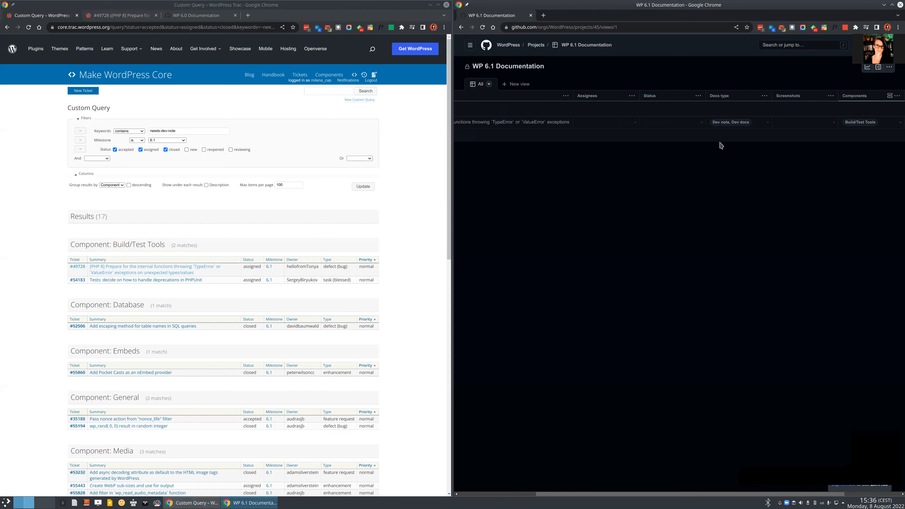
left_click(698, 122)
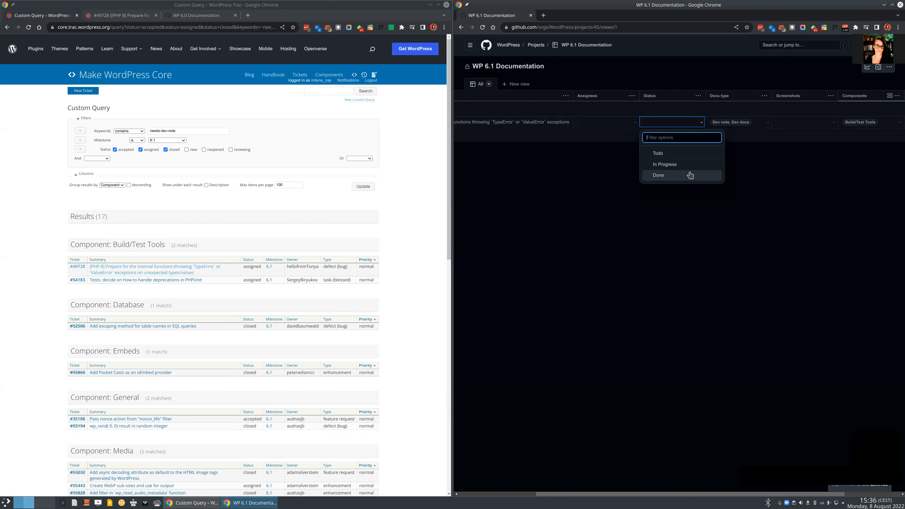
left_click(886, 70)
left_click(856, 104)
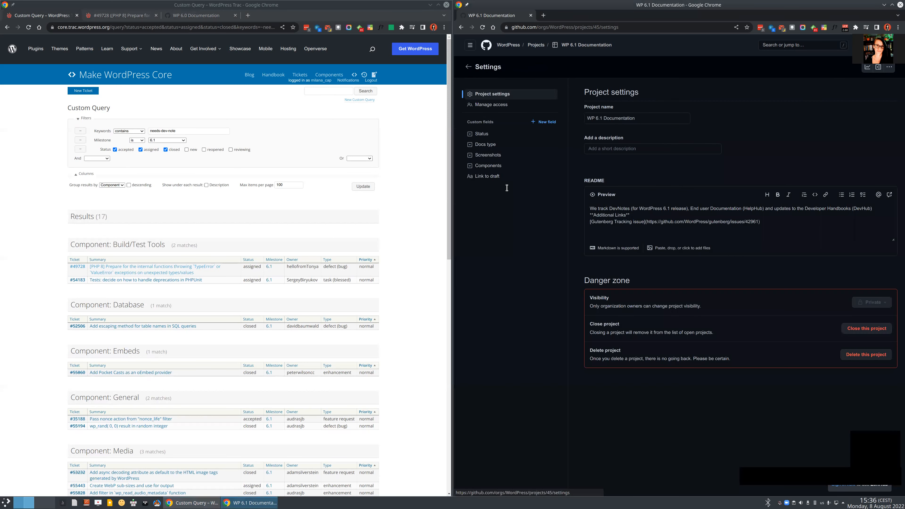
left_click(495, 135)
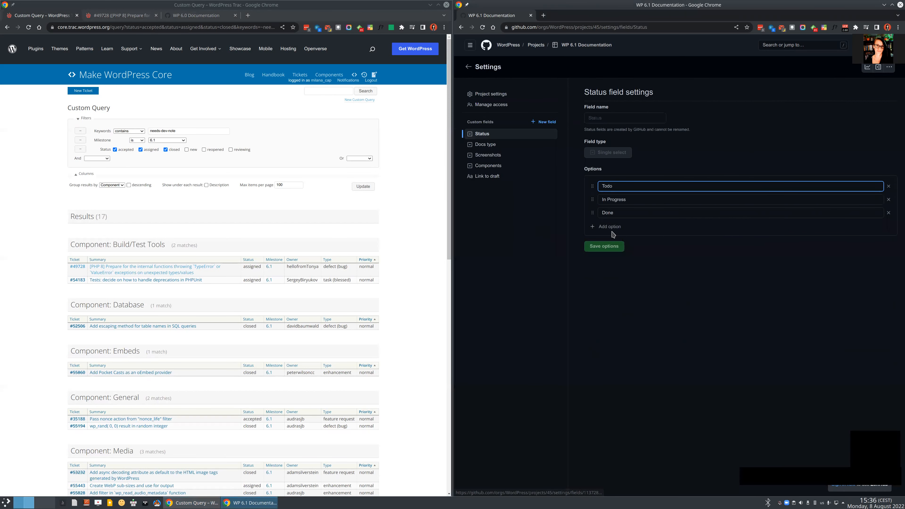
left_click(609, 239)
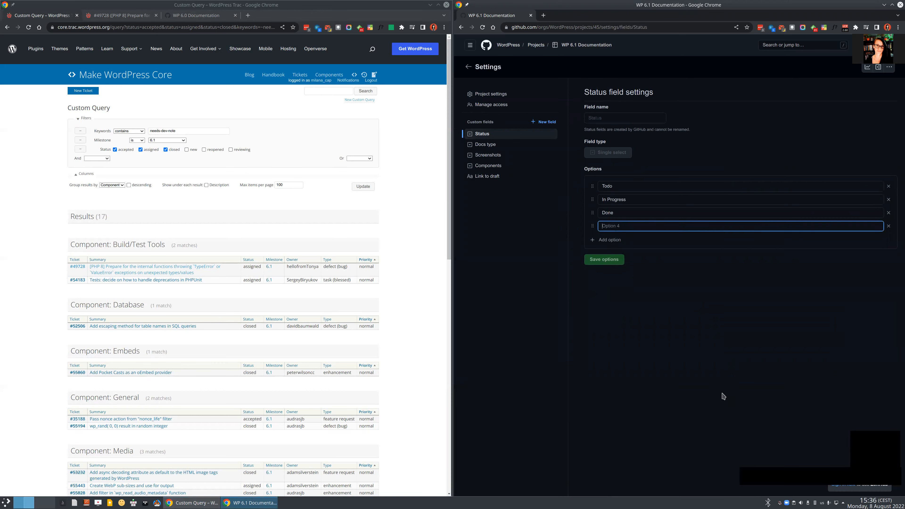
type("Review")
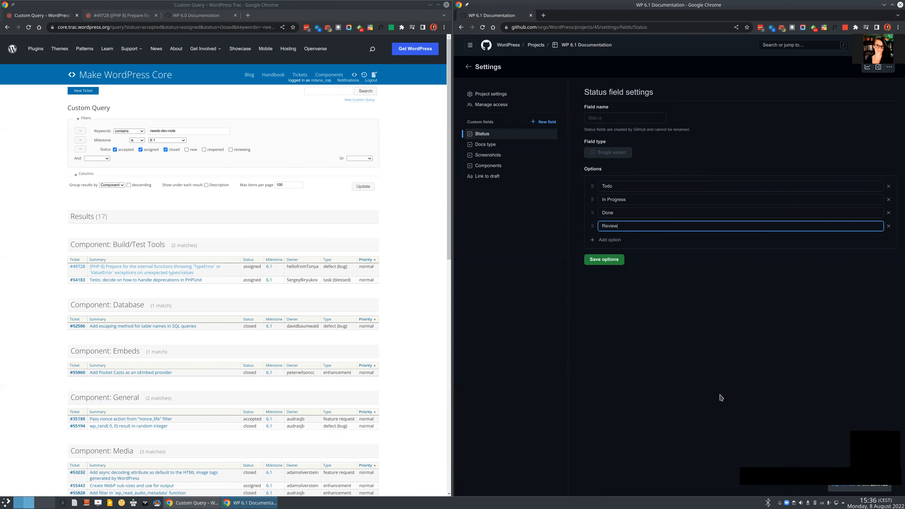
left_click_drag(592, 226, 592, 213)
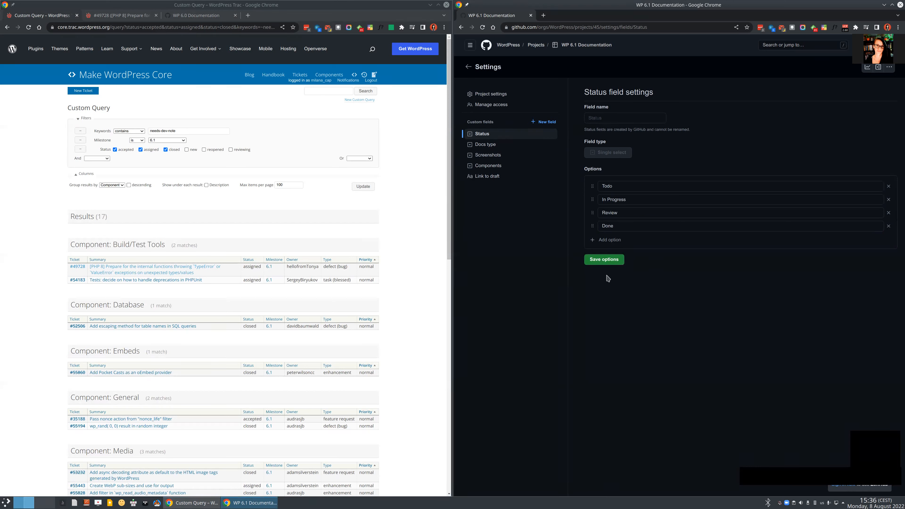
left_click(608, 260)
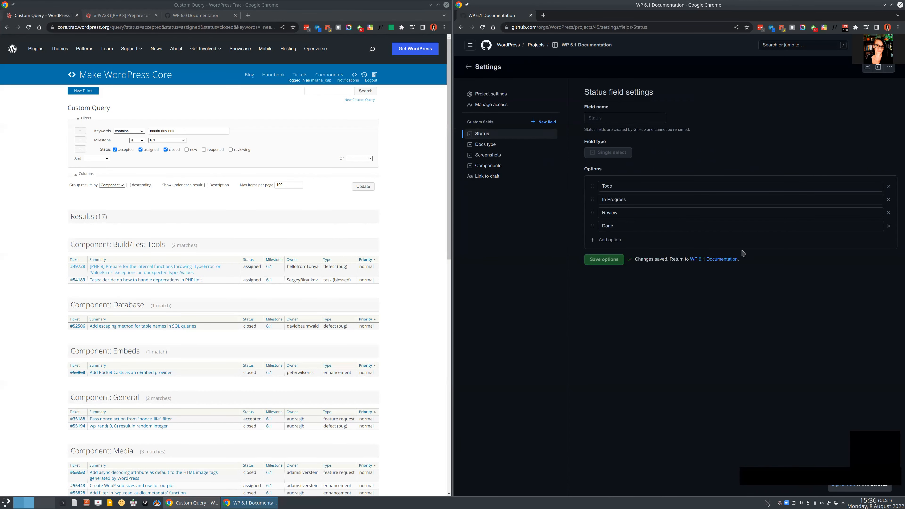
left_click(469, 67)
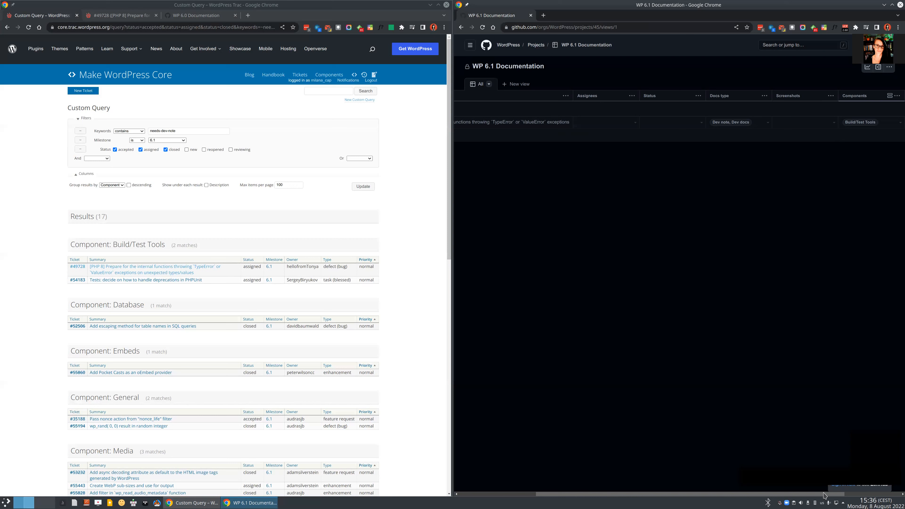
left_click_drag(840, 494, 898, 493)
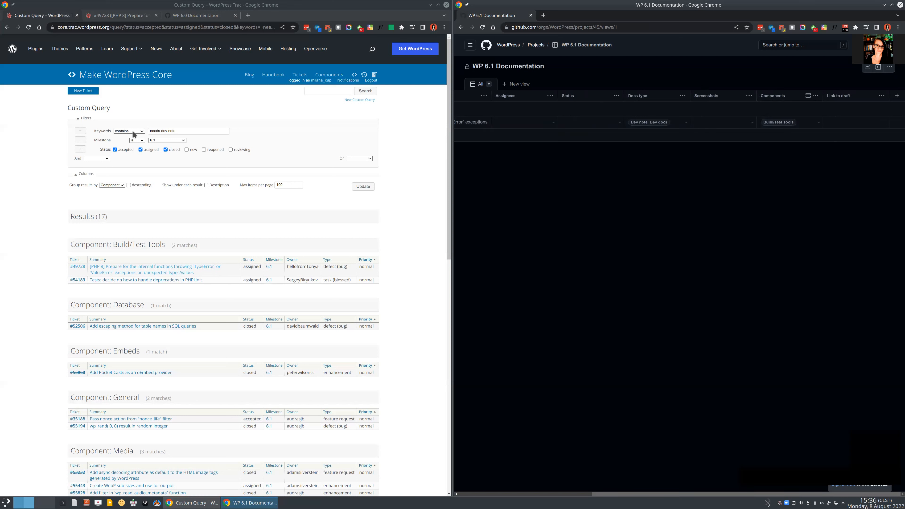
left_click(153, 131)
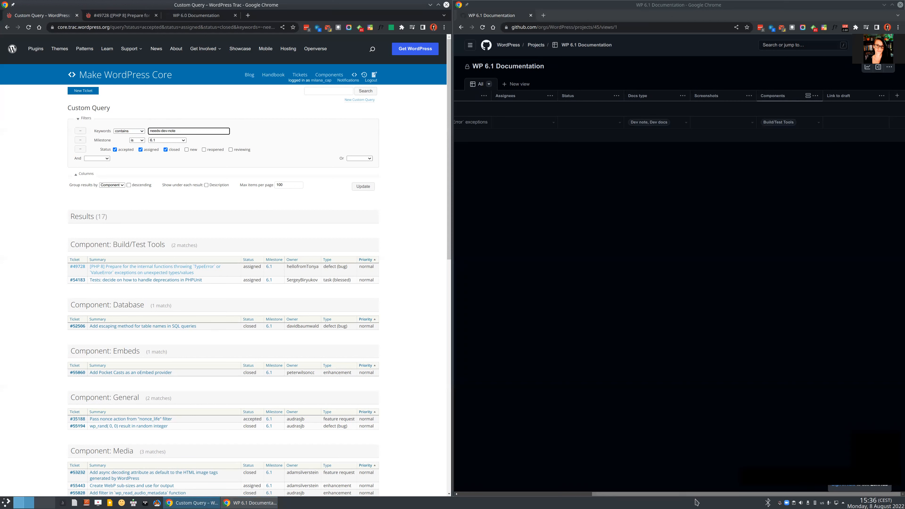
left_click_drag(682, 495, 543, 495)
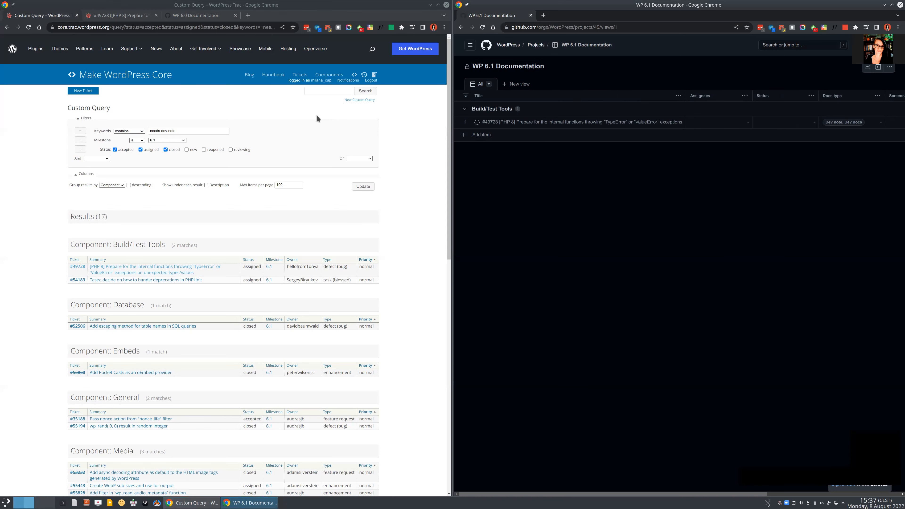
Go back from the Trac query to the Make WordPress Core blog and open the WordPress 6.1 development cycle page.
key("alt+Left")
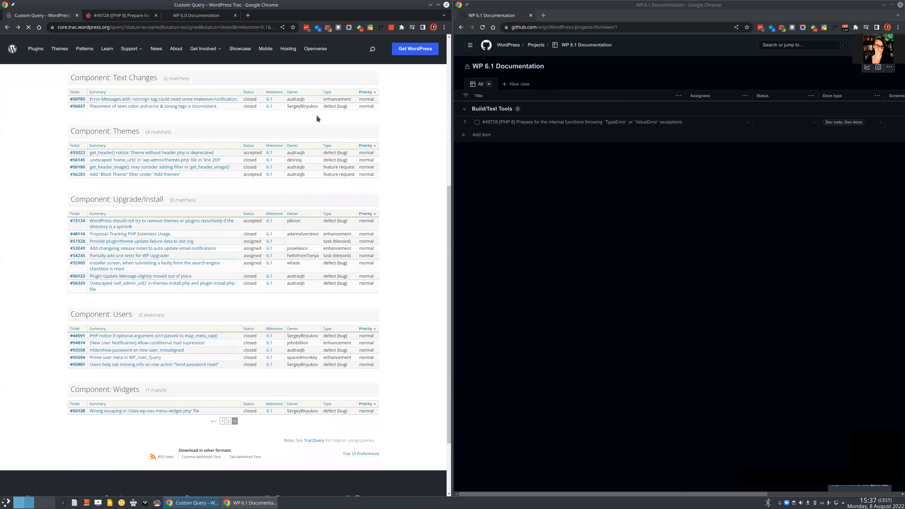
key("alt+Left")
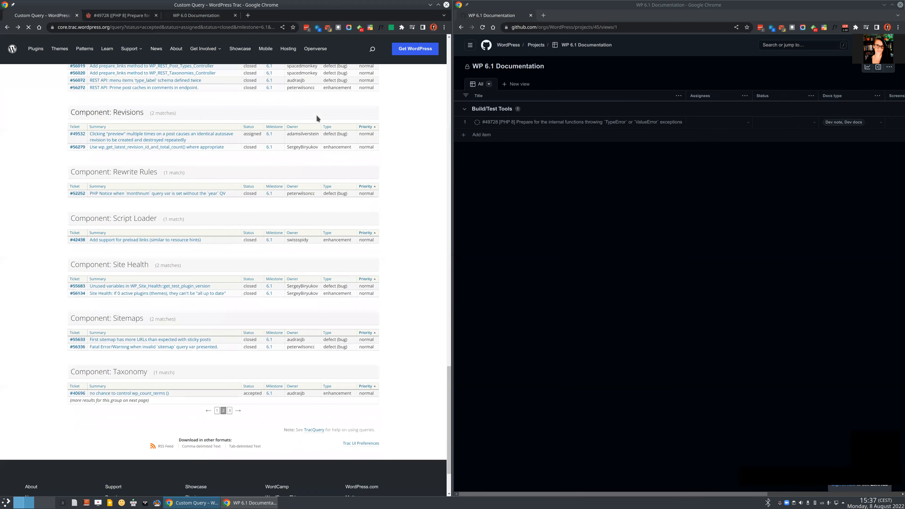
key("alt+Left")
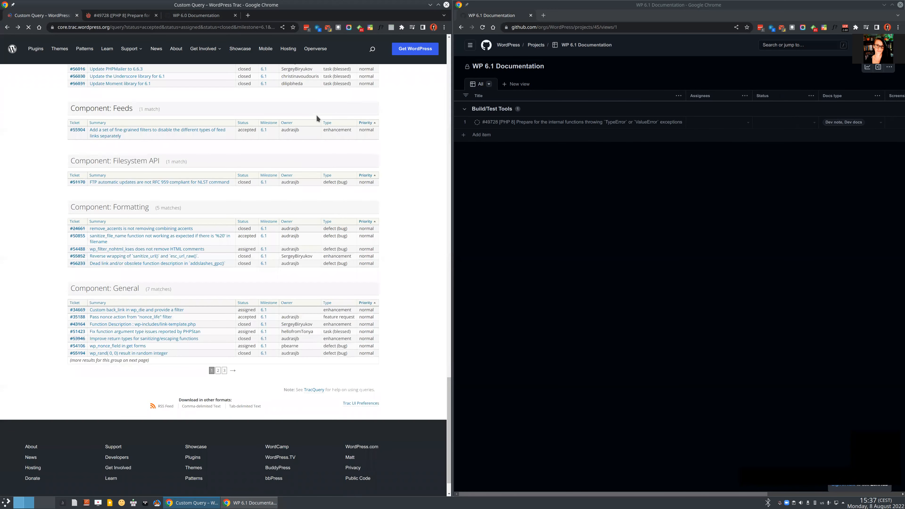
key("alt+Left")
key("alt+Left")
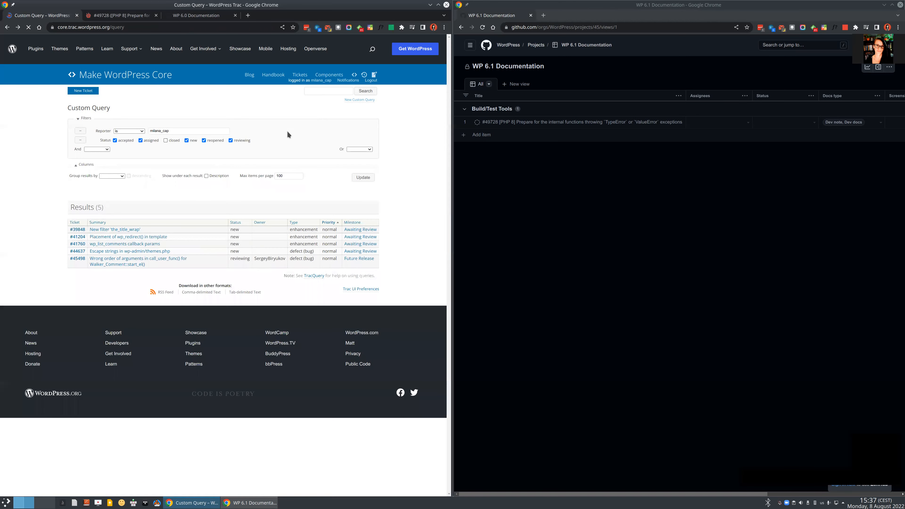
key("alt+Left")
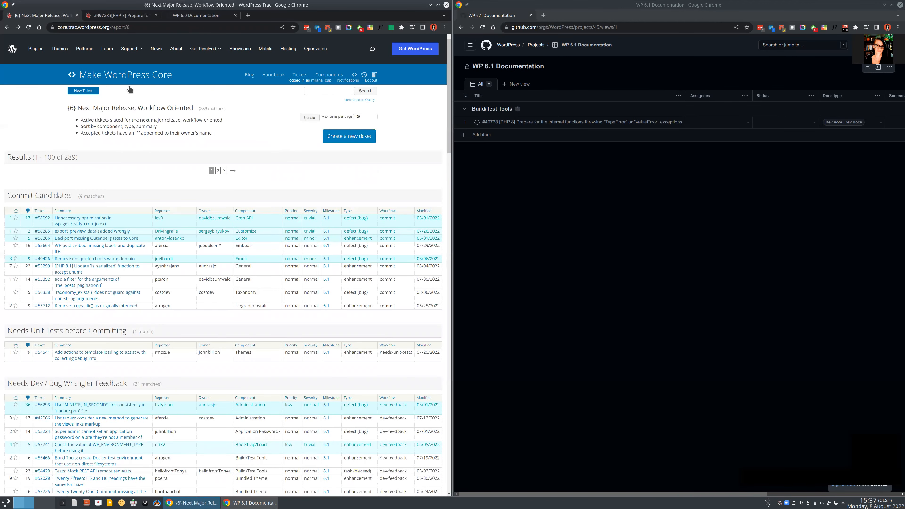
key("alt+Left")
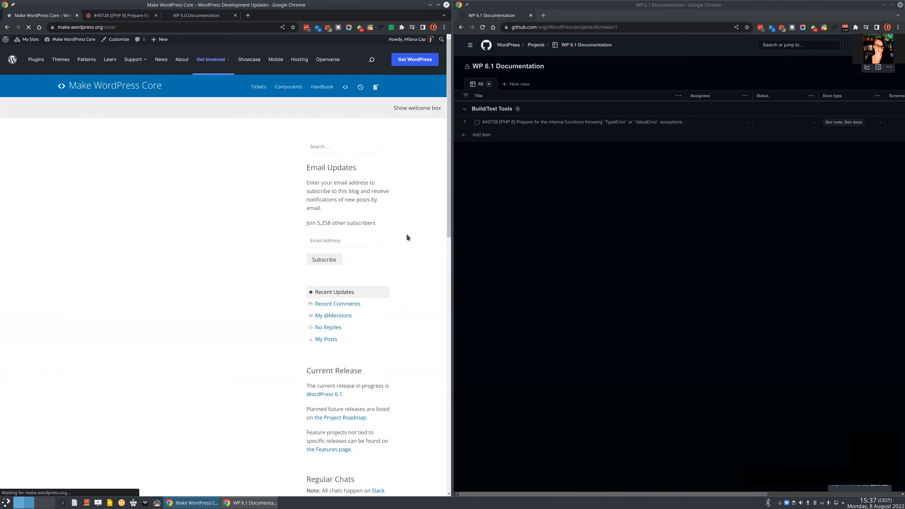
left_click(334, 395)
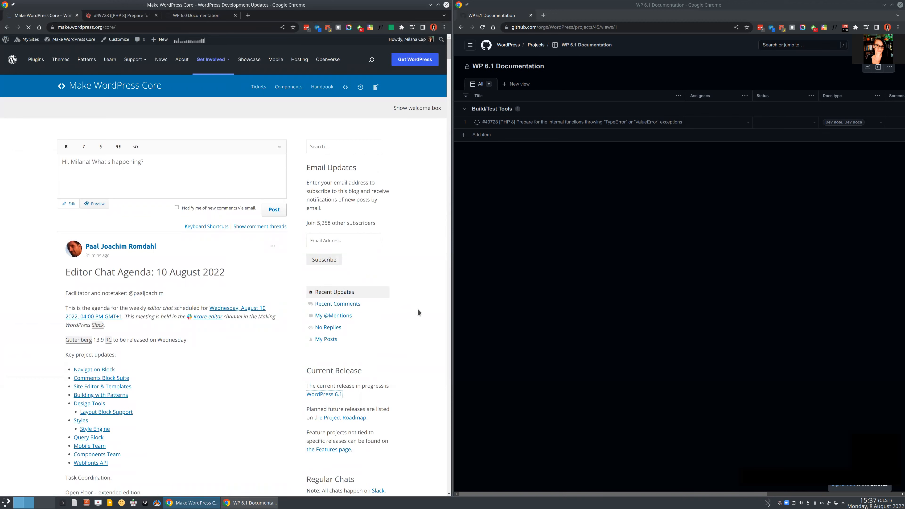
Examine the WordPress 6.1 release schedule, especially the Beta 1 and Release candidate 1 dates, and the release team list.
scroll(418, 309, "down", 3)
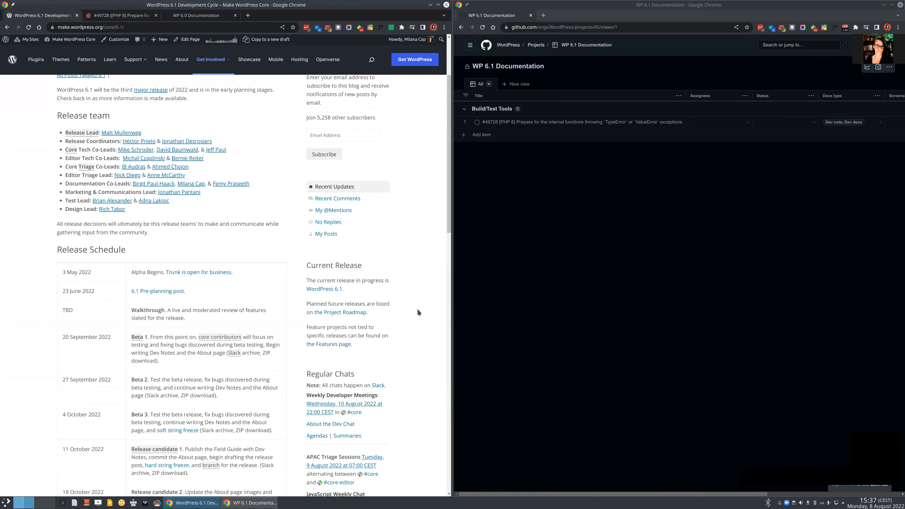
scroll(417, 312, "down", 3)
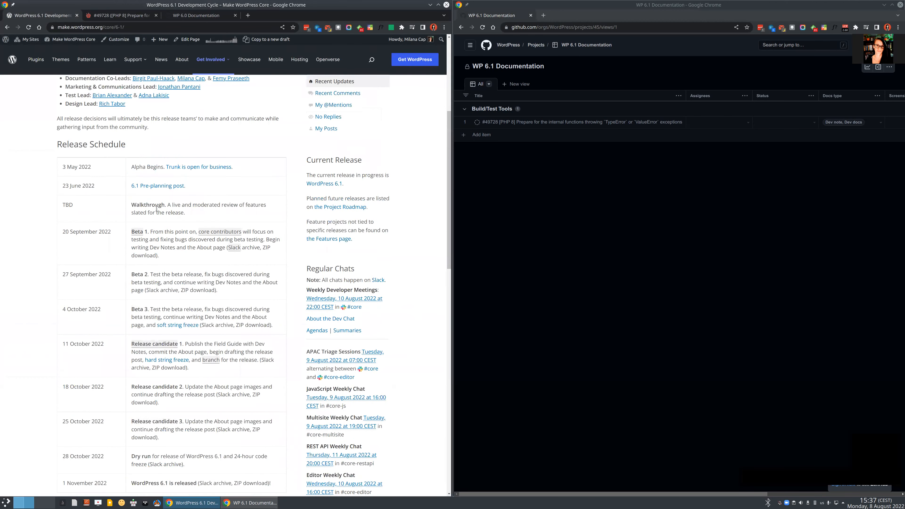
mouse_move(142, 346)
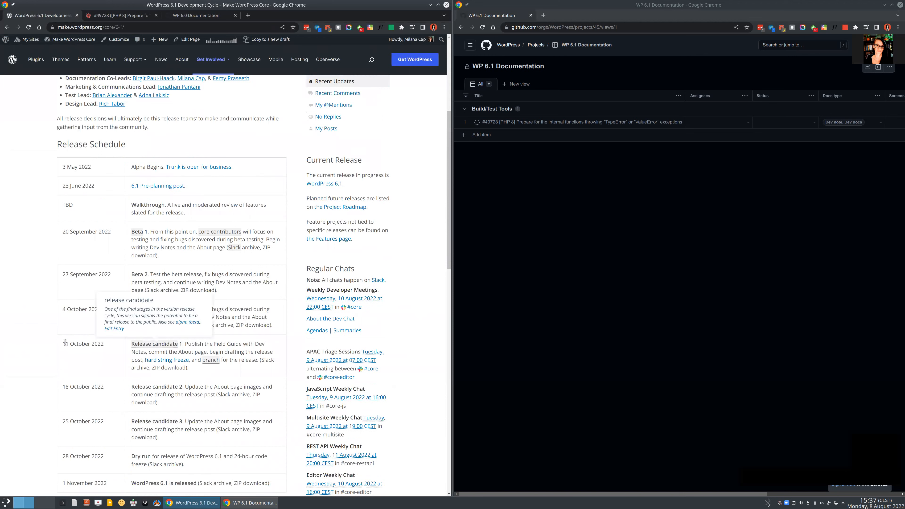
left_click_drag(66, 343, 103, 344)
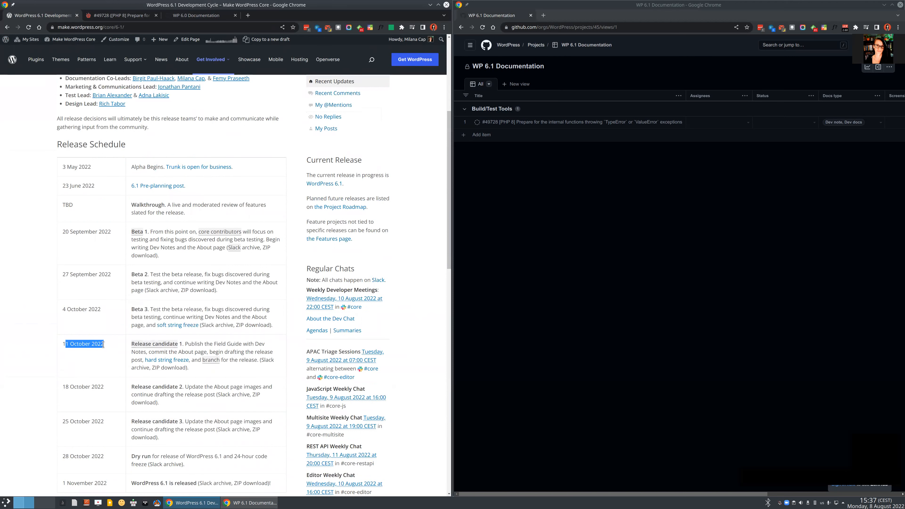
left_click(118, 346)
mouse_move(143, 346)
scroll(265, 353, "up", 1)
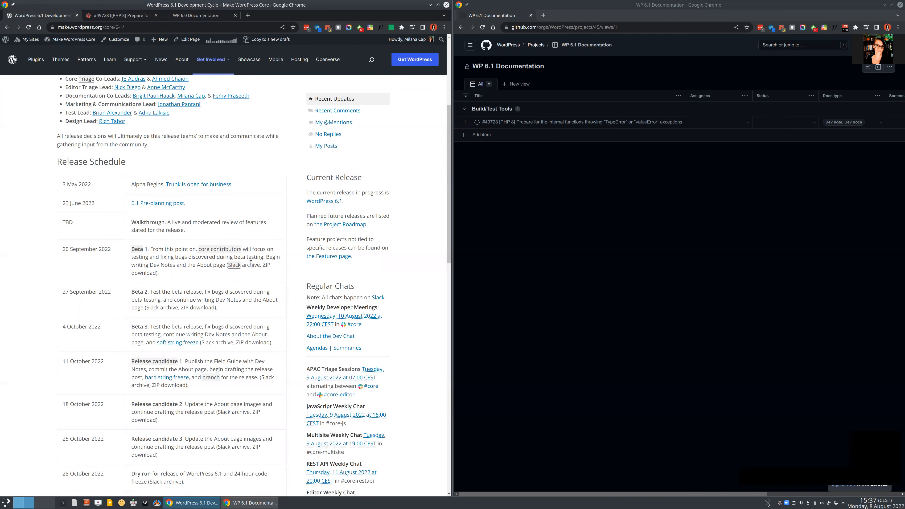
scroll(267, 263, "up", 2)
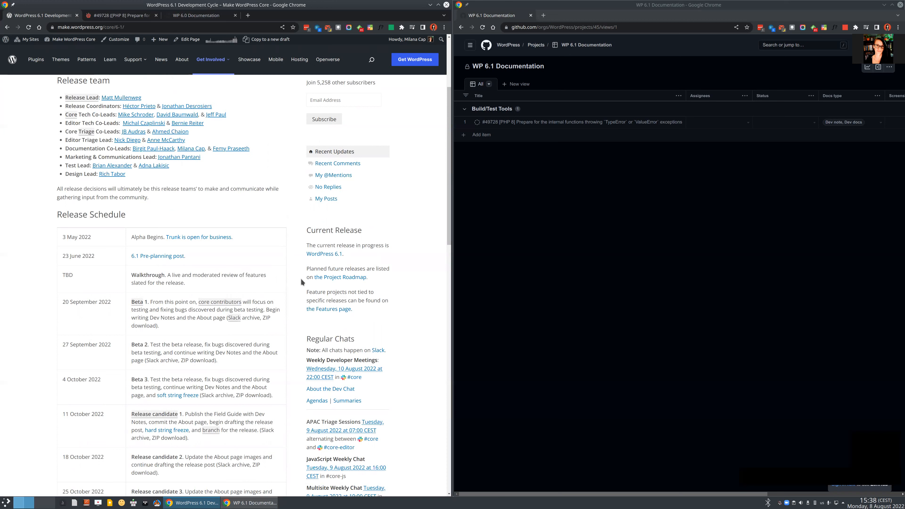
scroll(301, 279, "up", 1)
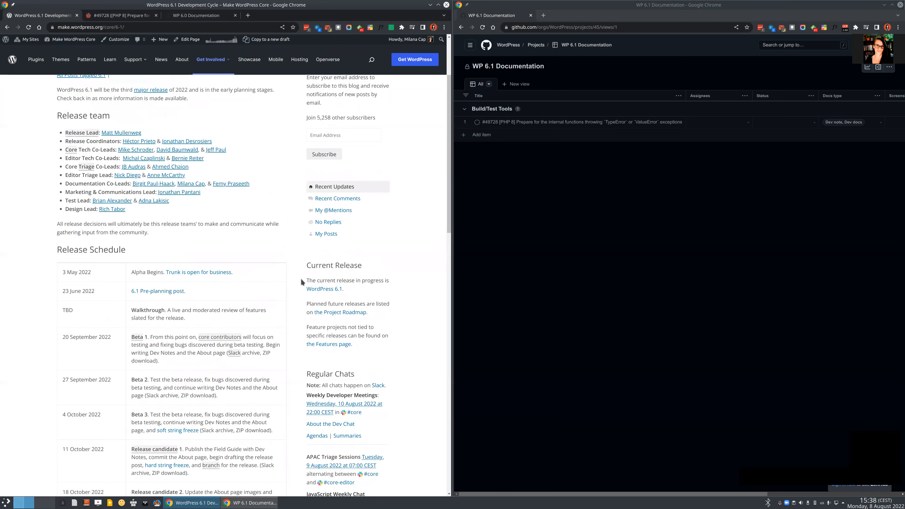
scroll(300, 282, "up", 2)
scroll(301, 276, "up", 2)
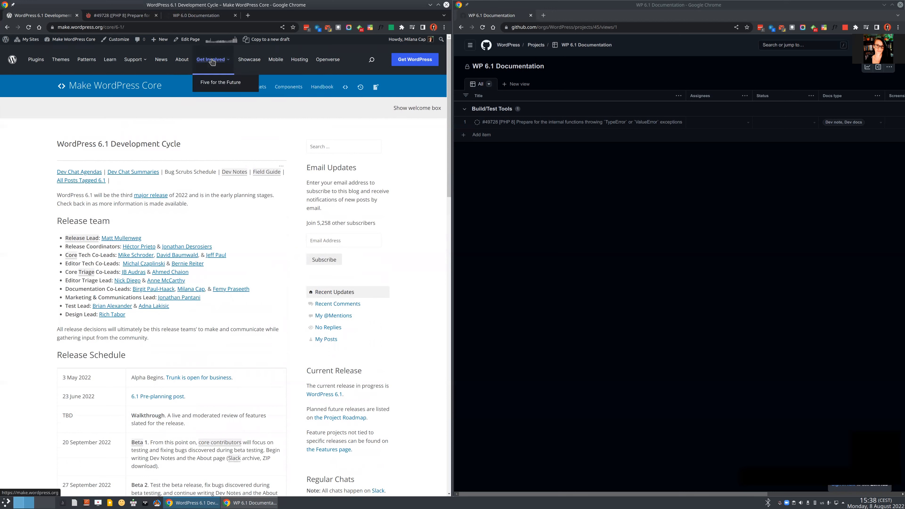
Open the Make WordPress Documentation team blog from the Get Involved page and show its welcome box.
left_click(213, 61)
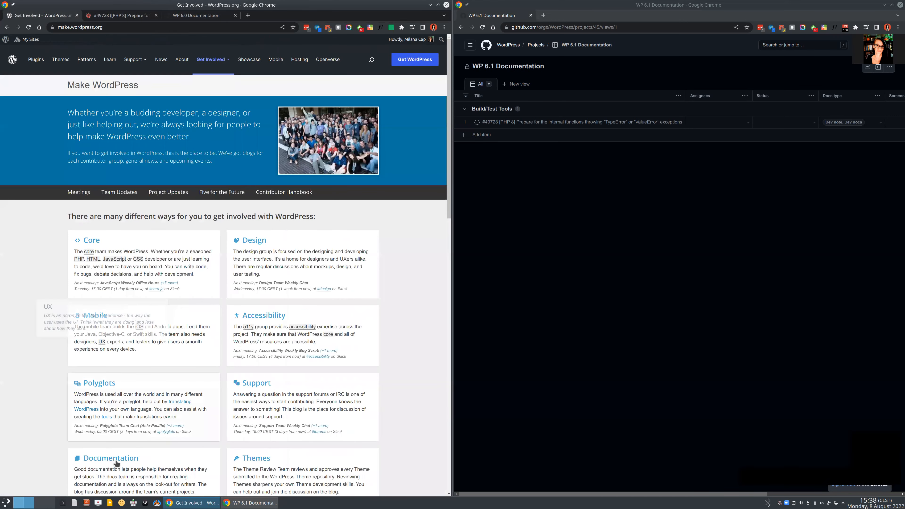
left_click(117, 460)
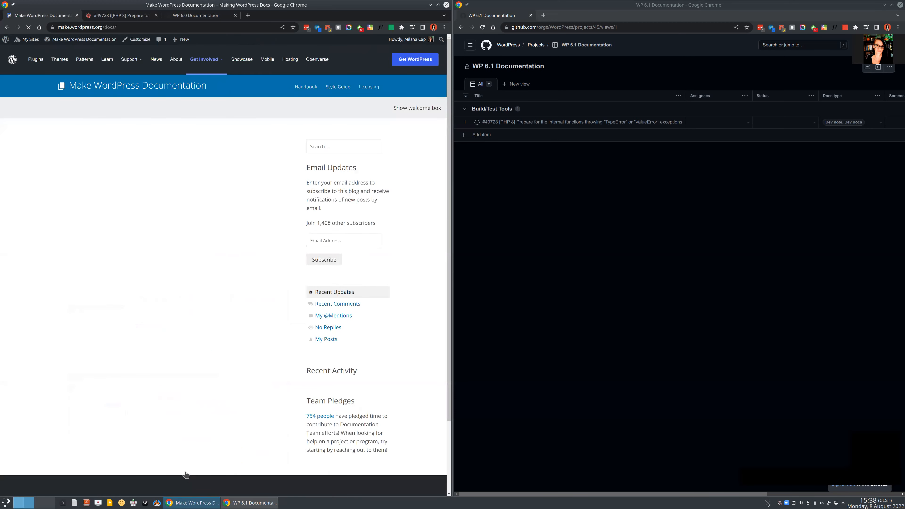
left_click(427, 108)
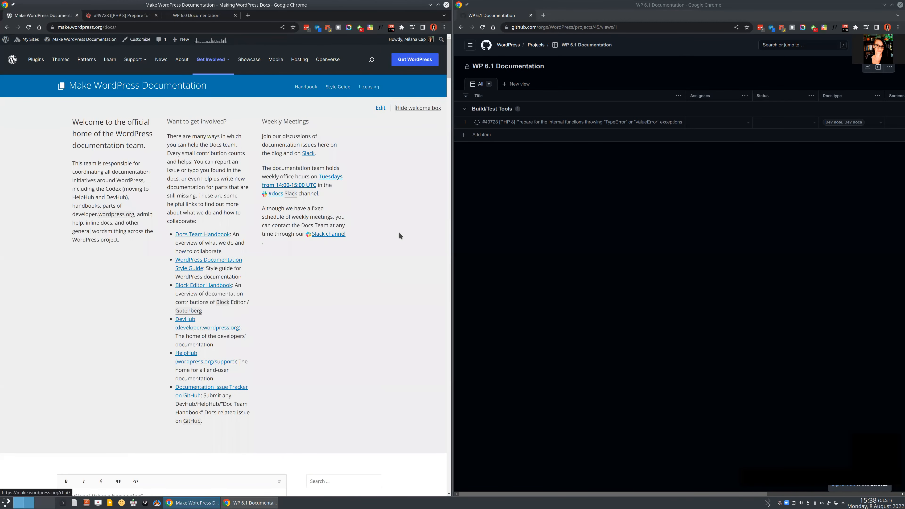
Review the Documentation team's welcome information and onboarding post, including the recorded sessions for end user, developer and contributor documentation.
scroll(399, 231, "down", 3)
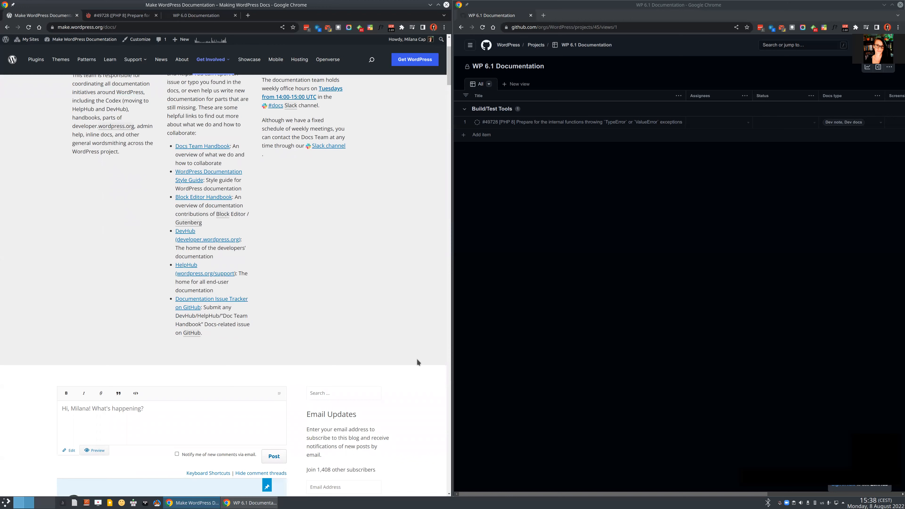
scroll(416, 358, "down", 5)
scroll(420, 354, "down", 5)
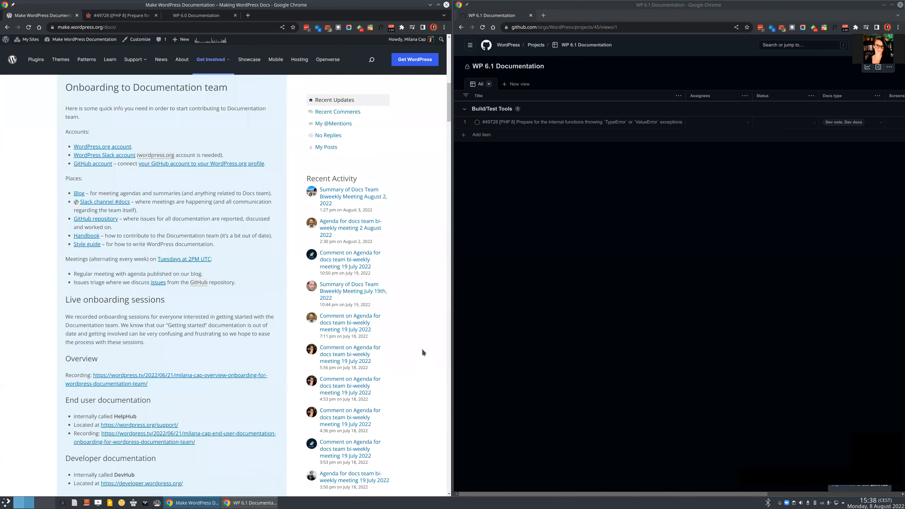
scroll(422, 350, "down", 5)
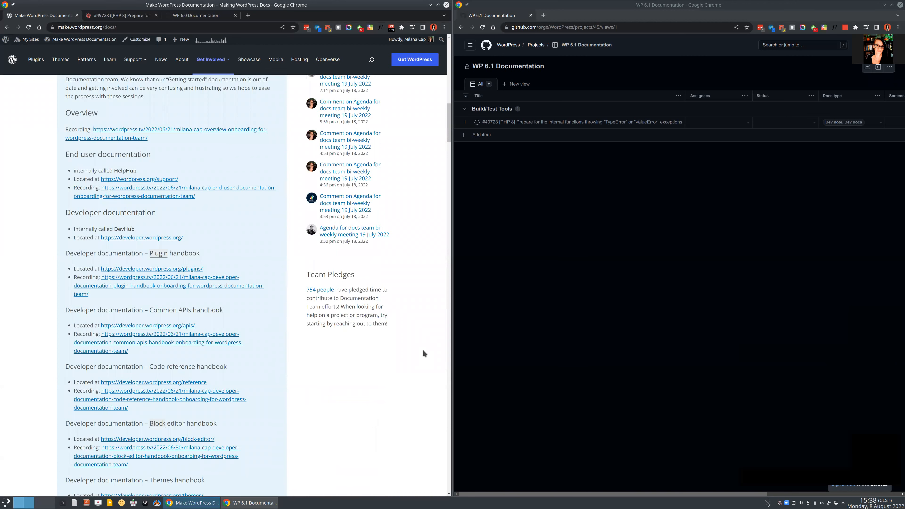
scroll(423, 350, "up", 1)
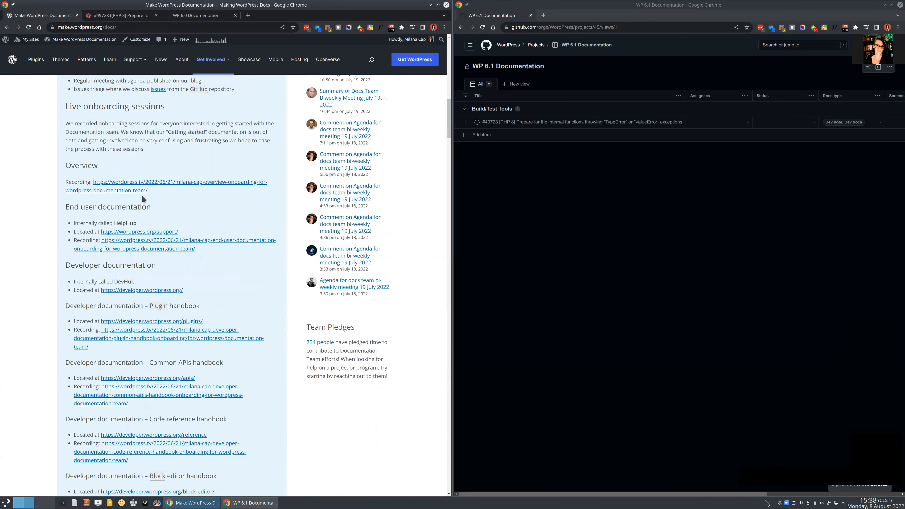
scroll(121, 338, "down", 6)
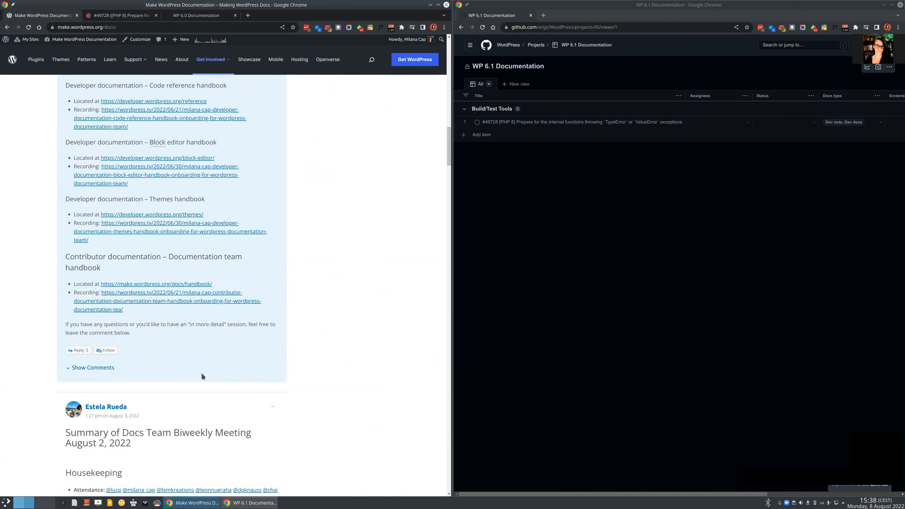
scroll(201, 372, "down", 1)
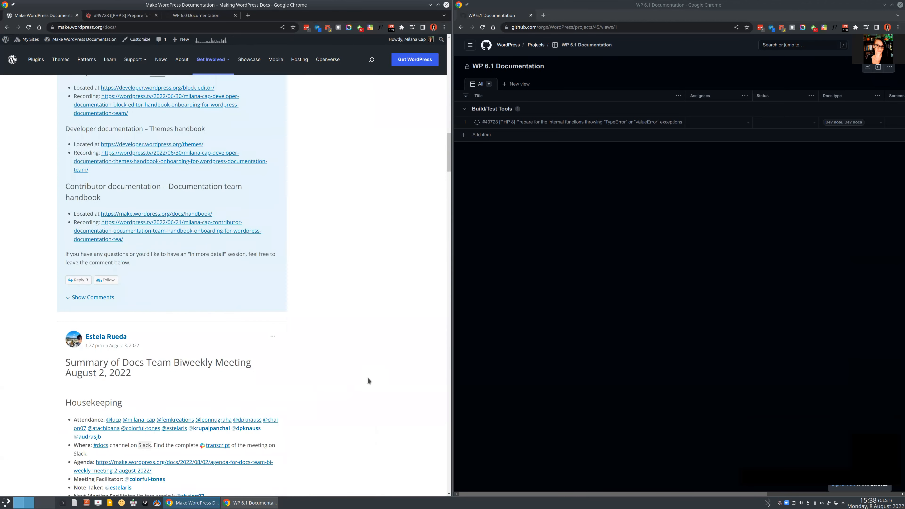
scroll(364, 378, "up", 2)
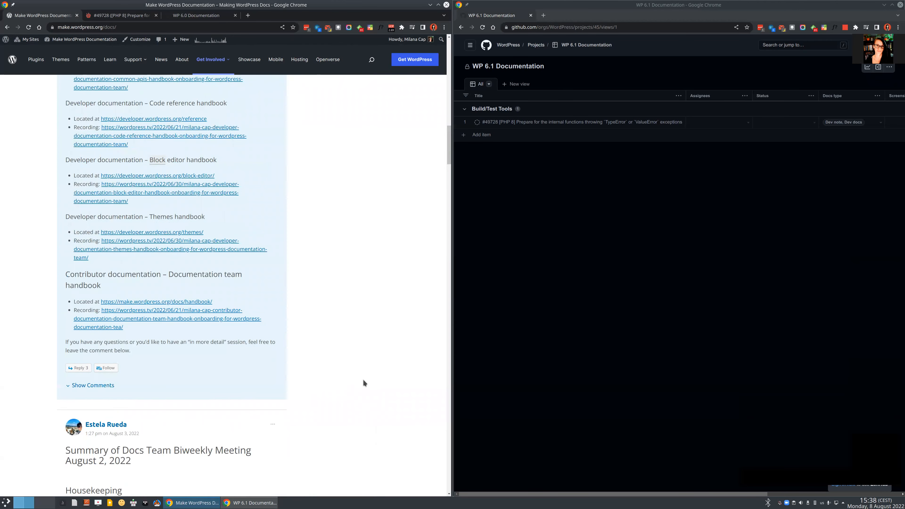
scroll(363, 379, "up", 2)
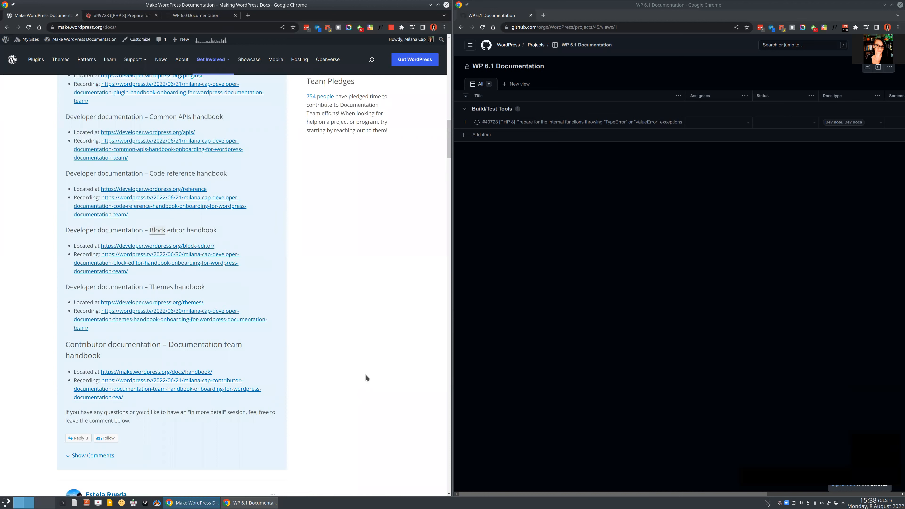